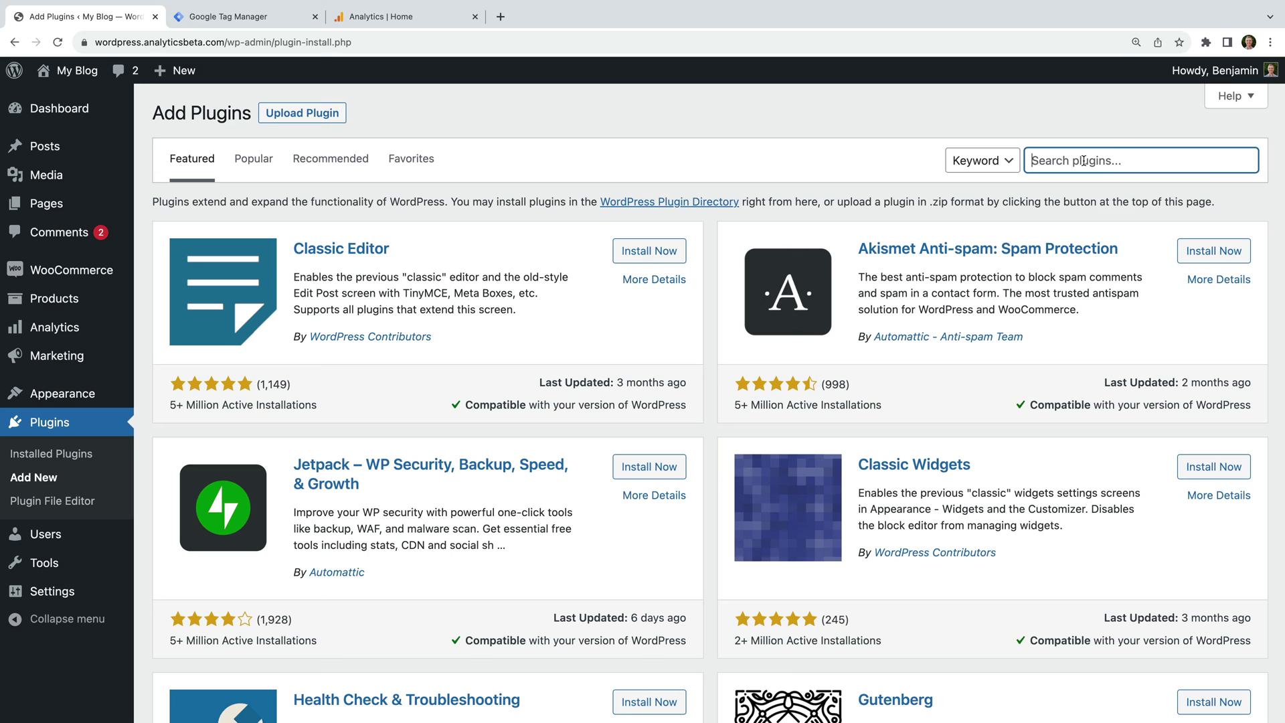
Step: Search the plugin directory for "Google Tag Manager", install and activate the GTM4WP plugin, and open its settings
text(Google Tag Manager)
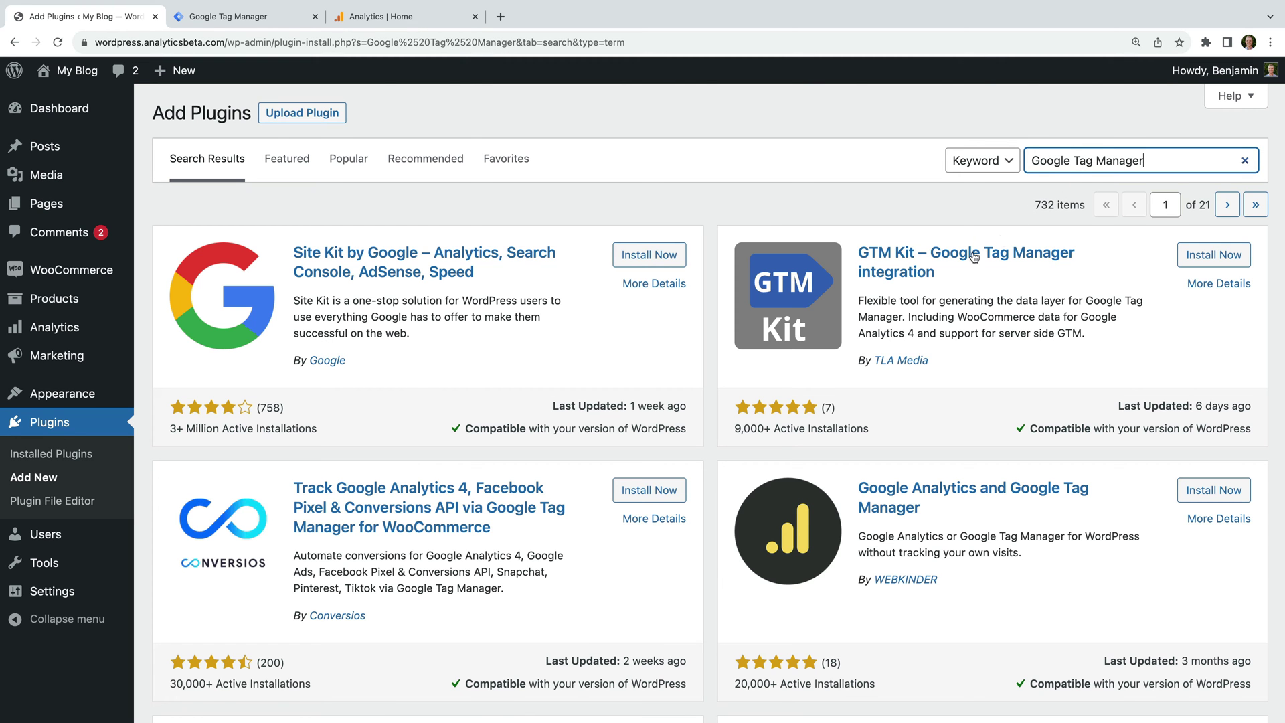
scroll(673, 343, down, 5)
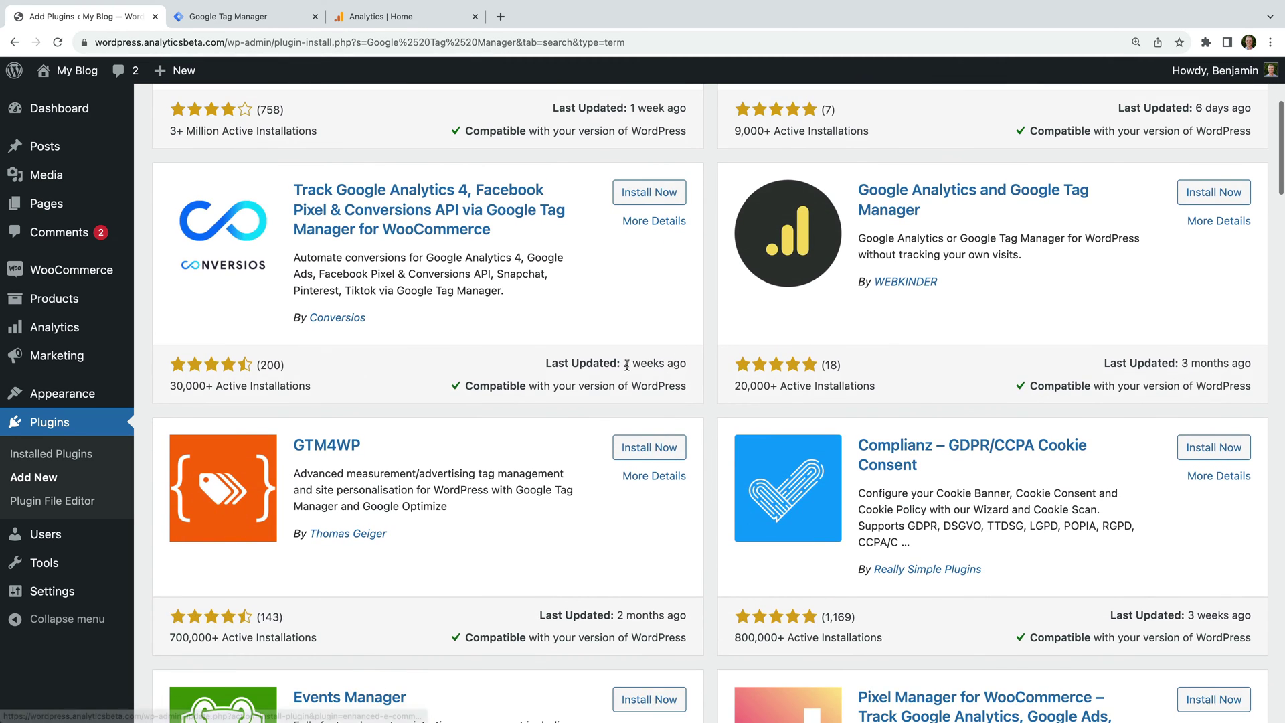
click(649, 447)
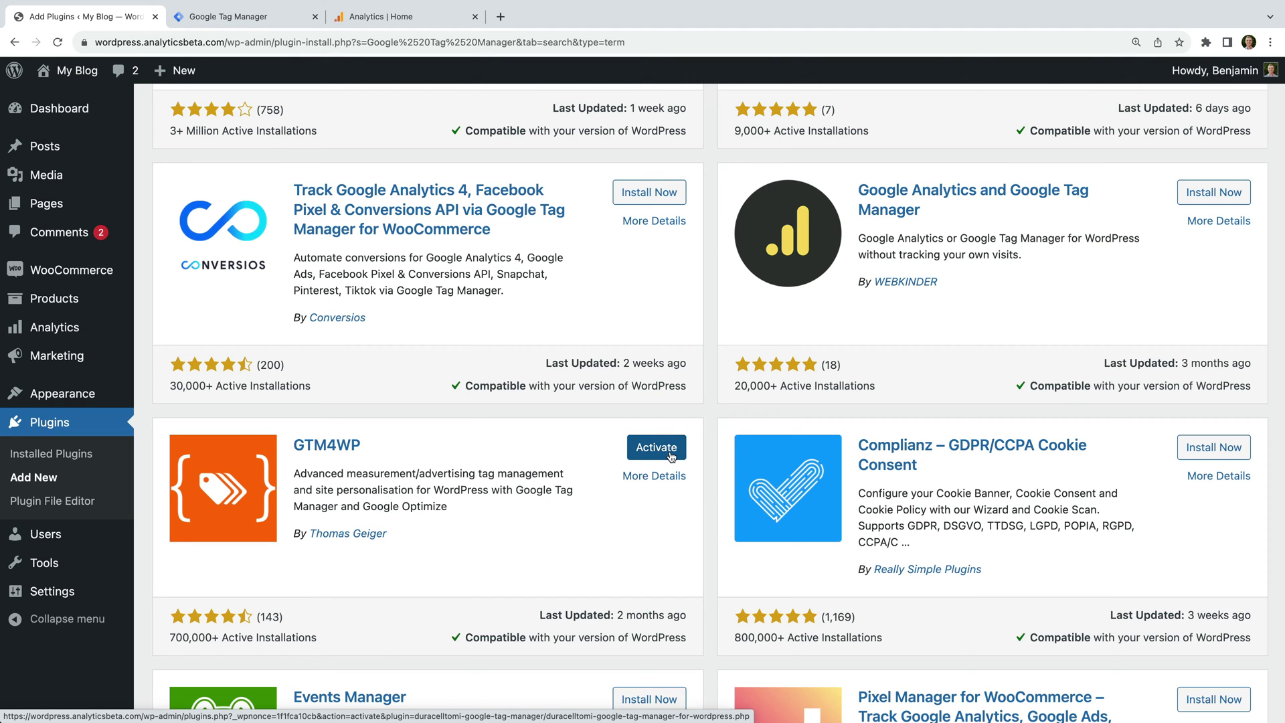
click(670, 456)
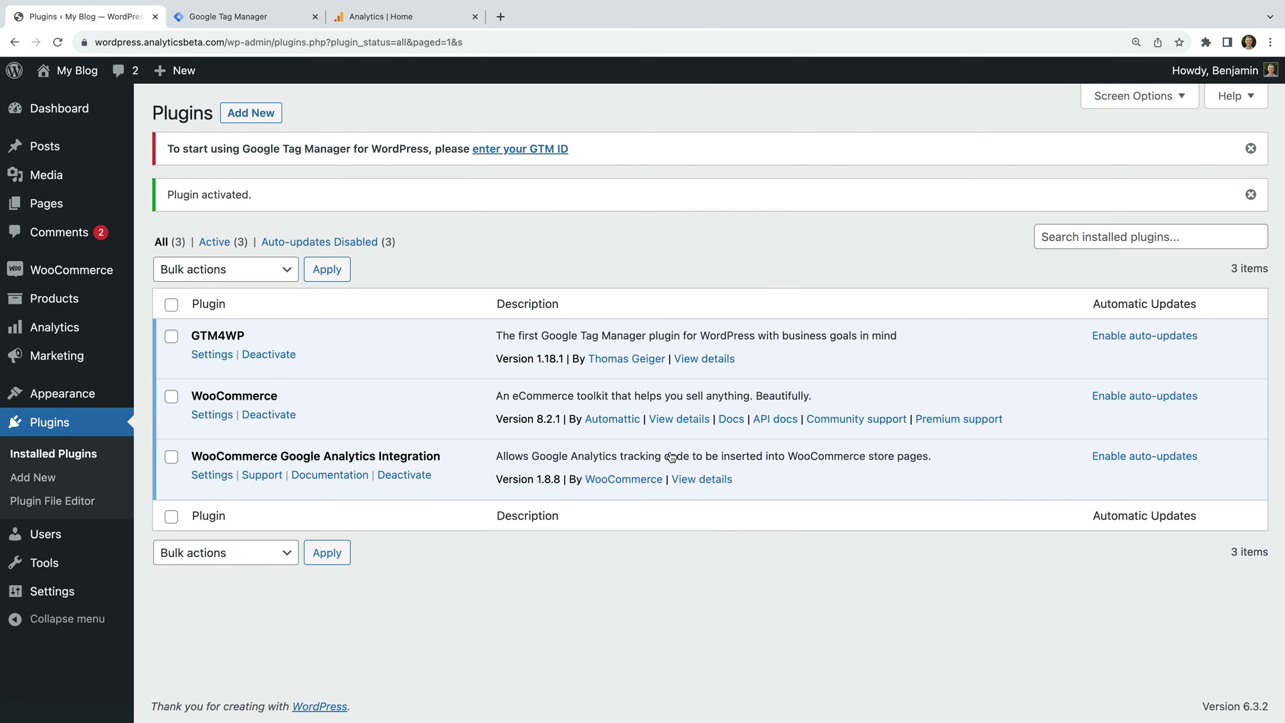
click(222, 360)
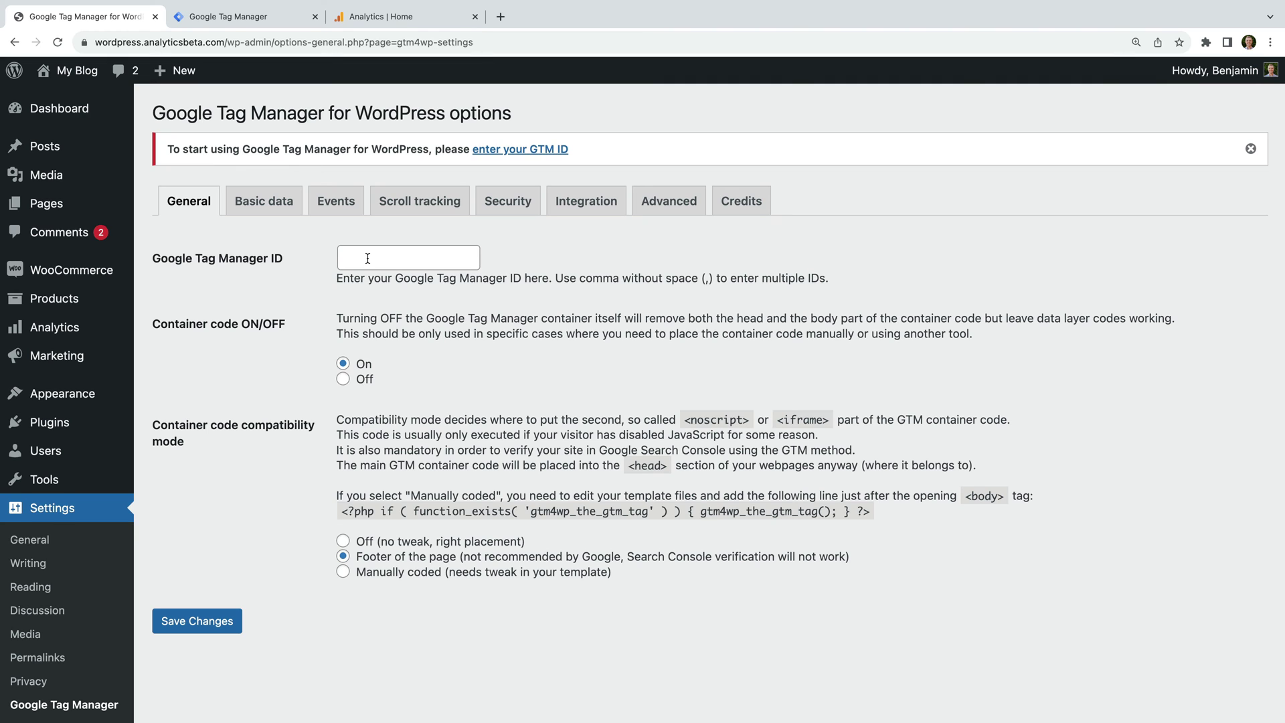
Step: Switch to Google Tag Manager and create a tag named "Google Tag | GA4 | Page View" with the Google Tag type
click(289, 19)
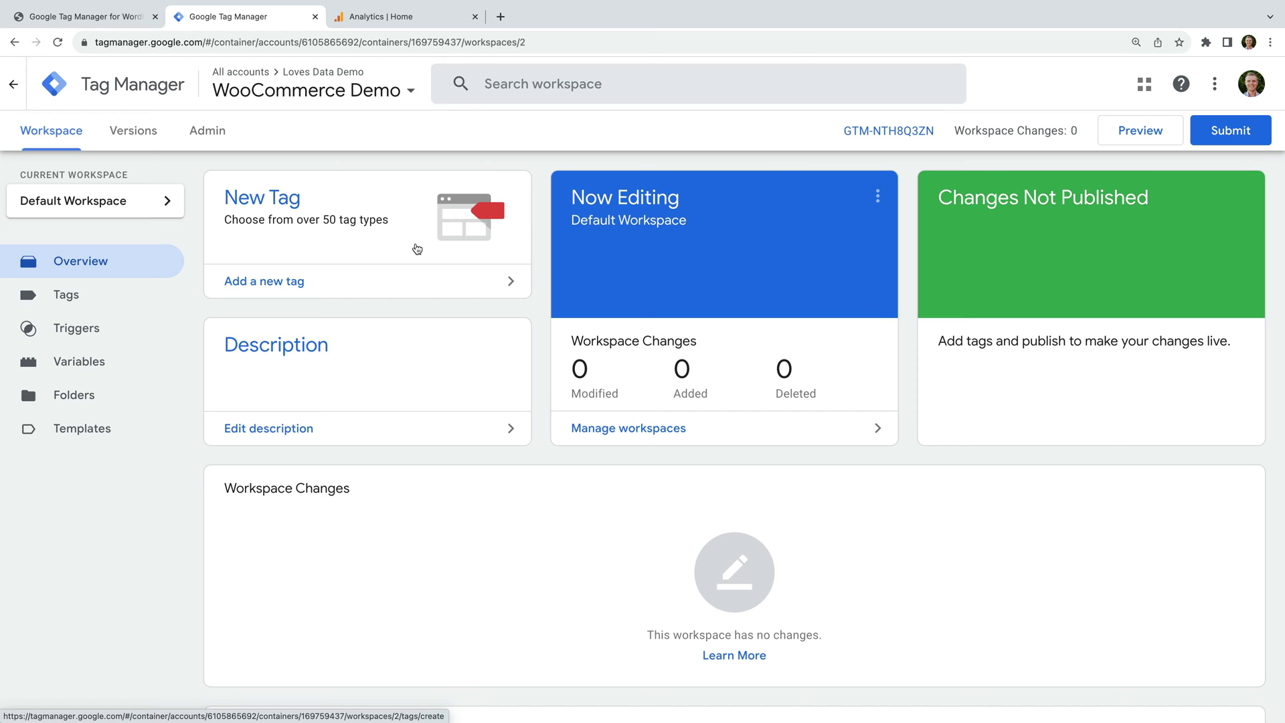
click(322, 281)
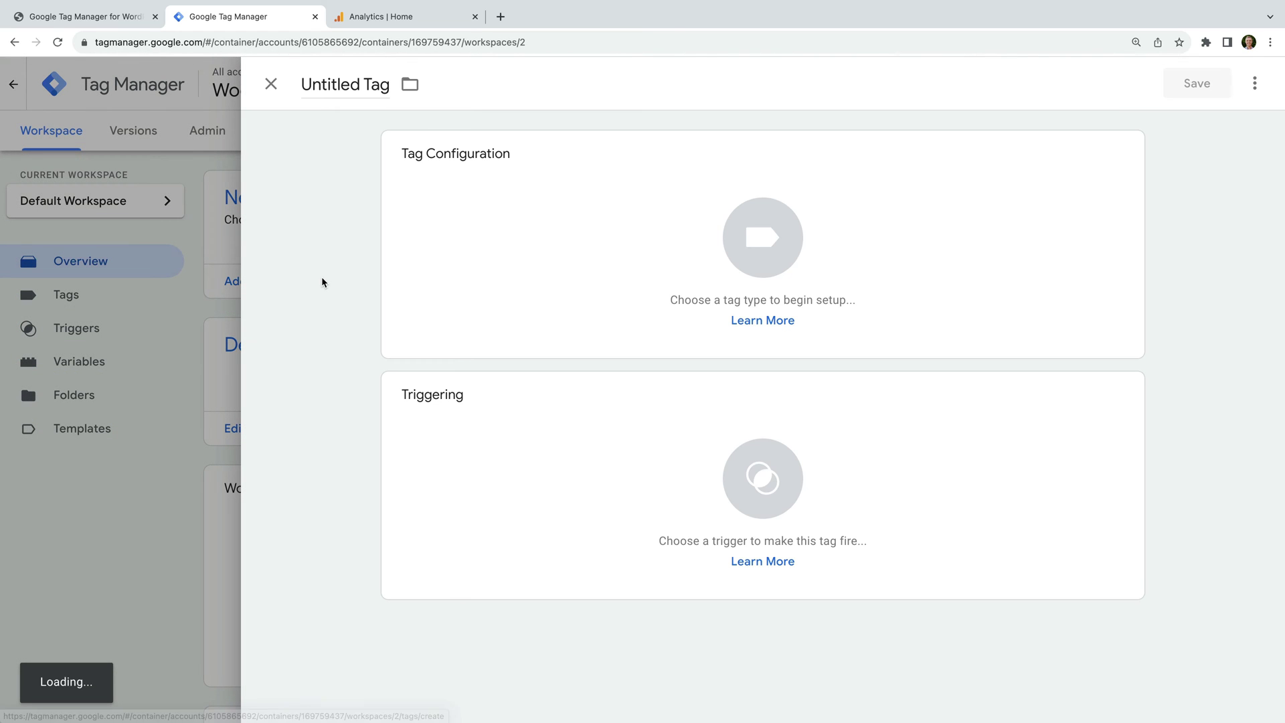
double_click(376, 85)
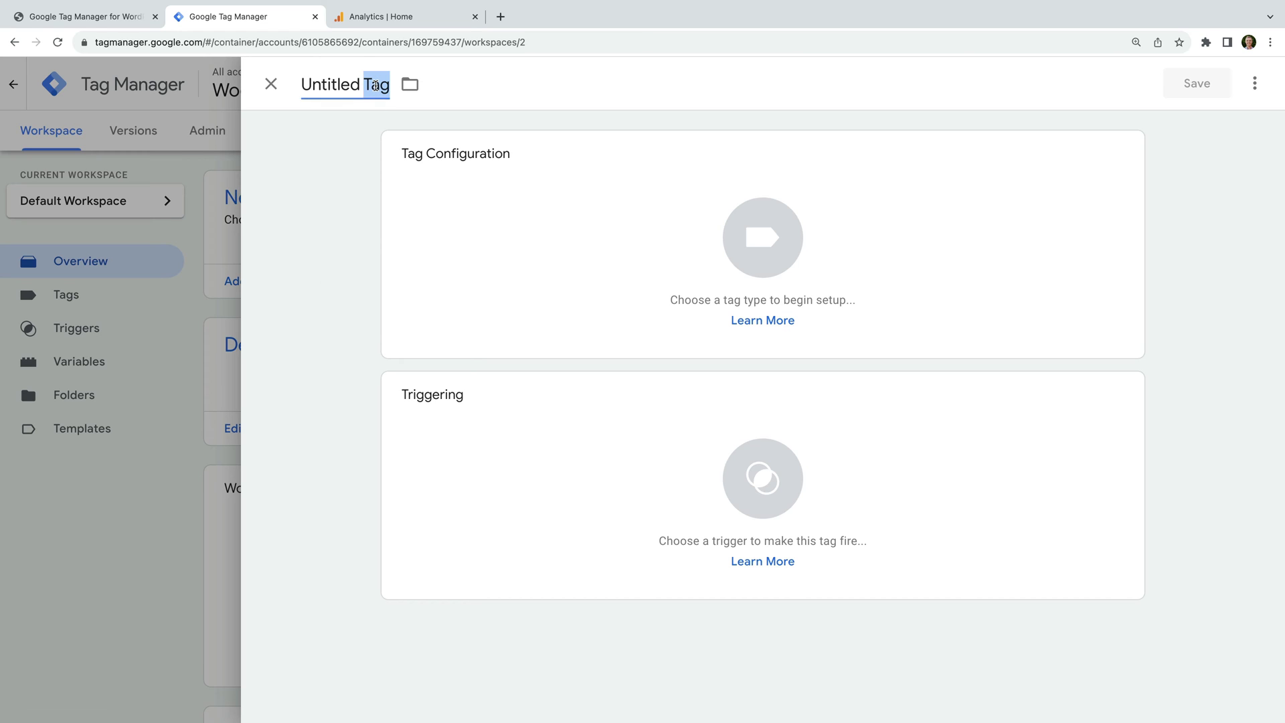
key(super+a)
text(Google Ta)
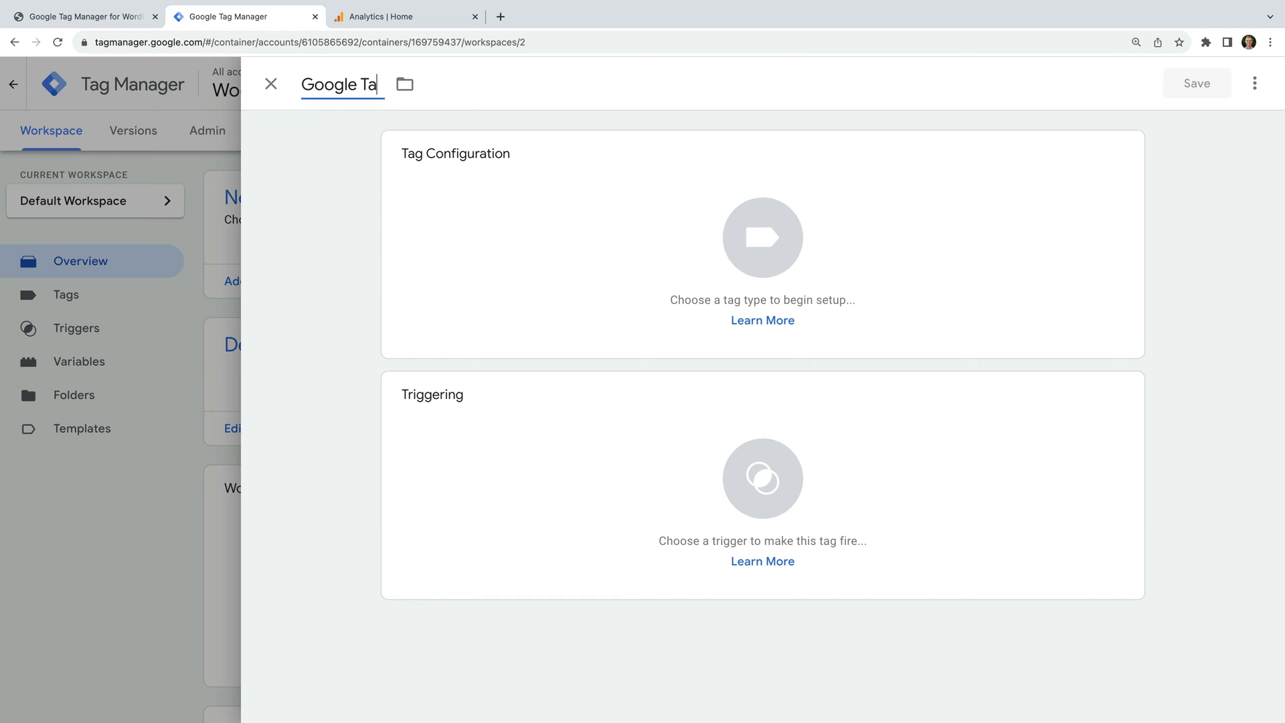
text(g | GA4)
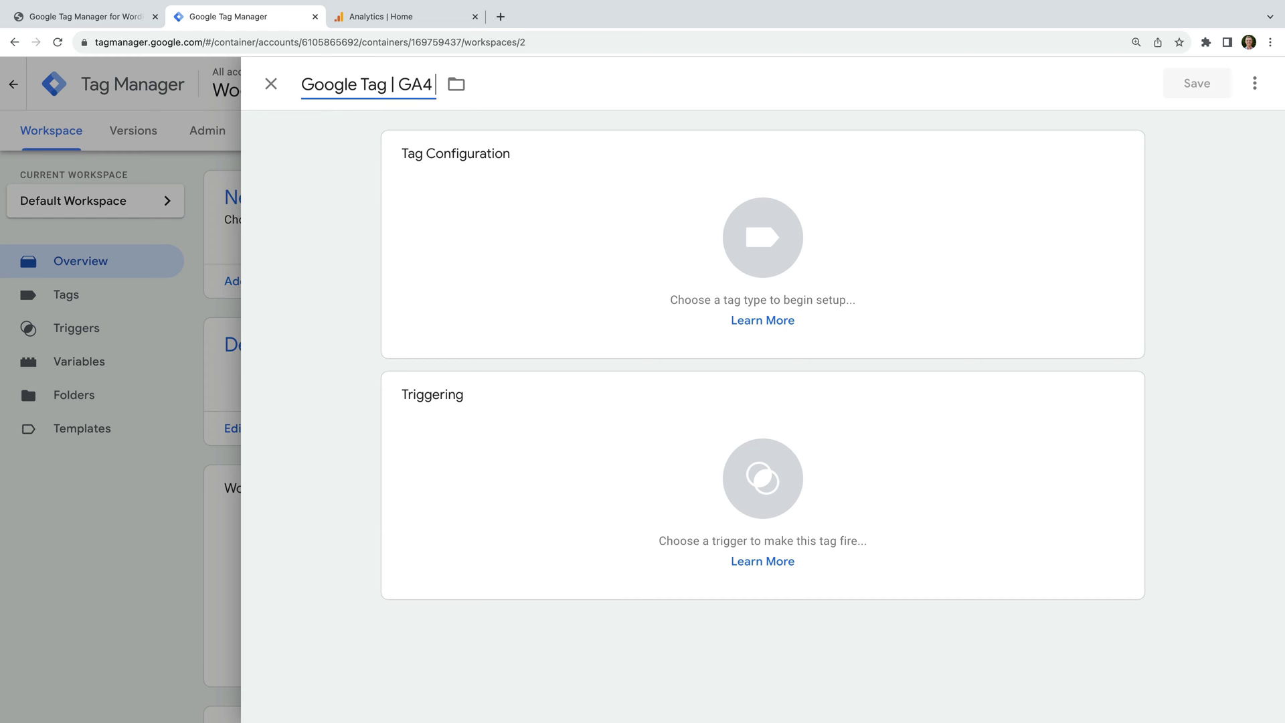
text( | Page View)
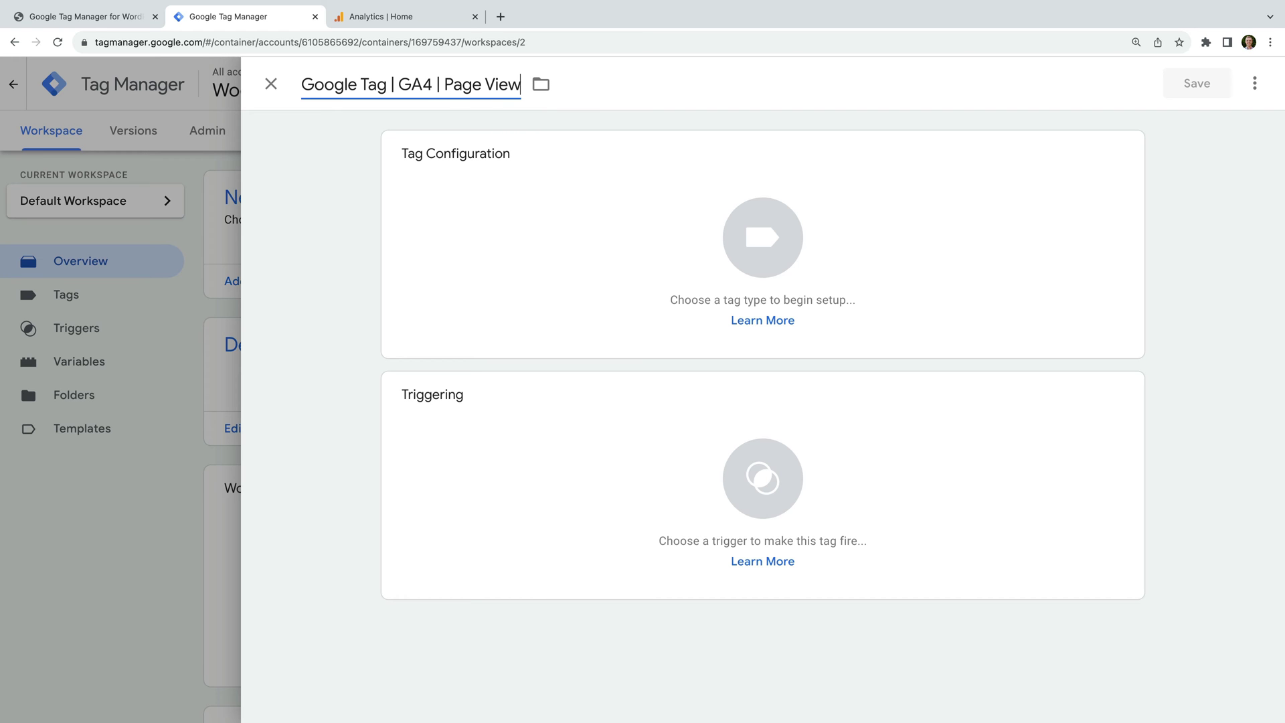
click(343, 132)
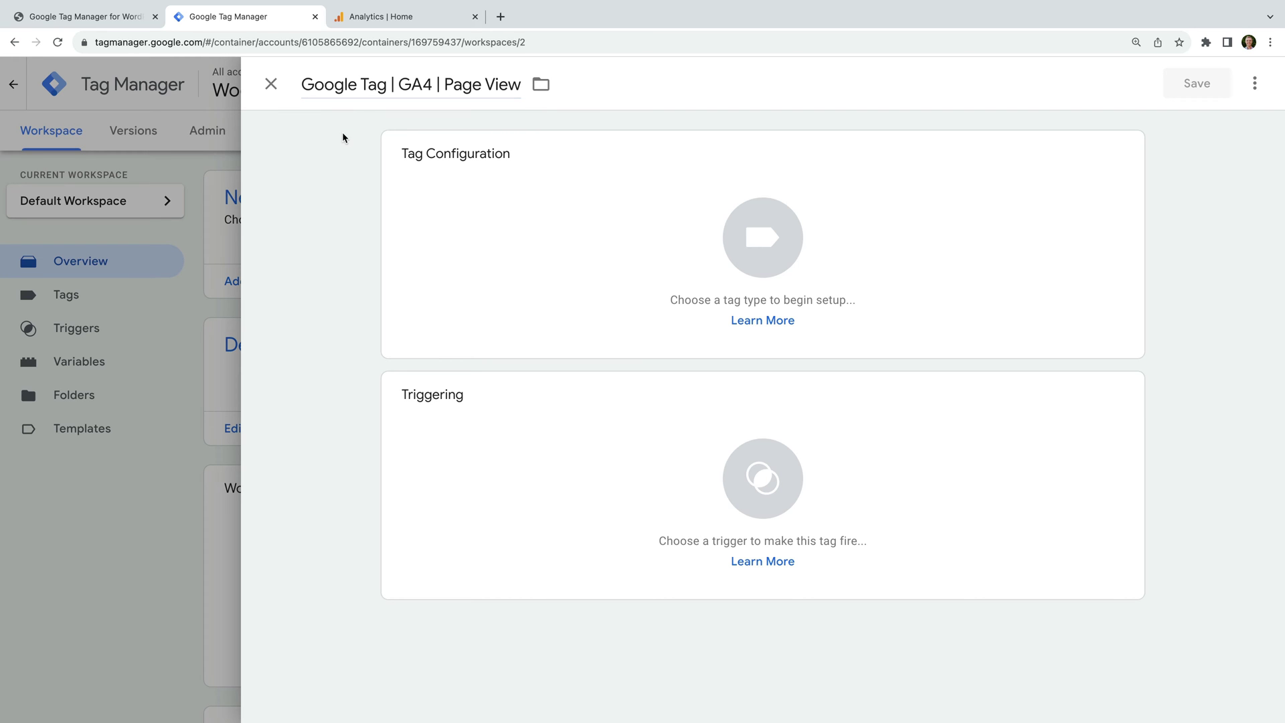
click(462, 168)
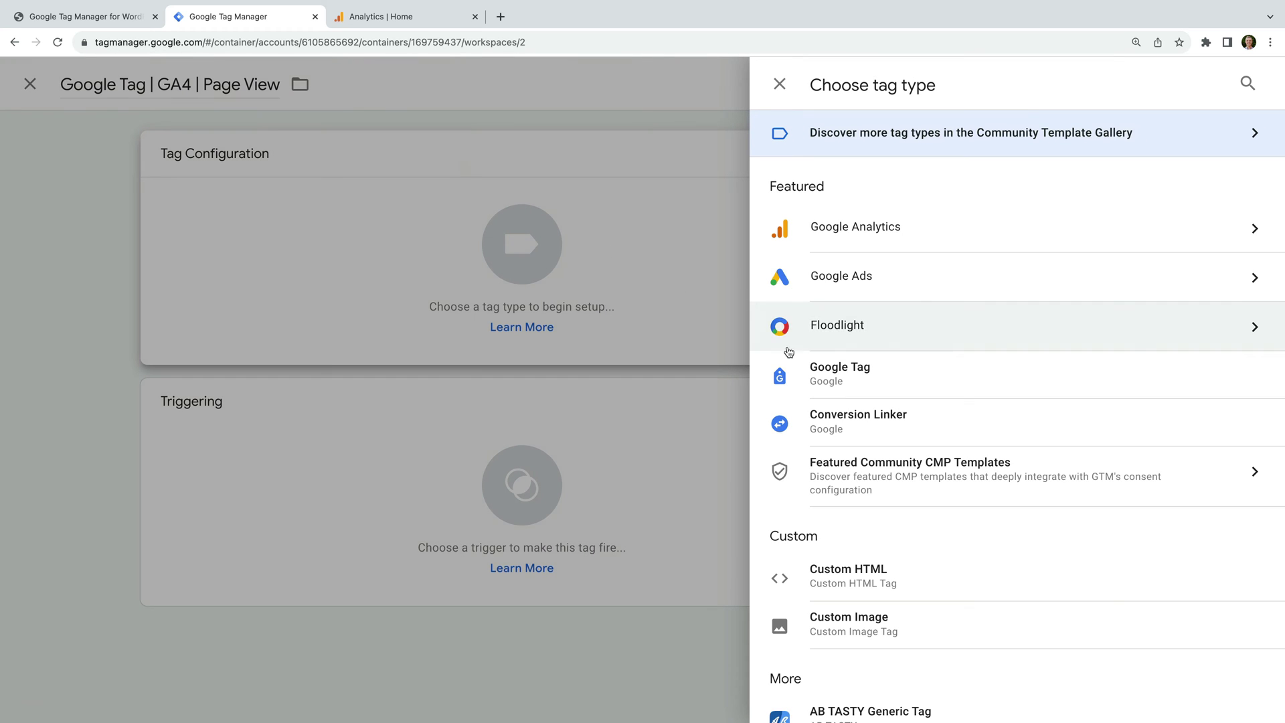
click(901, 373)
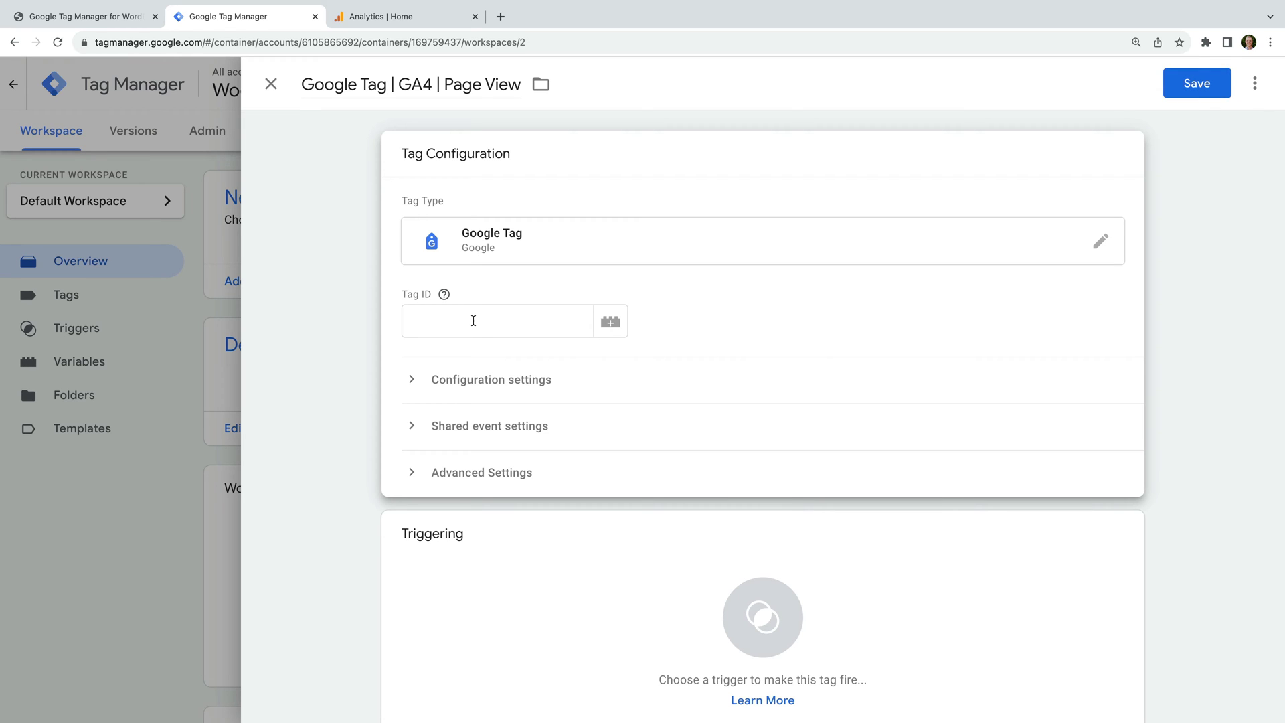
Step: Switch to Google Analytics, open the Loves Data Demo web data stream's details and copy its Measurement ID
click(415, 22)
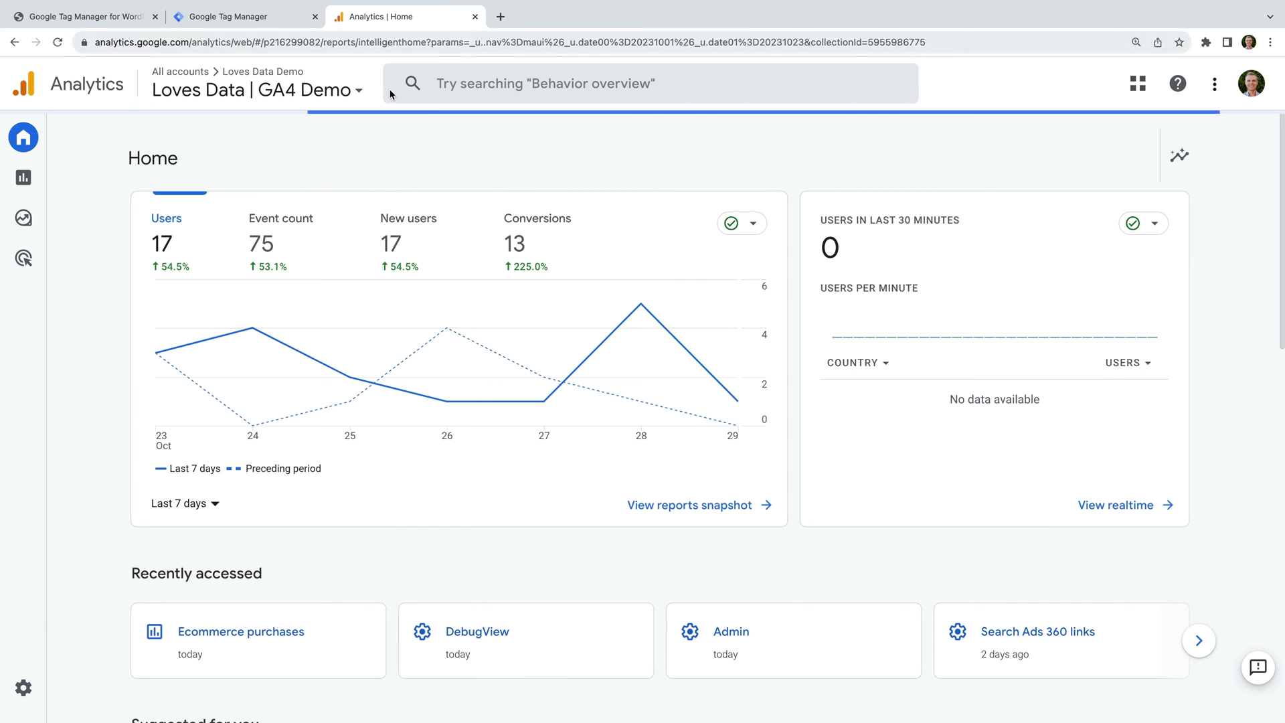
mouse_move(234, 442)
click(24, 688)
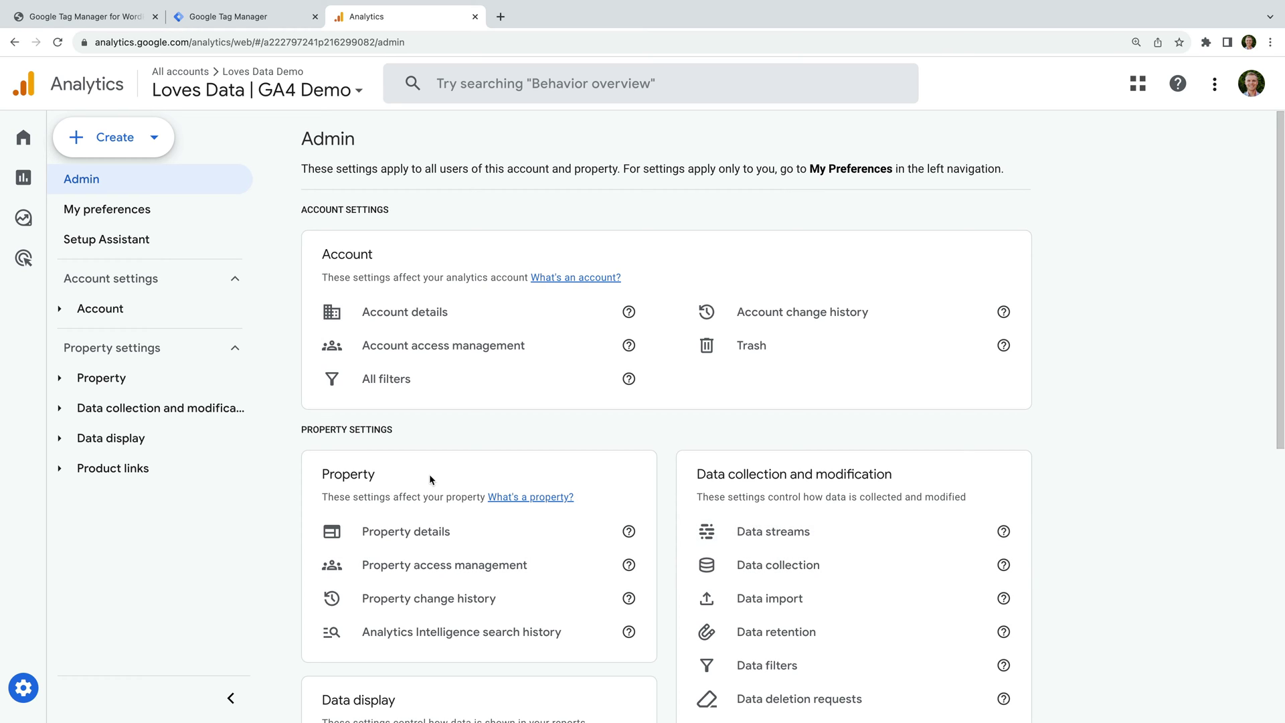
click(126, 417)
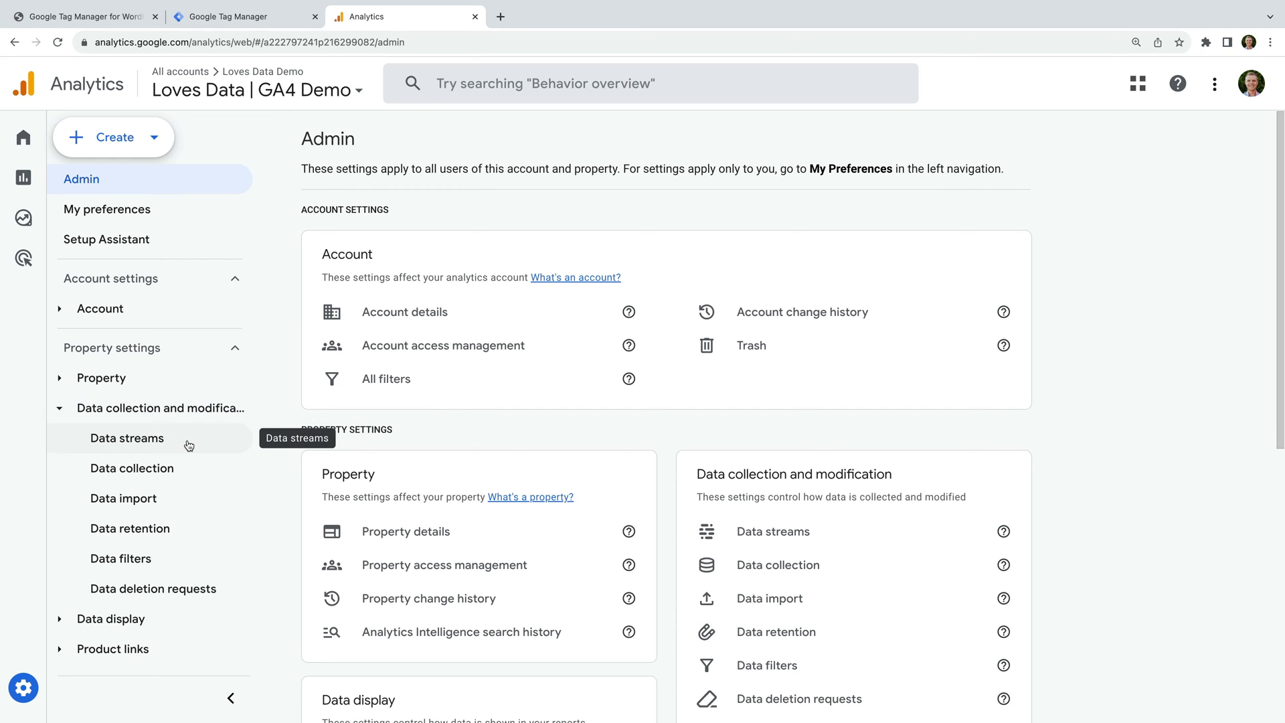
click(127, 439)
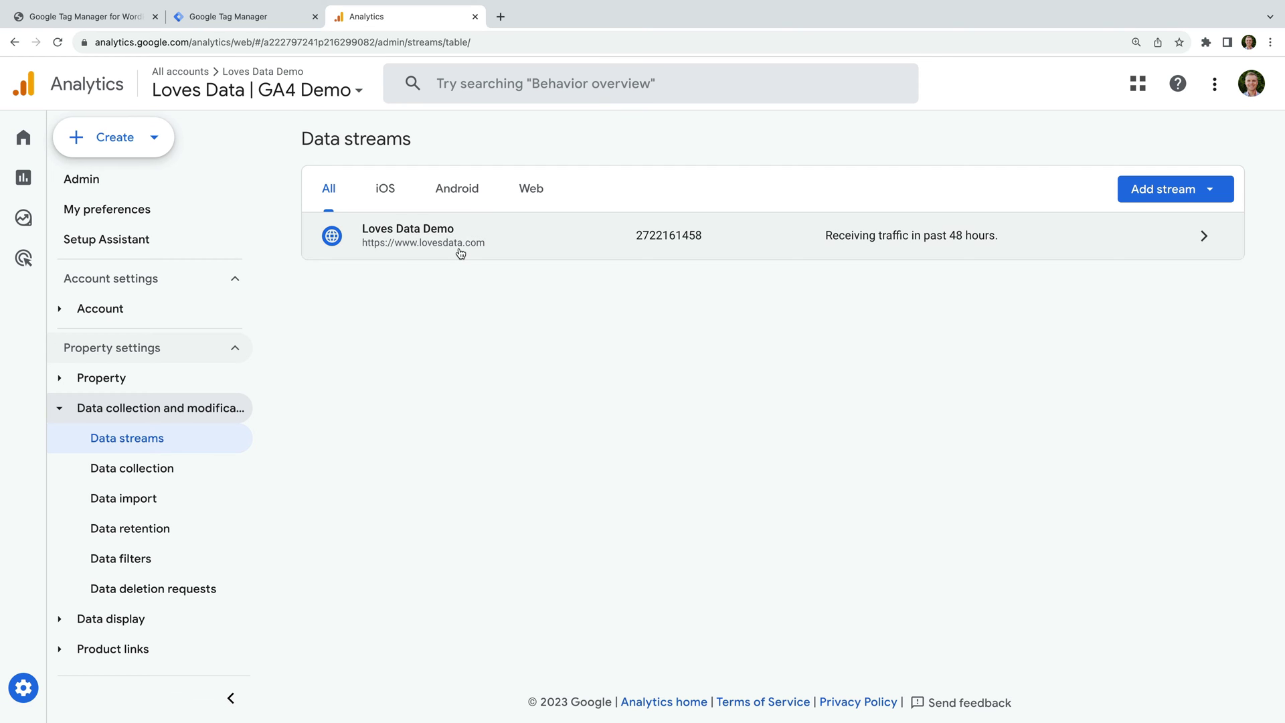
click(461, 253)
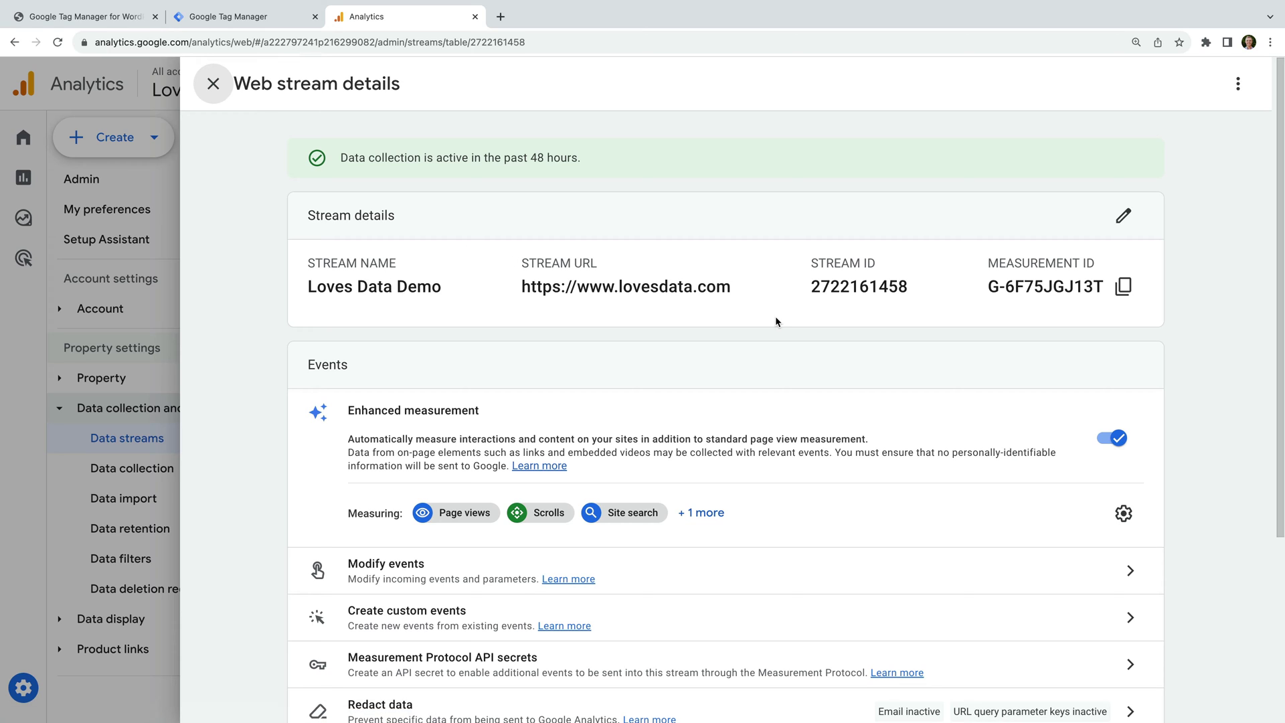
click(1123, 290)
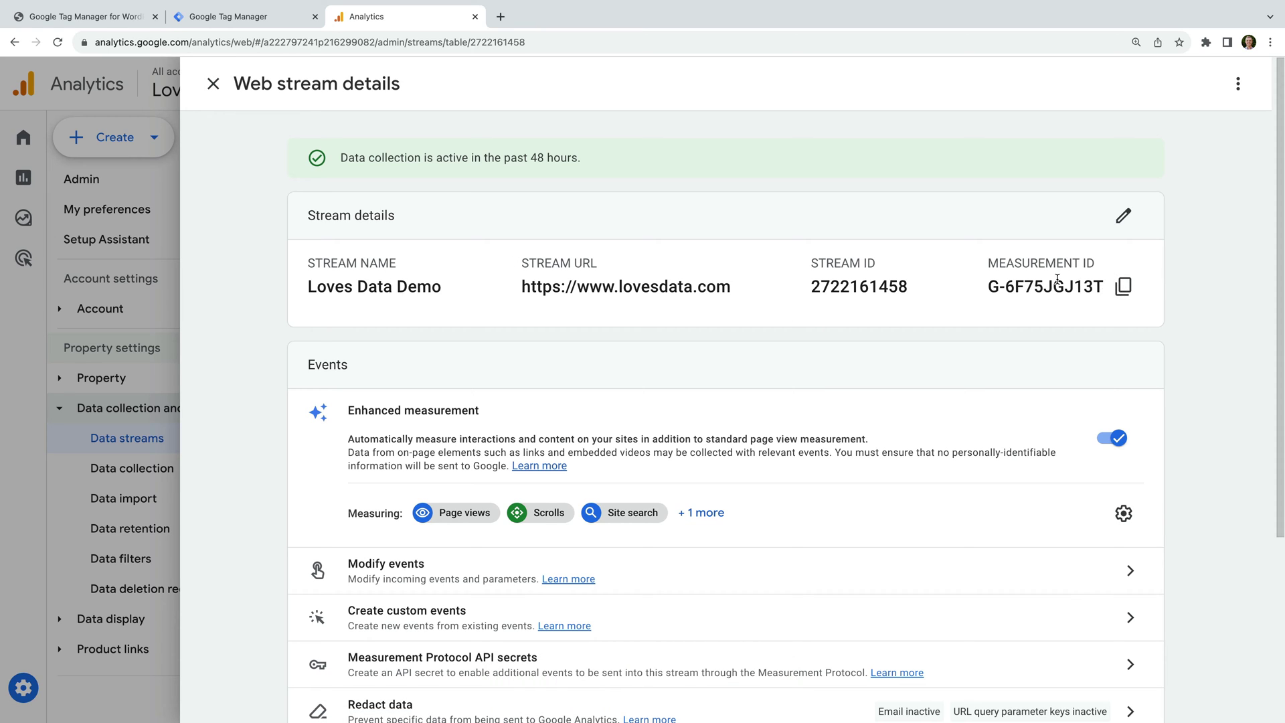
Step: Return to Google Tag Manager and create a new variable named "GA4 Measurement ID" for the tag's Tag ID
click(263, 23)
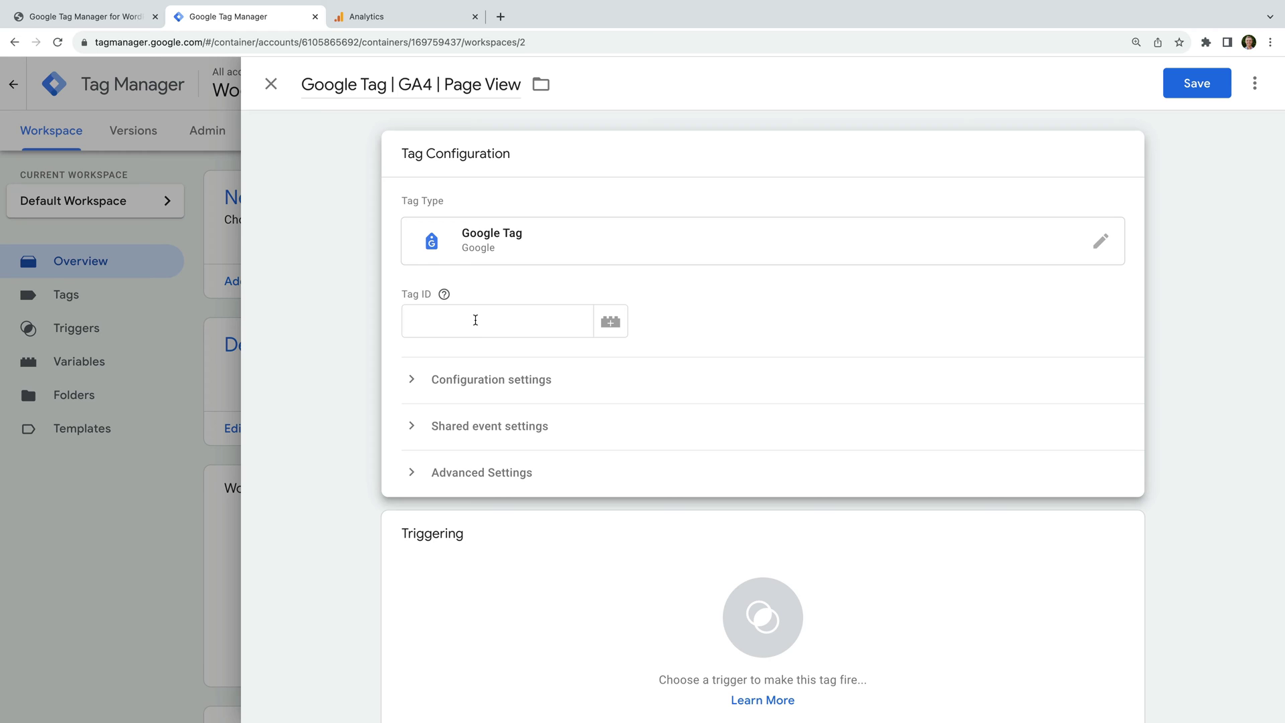
click(611, 324)
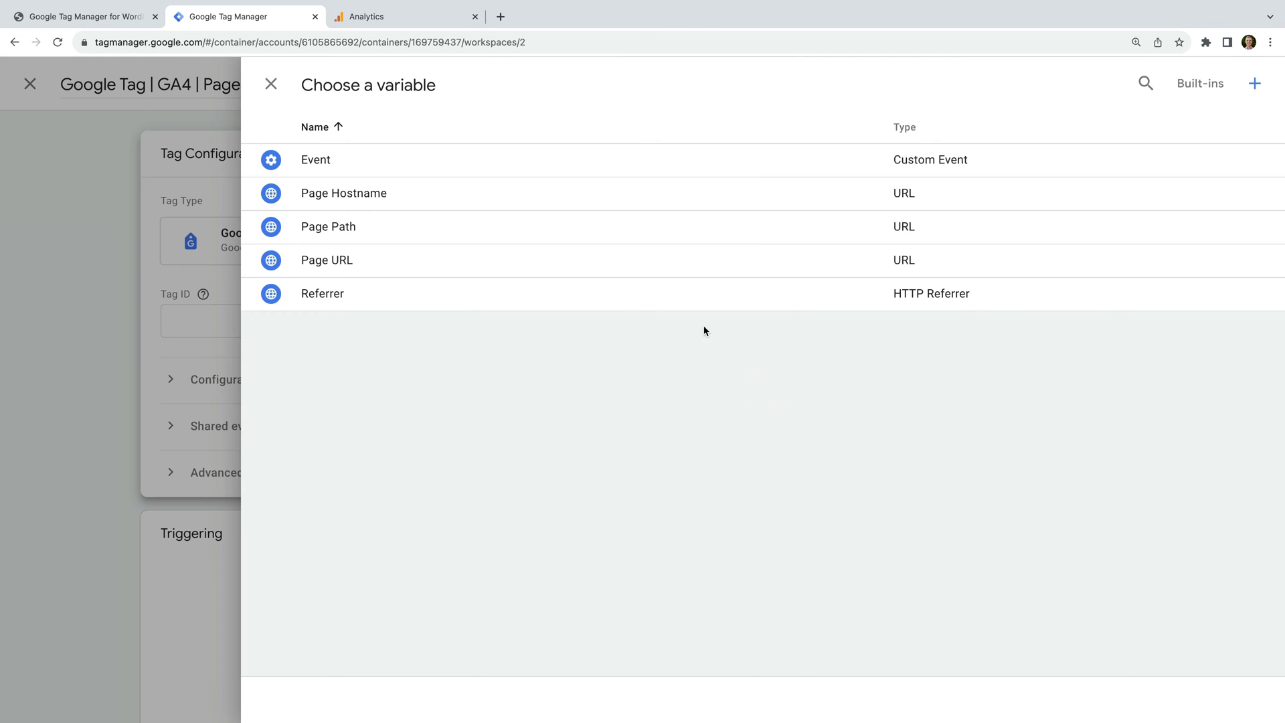
click(1255, 83)
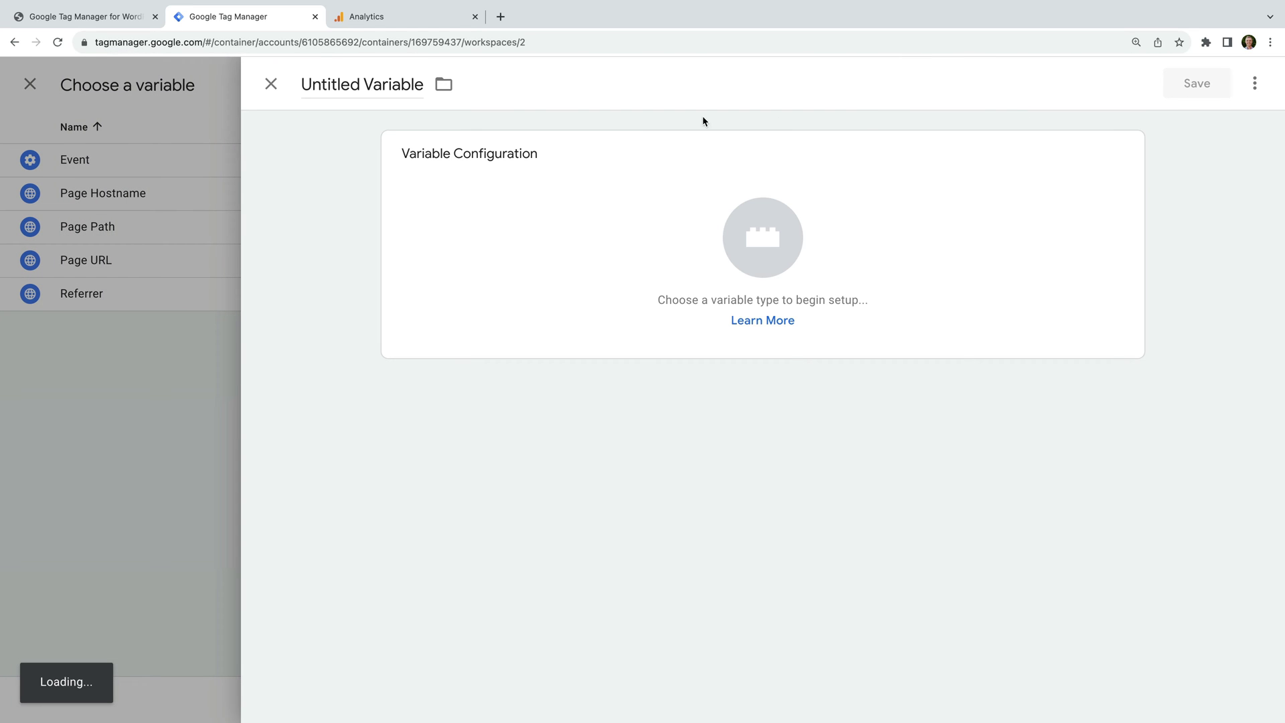
double_click(398, 88)
triple_click(398, 88)
text(GA)
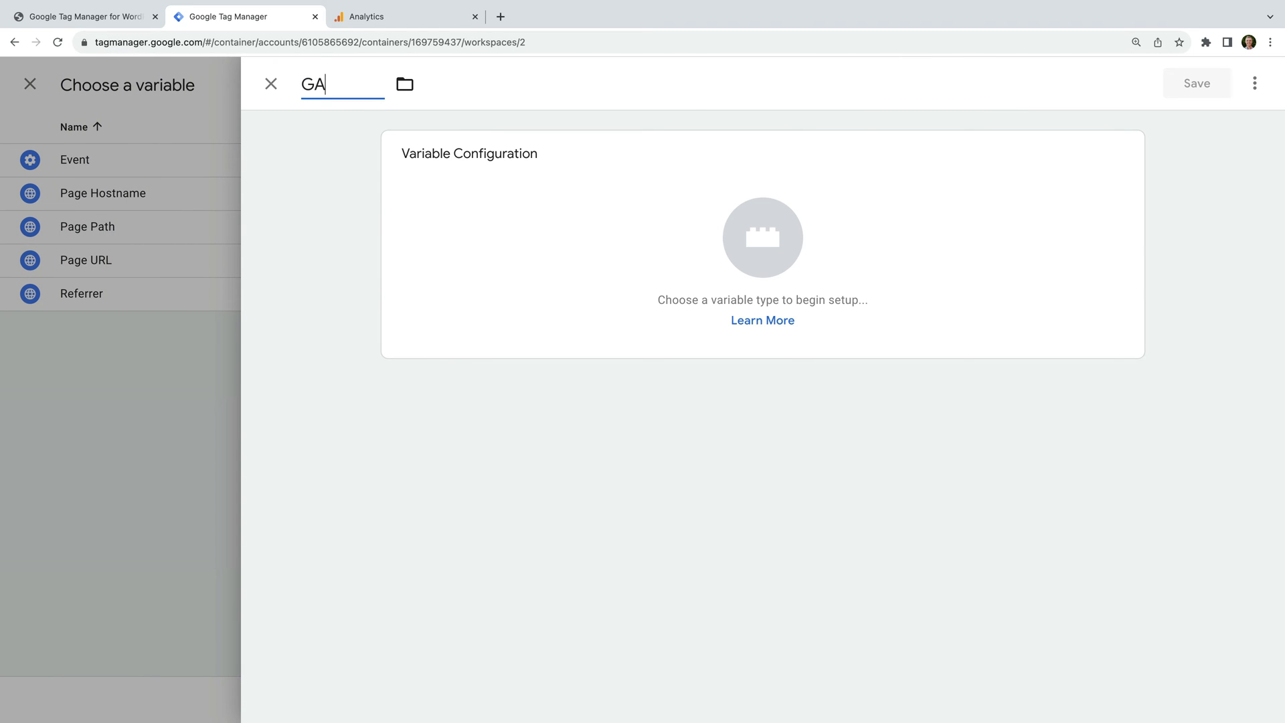
text(4 Measurement ID)
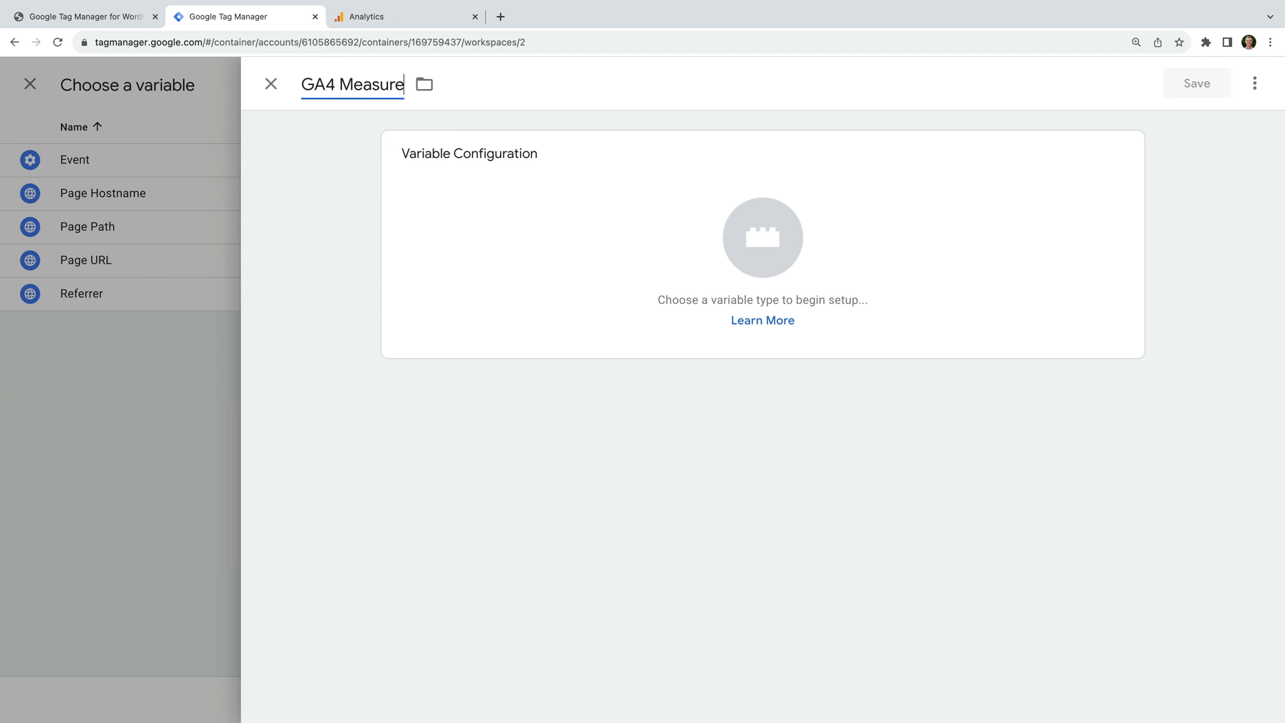
click(347, 129)
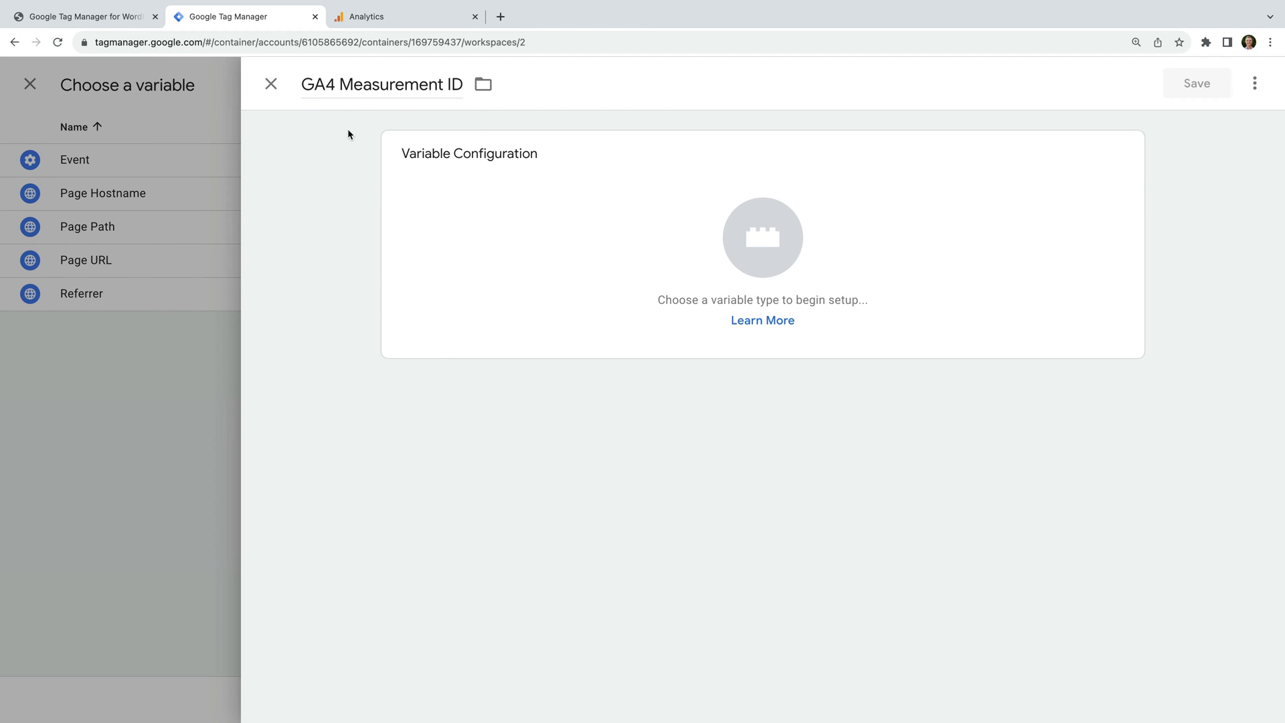
Step: Configure the variable as a Constant with the copied Measurement ID G-6F75JGJ13T as its value, and save it
click(492, 175)
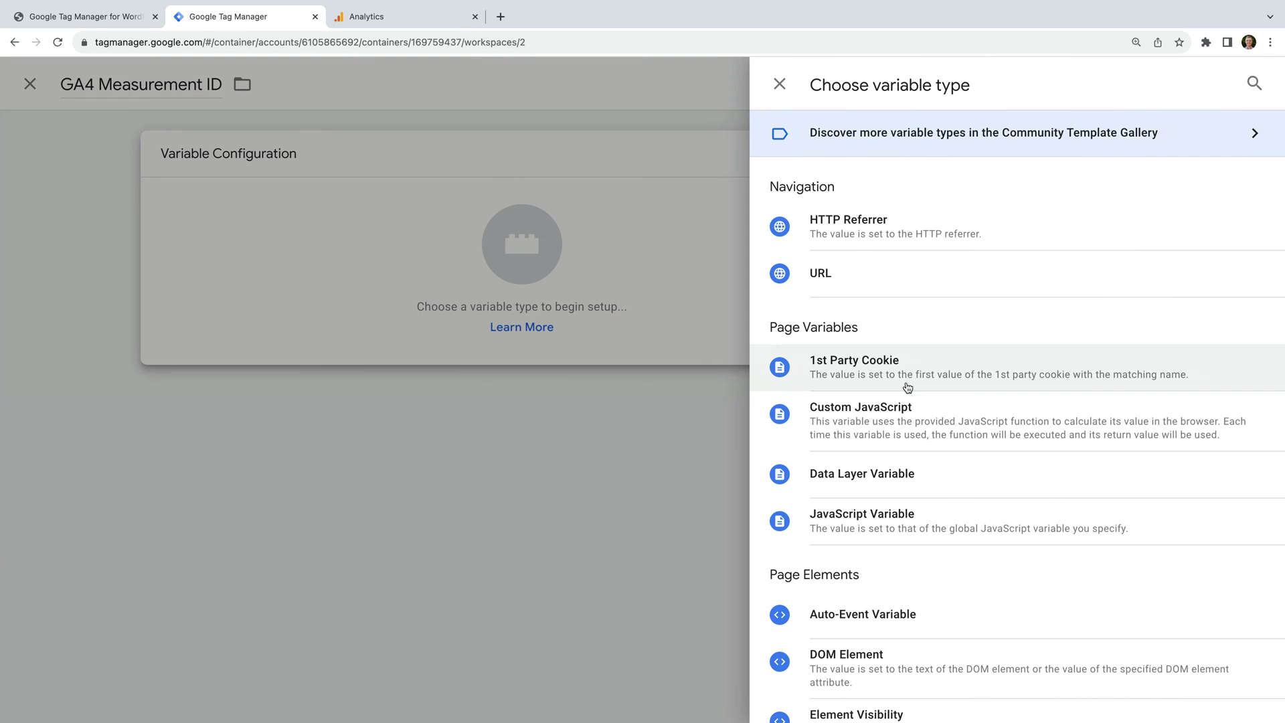
scroll(910, 386, down, 6)
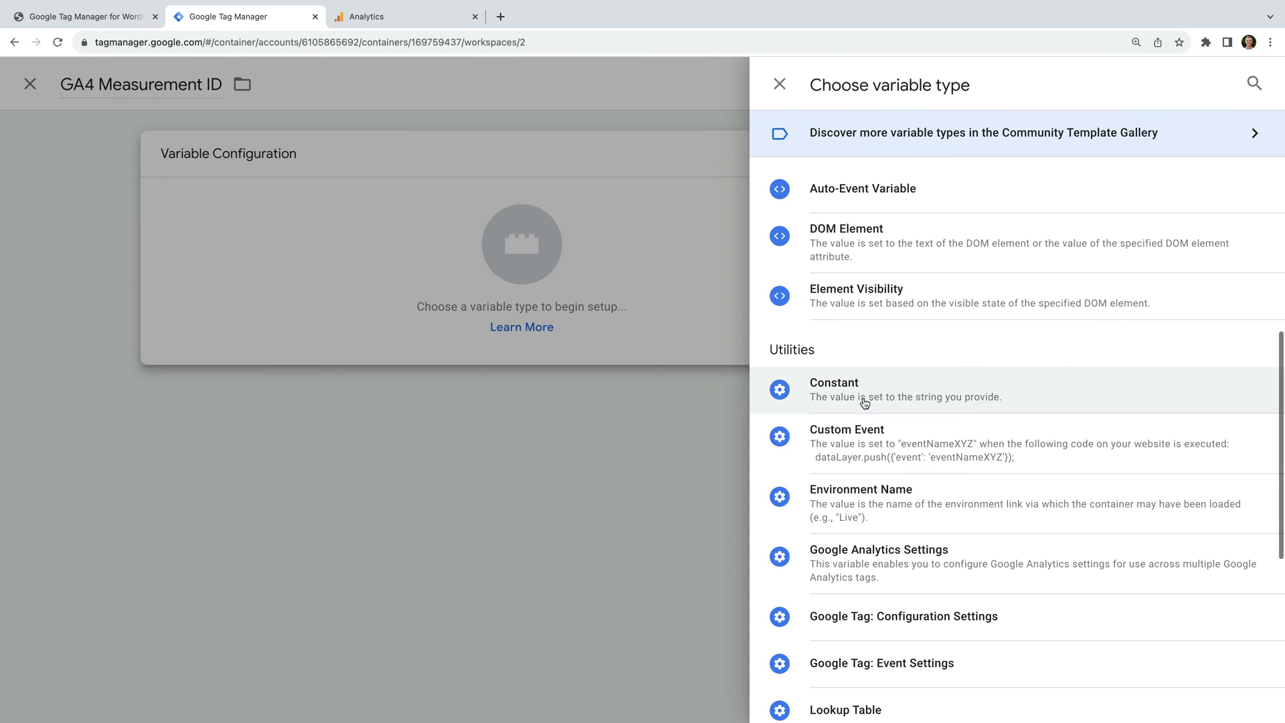
click(817, 396)
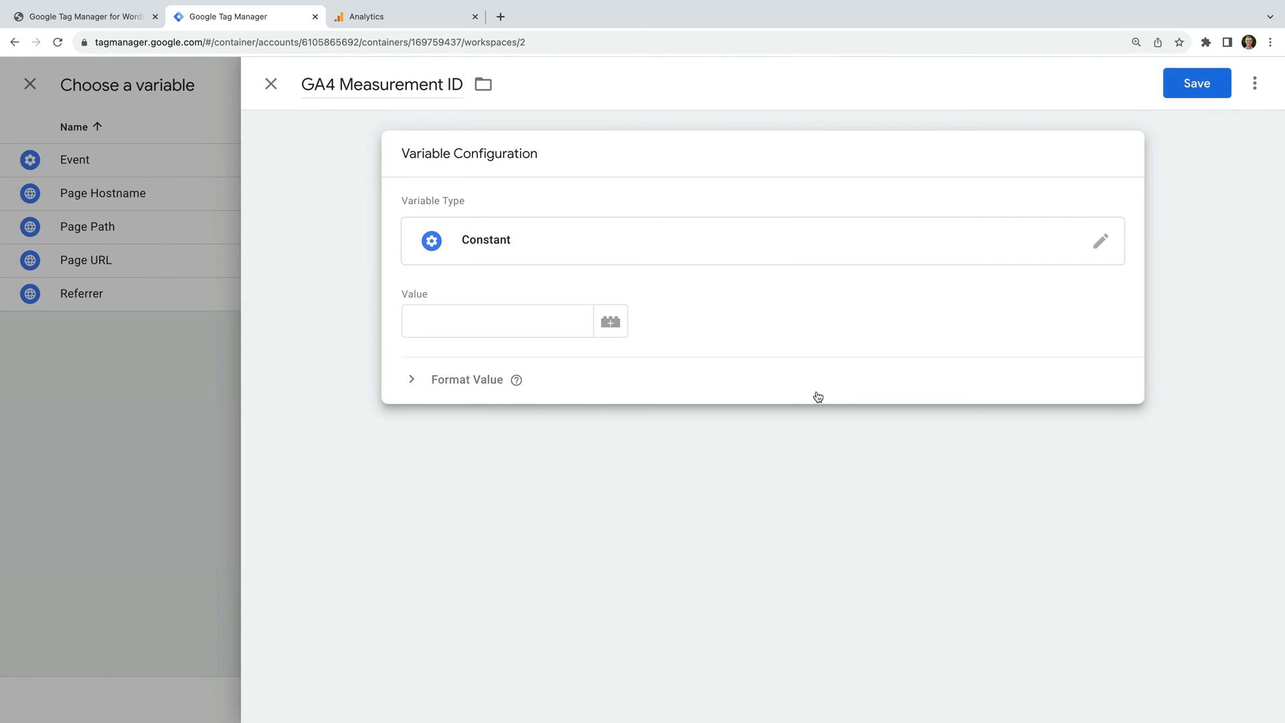
click(533, 326)
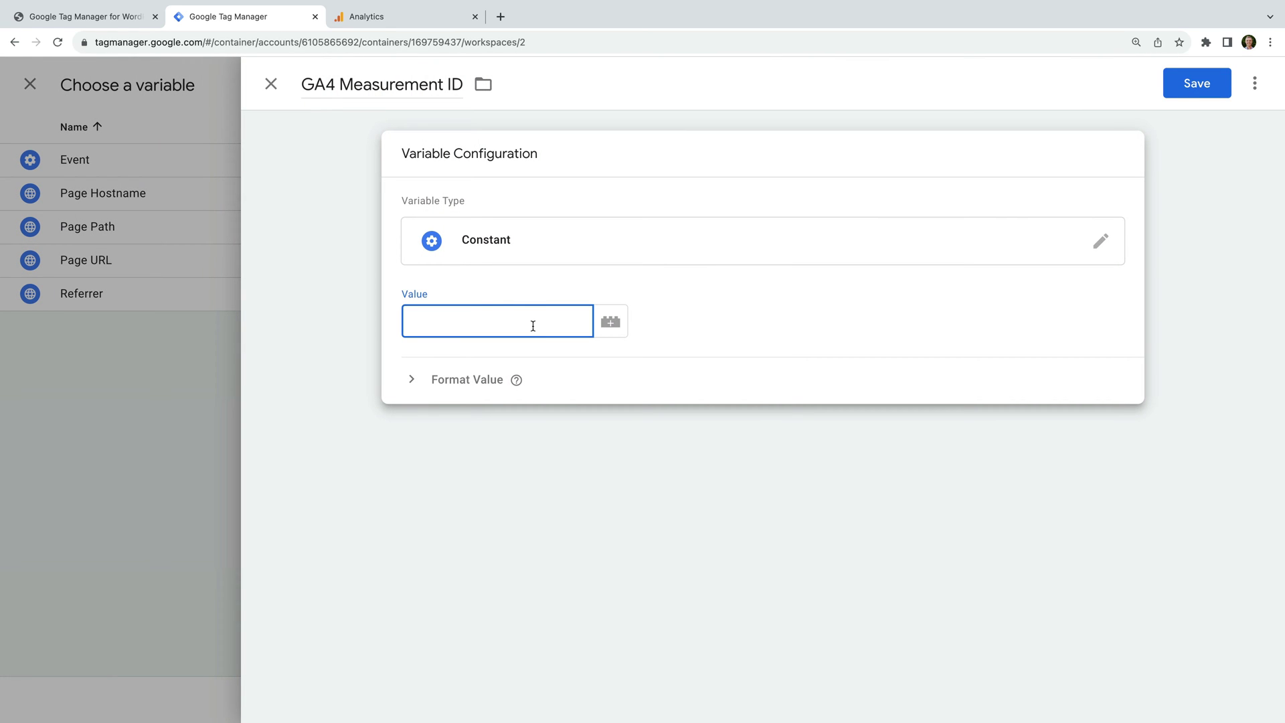
text(G-6F75JGJ13T)
click(1195, 87)
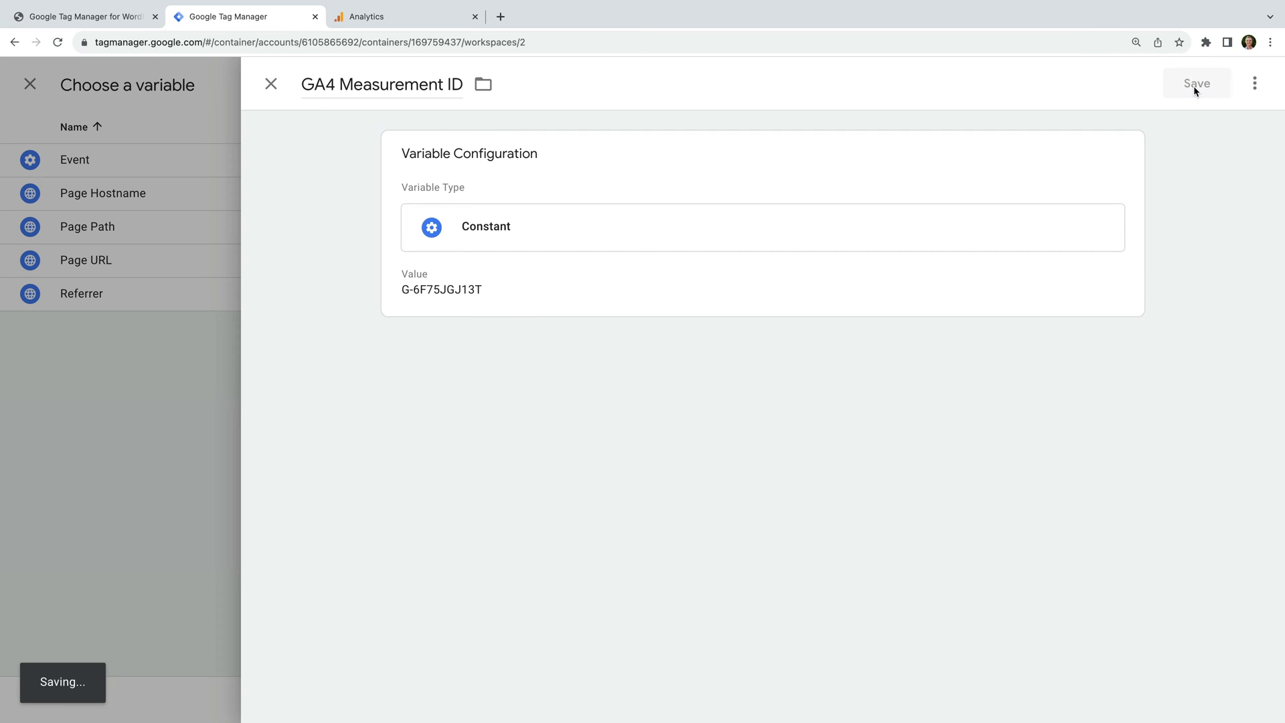
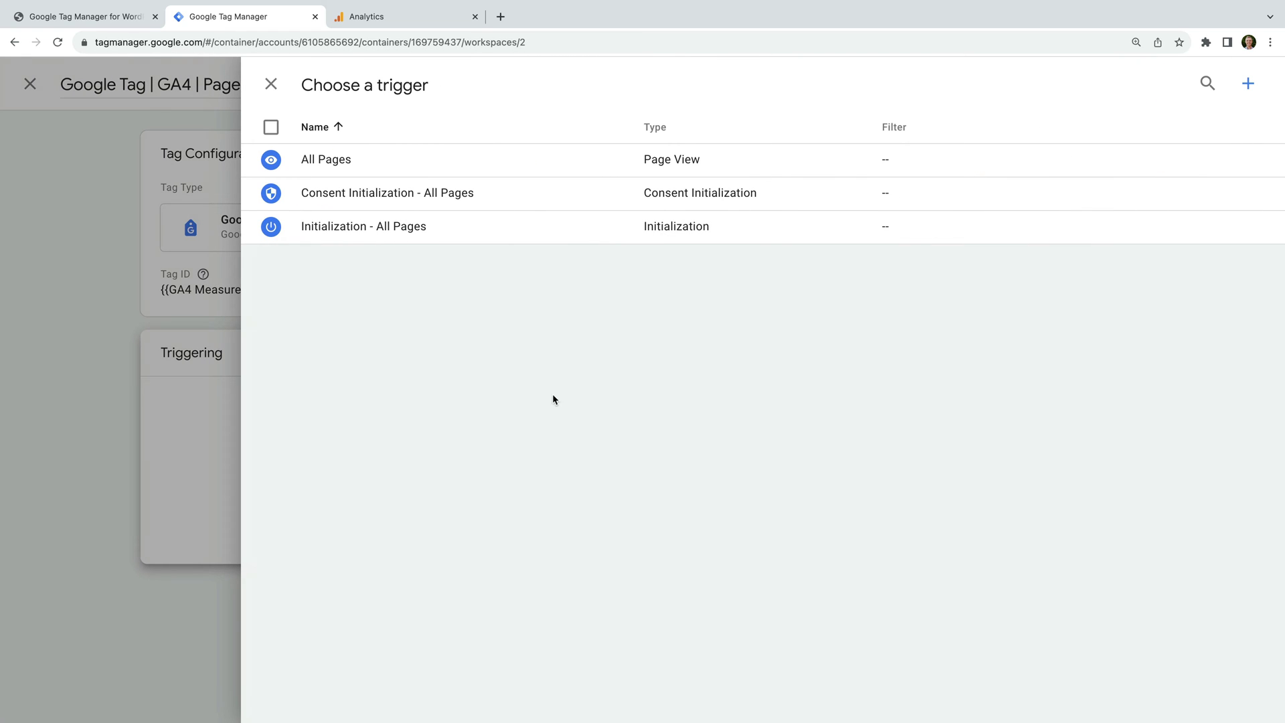
Step: Assign the Initialization - All Pages trigger to the Google Tag and save the tag
click(410, 239)
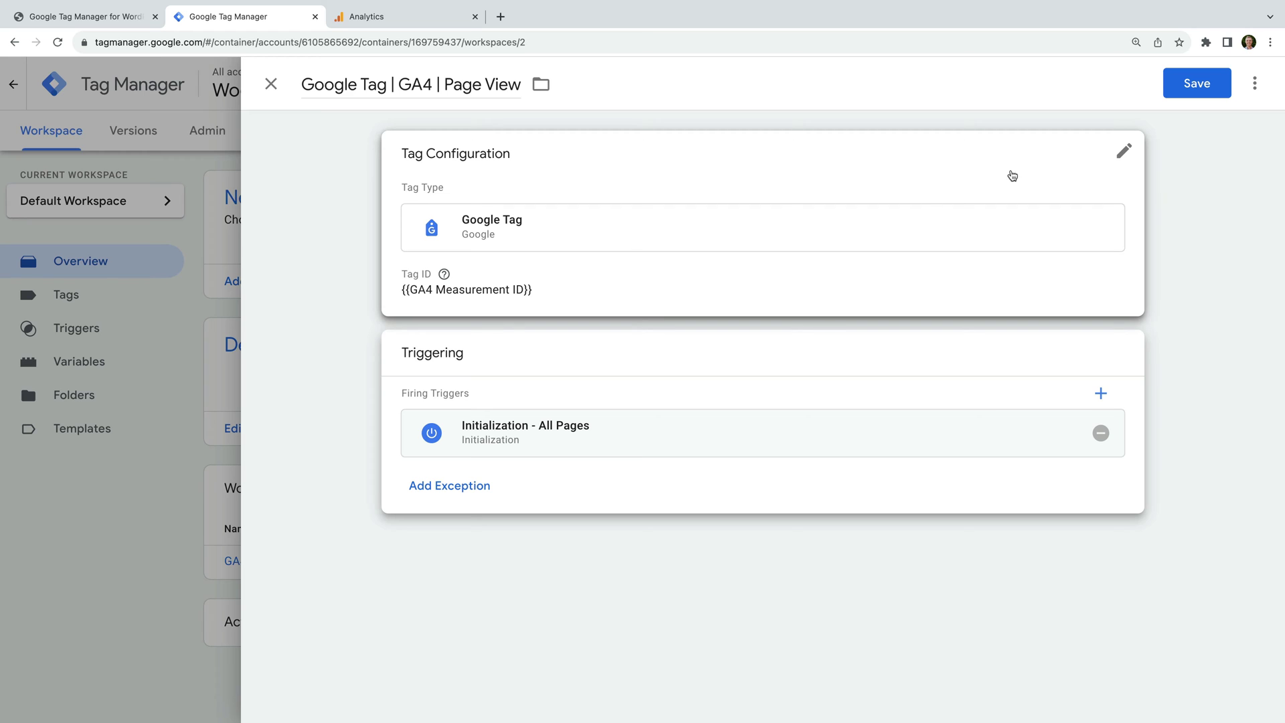
click(1206, 83)
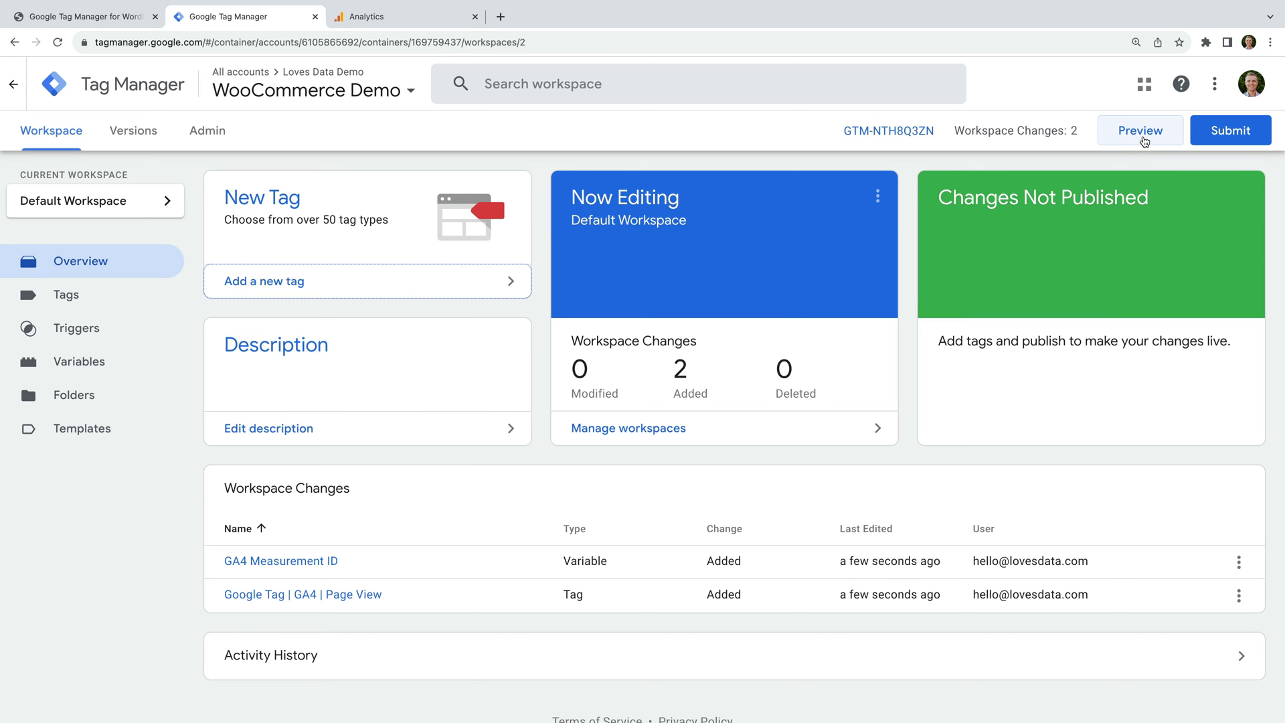
Step: Submit the workspace changes and publish them as a version named "Added Google Analytics", then close the version summary
click(1252, 138)
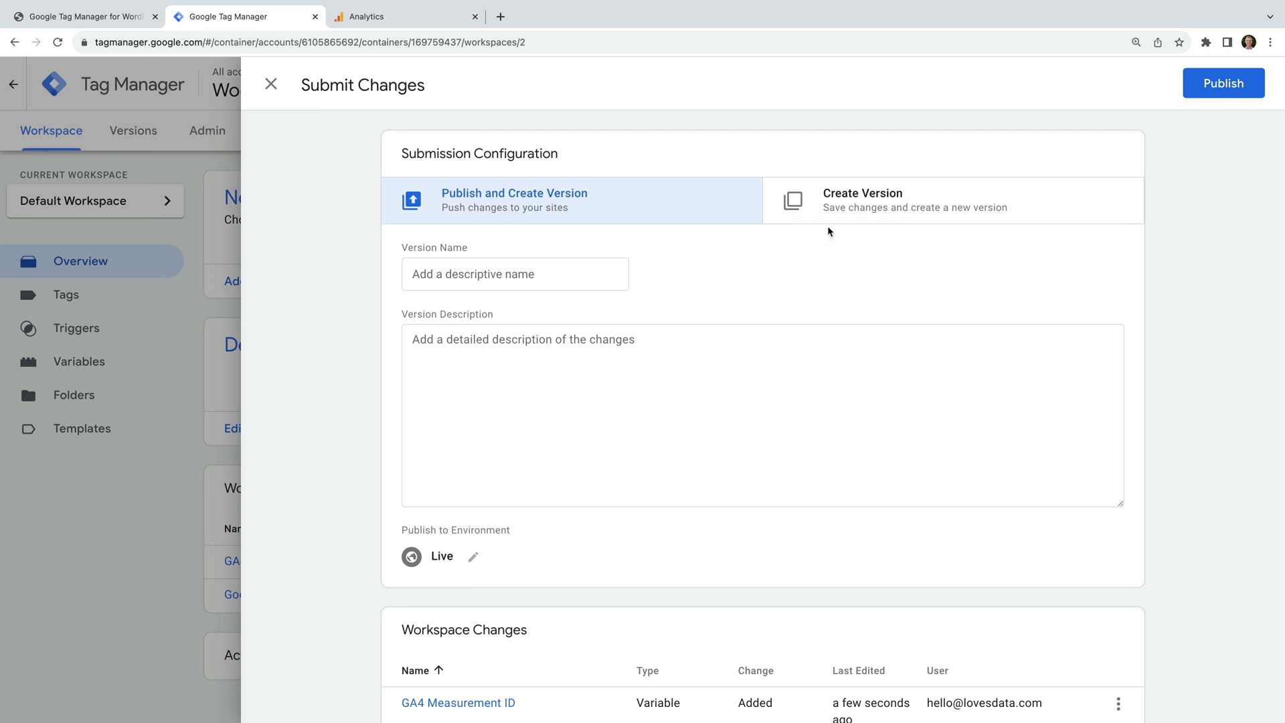
click(567, 279)
text(A)
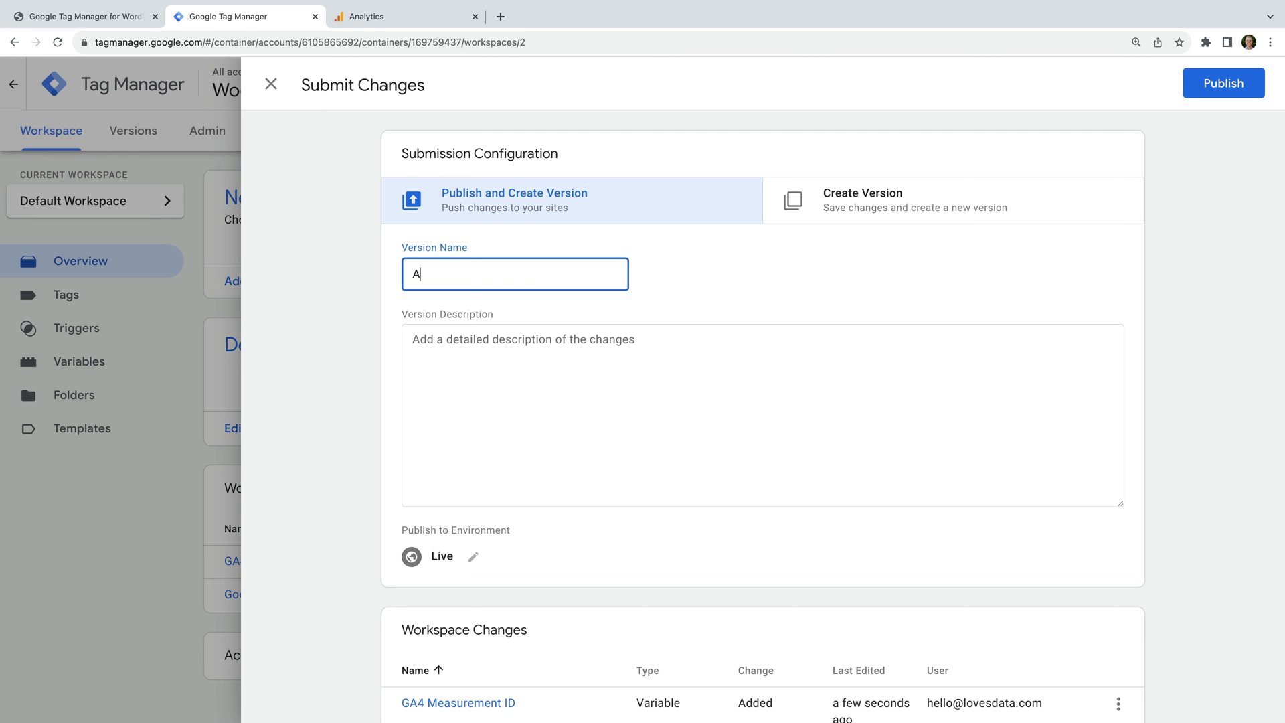
text(dded Google Analytics)
click(686, 272)
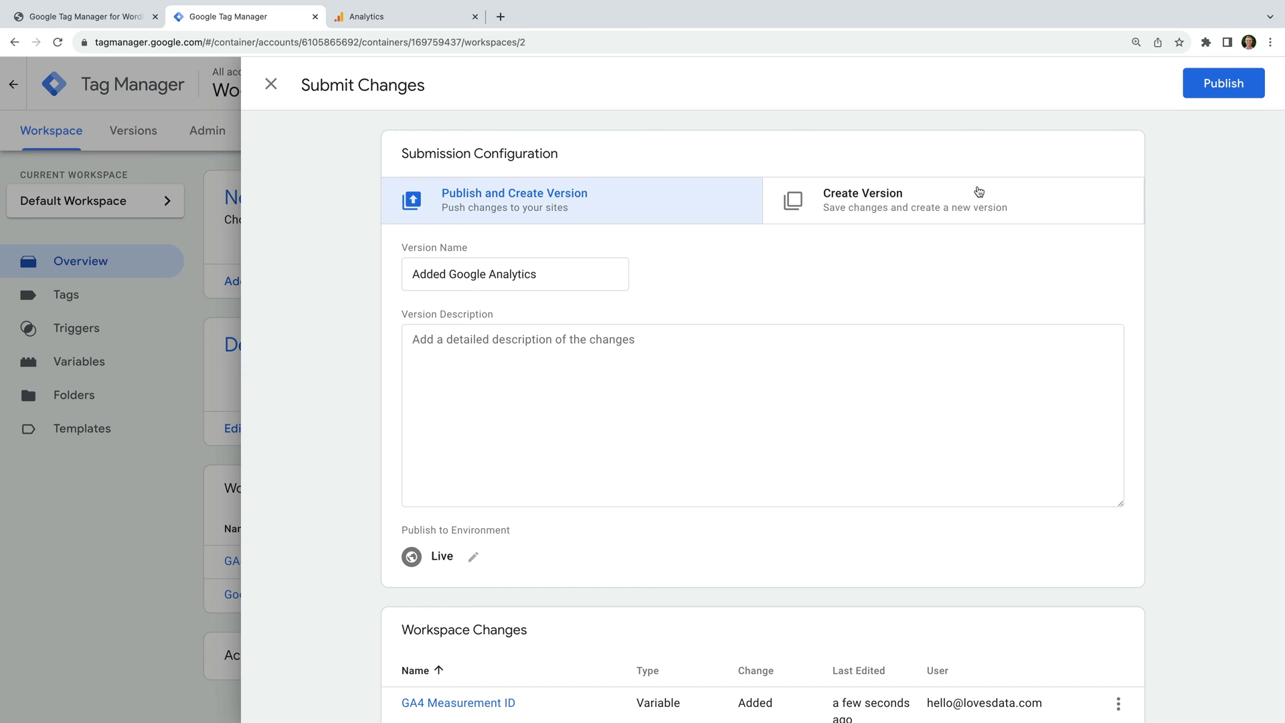
click(1220, 85)
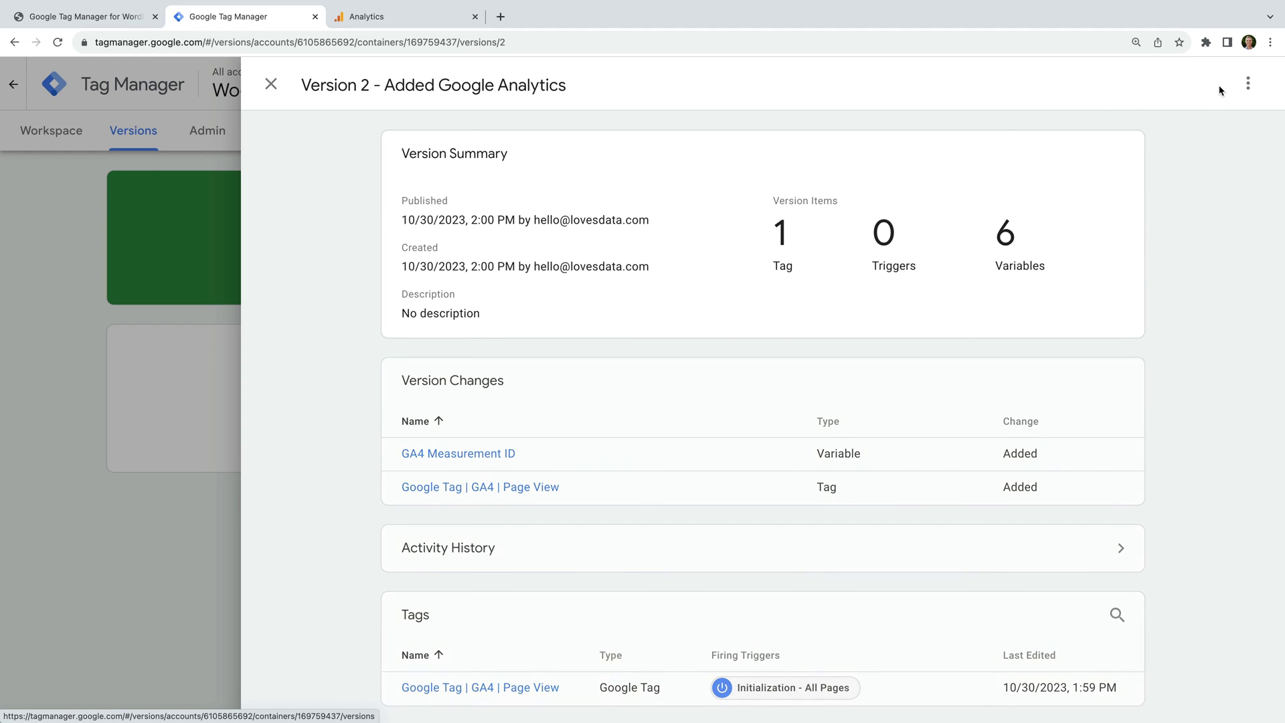
click(271, 85)
Step: Return to the WooCommerce Demo workspace overview and copy the Google Tag Manager container ID
click(75, 139)
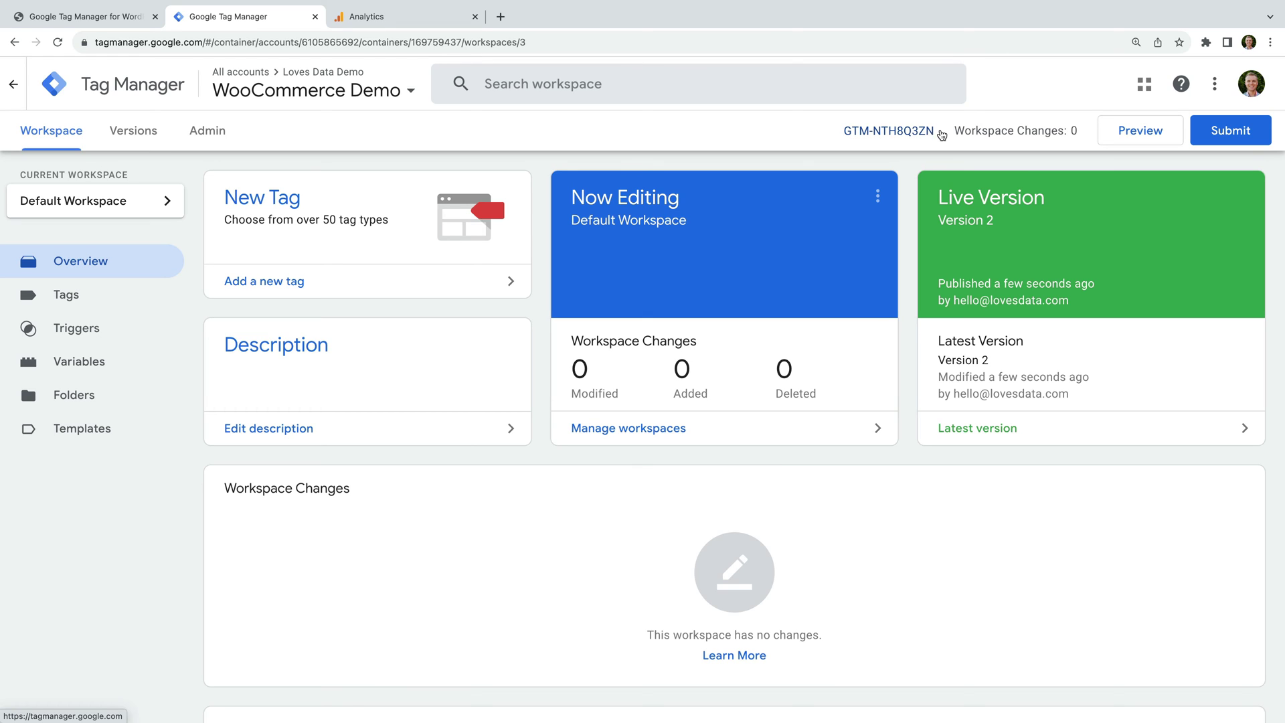
drag(941, 133, 842, 136)
key(super+c)
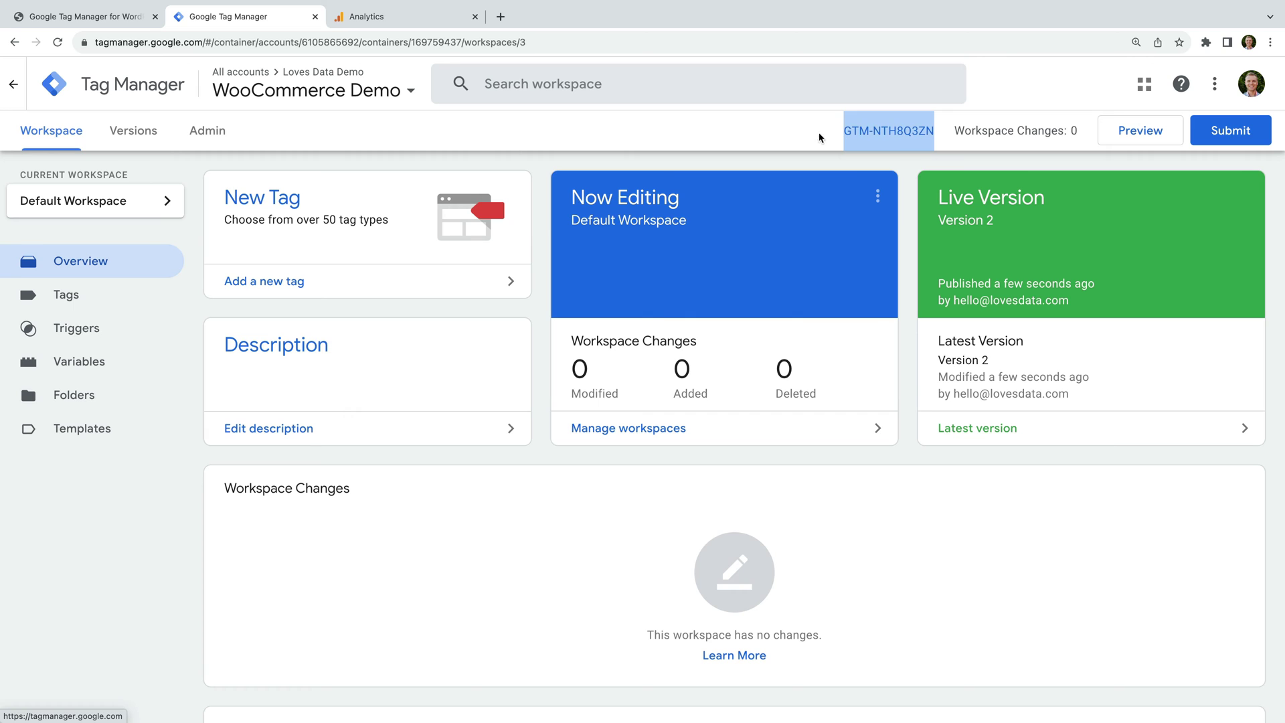
Step: Switch to the WordPress plugin options, enter the copied container ID GTM-NTH8Q3ZN as the Google Tag Manager ID, and save the changes
click(121, 23)
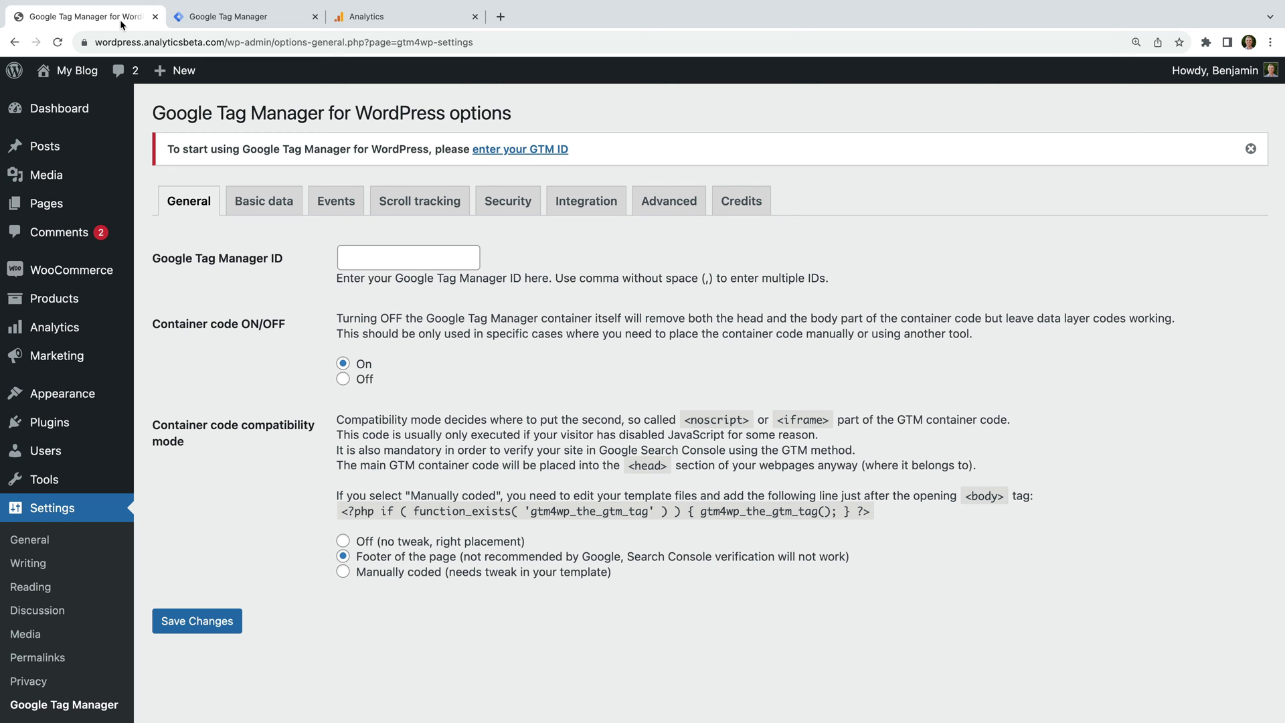
click(381, 260)
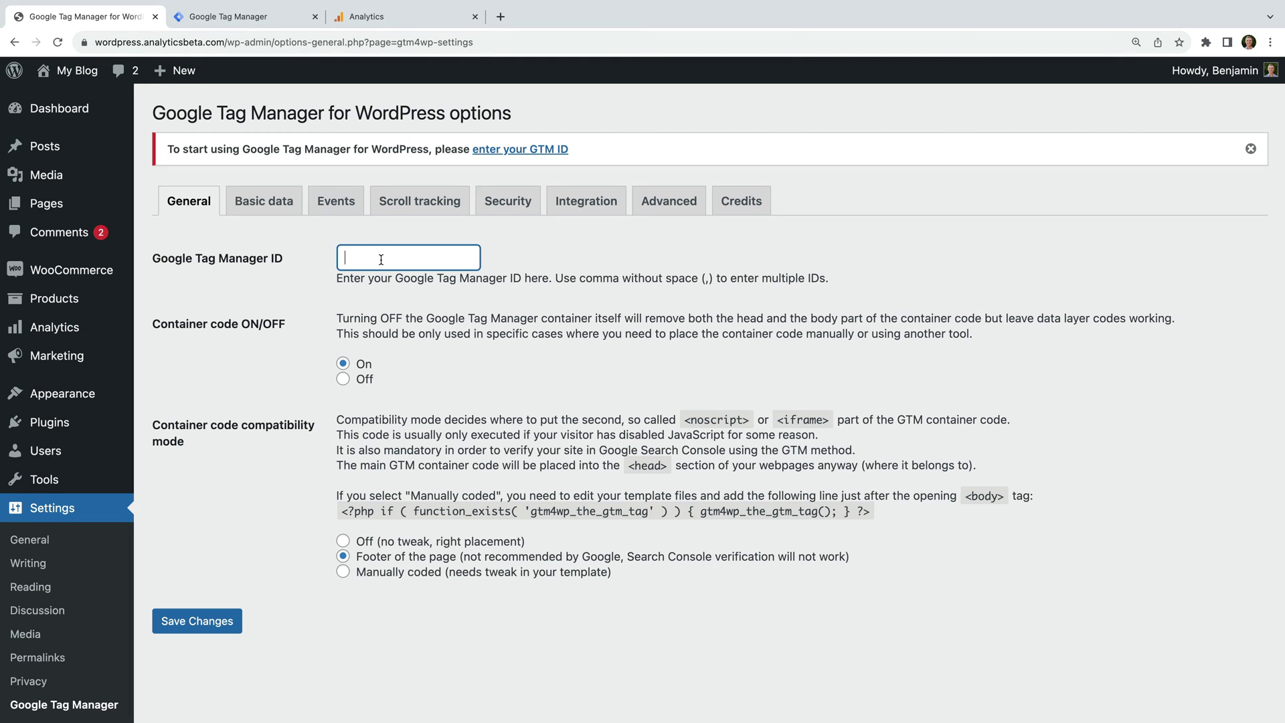
key(super+v)
key(Left)
key(Left)
key(Left)
key(Left)
key(Left)
key(Left)
key(Left)
key(Left)
key(Left)
key(Left)
key(Left)
key(Left)
click(492, 261)
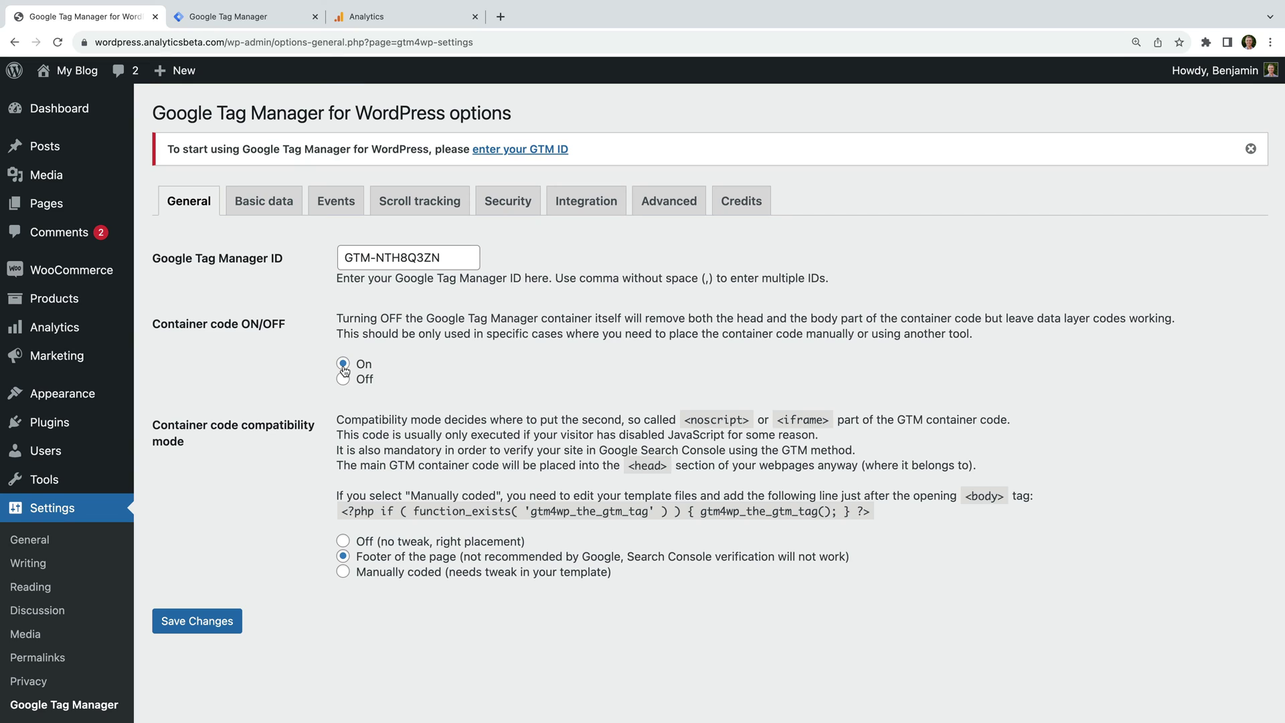
click(206, 626)
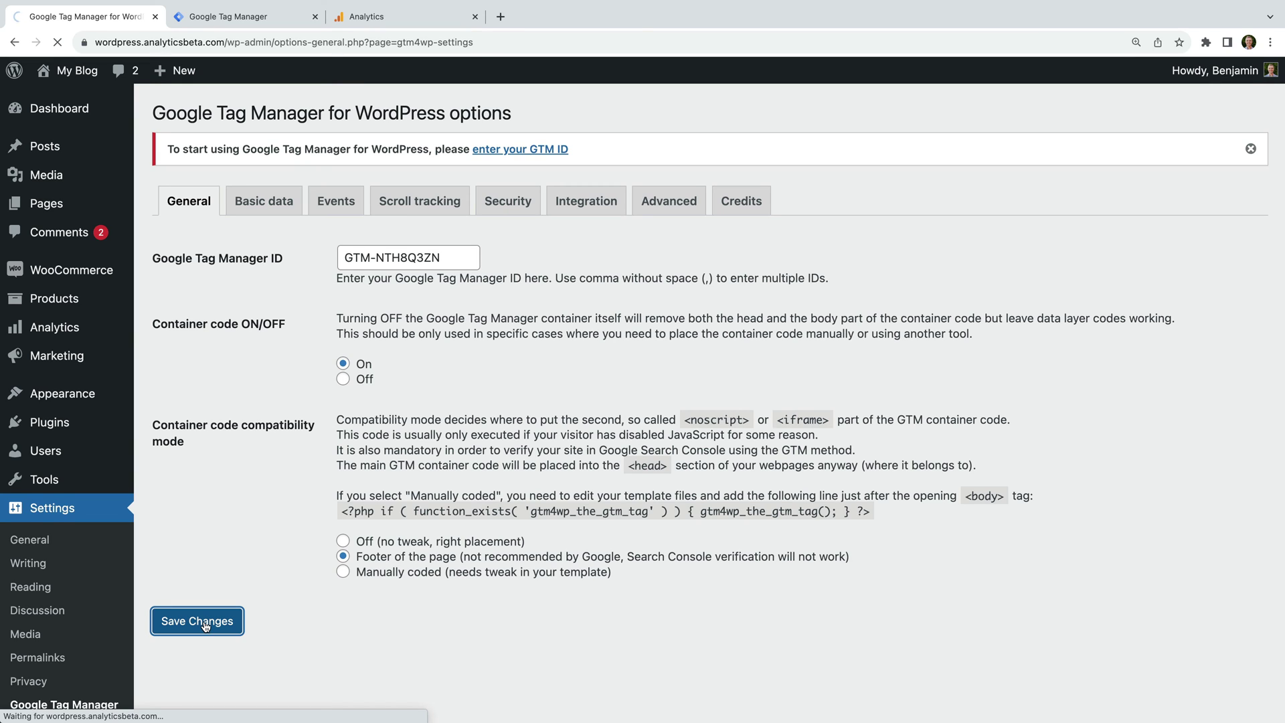
Step: Set the container code compatibility mode to Off, enable "Track enhanced e-commerce" in the WooCommerce integration, and save the plugin settings
click(343, 541)
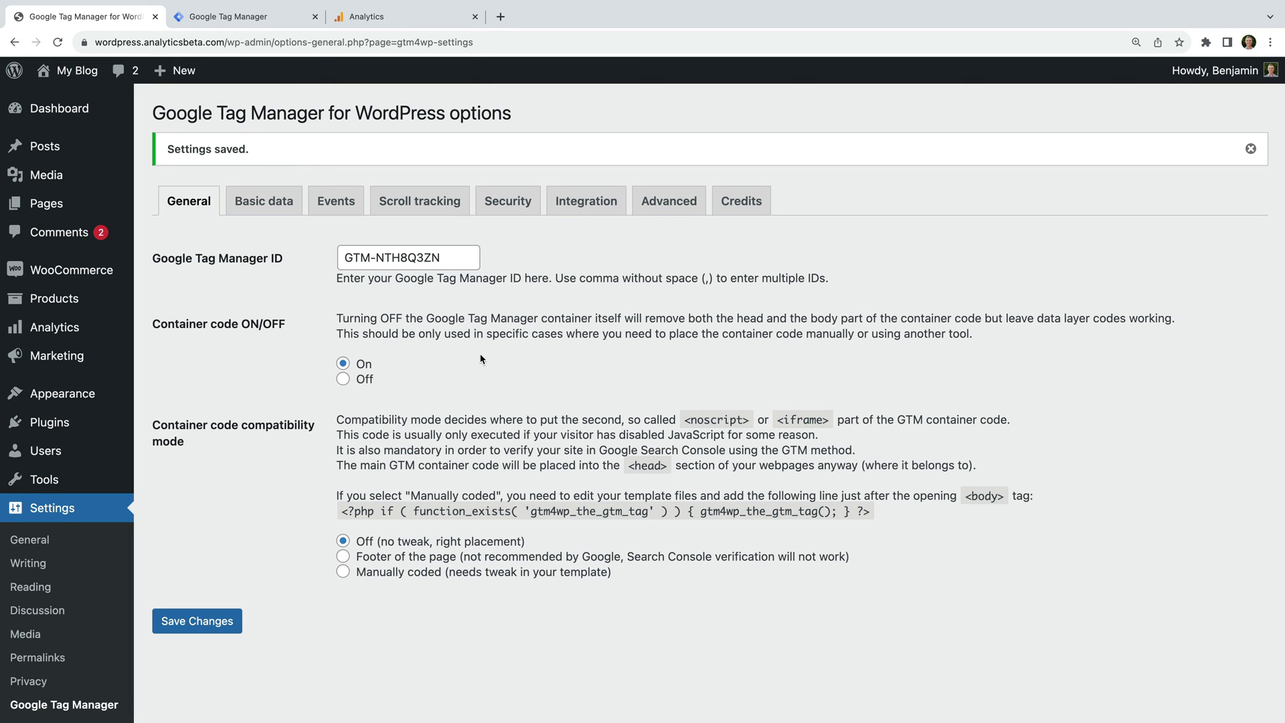
click(583, 201)
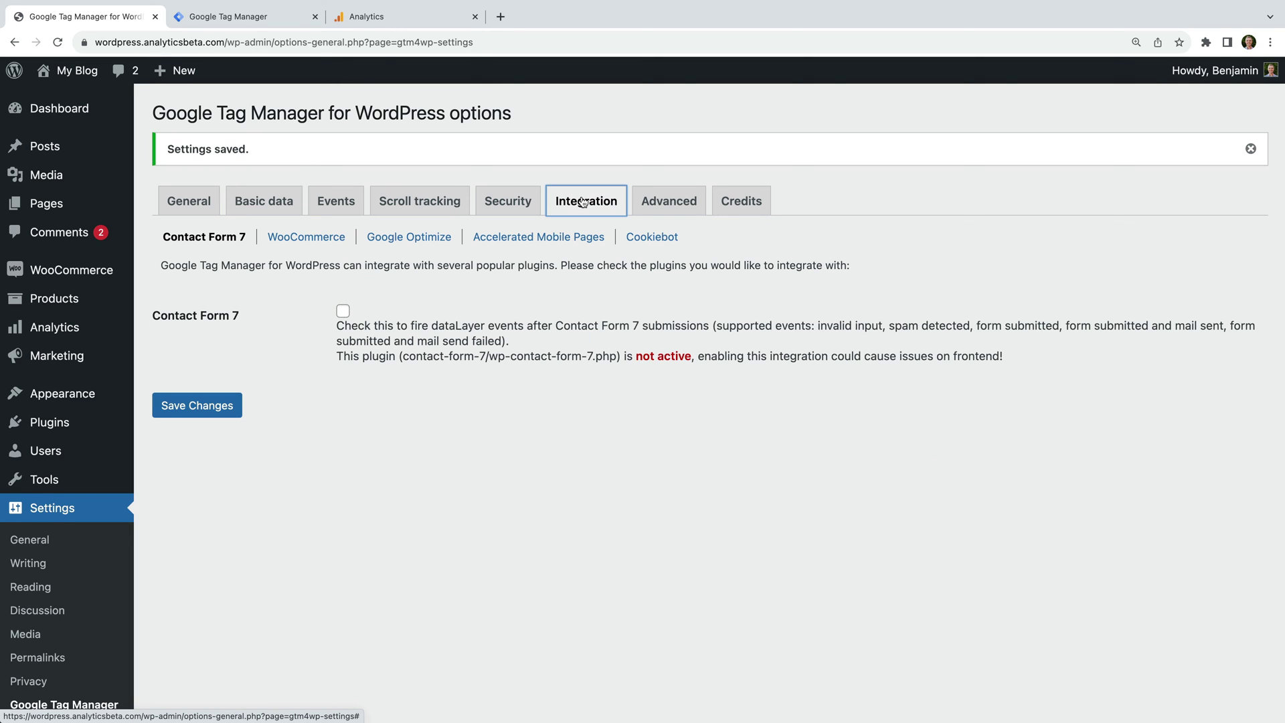
click(329, 246)
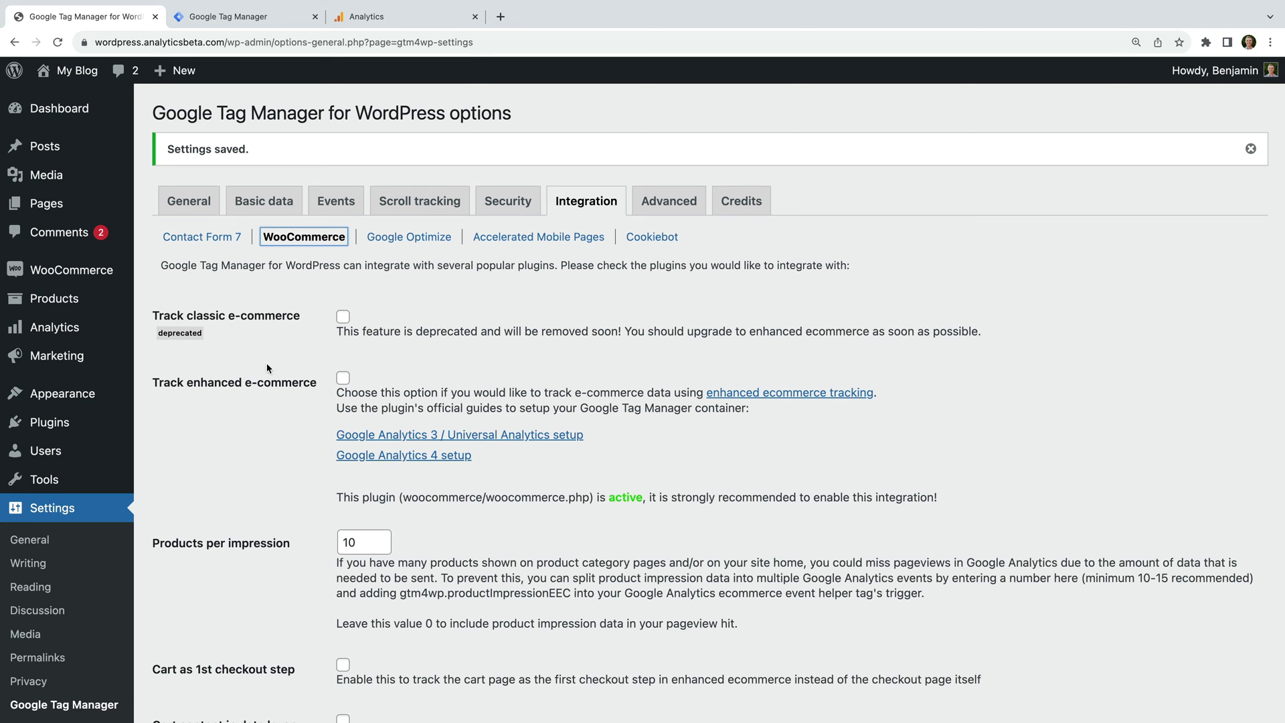
click(342, 379)
scroll(342, 379, down, 7)
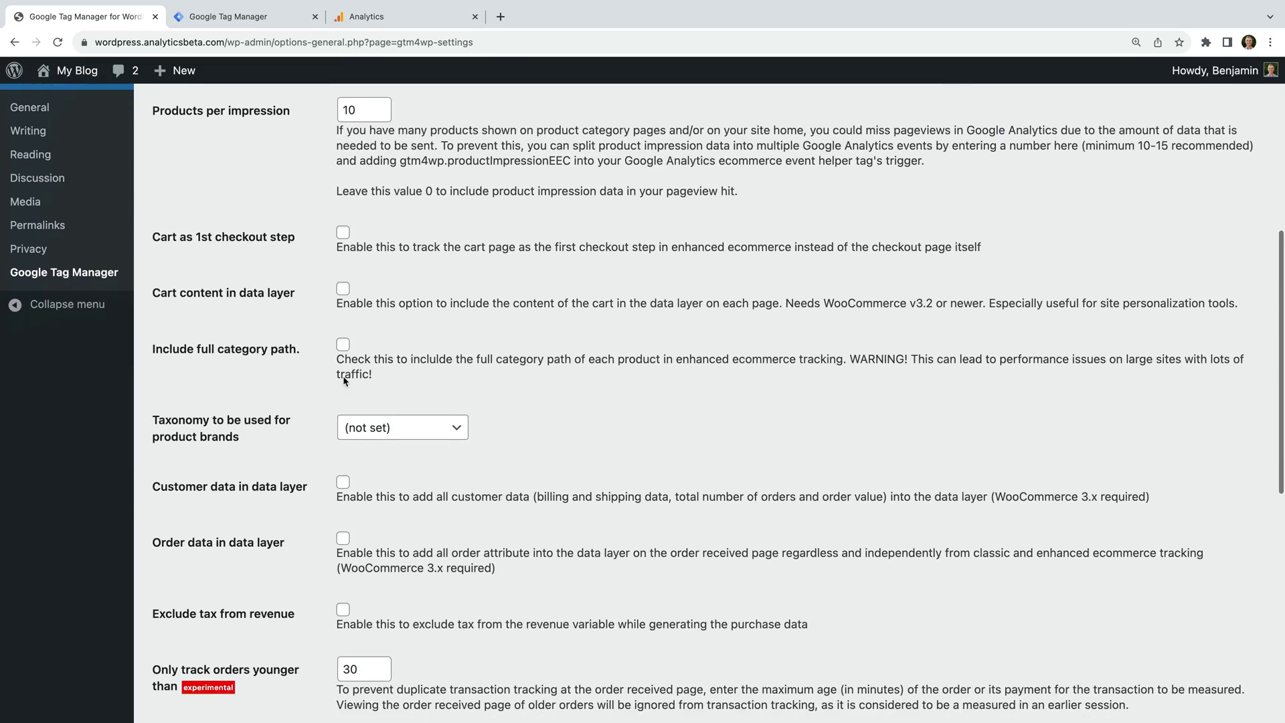
scroll(344, 380, down, 8)
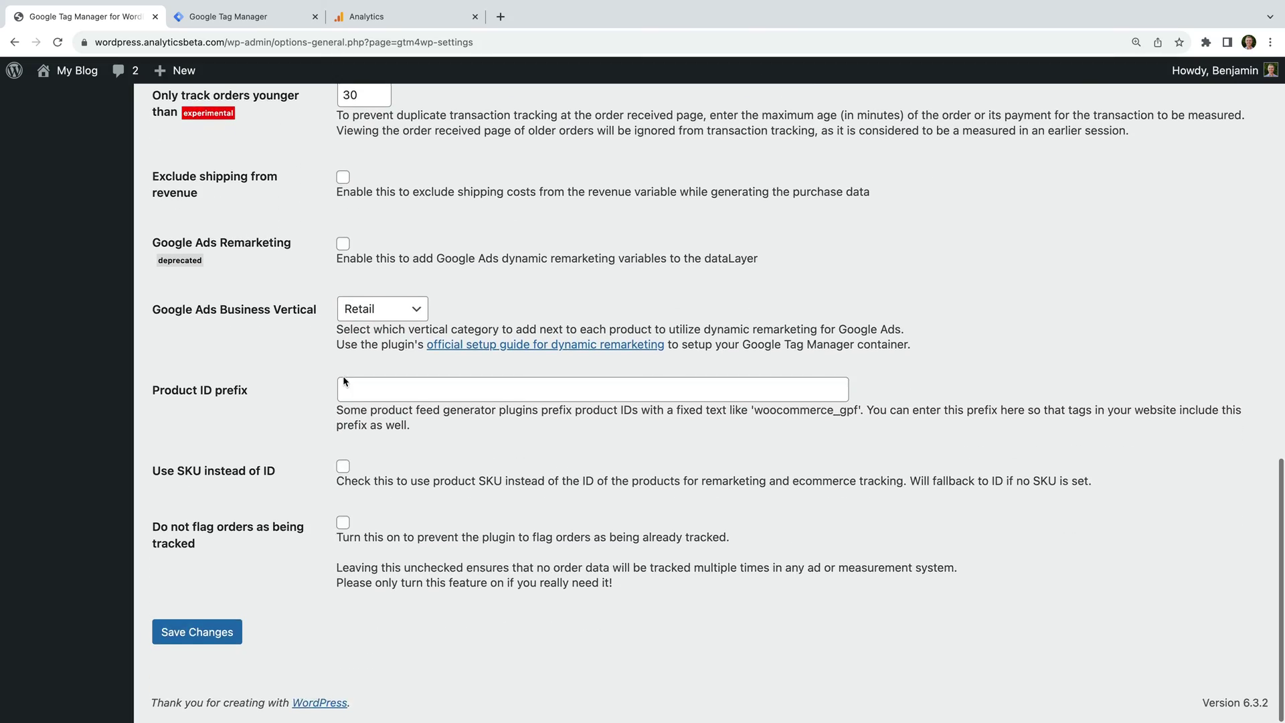
click(196, 642)
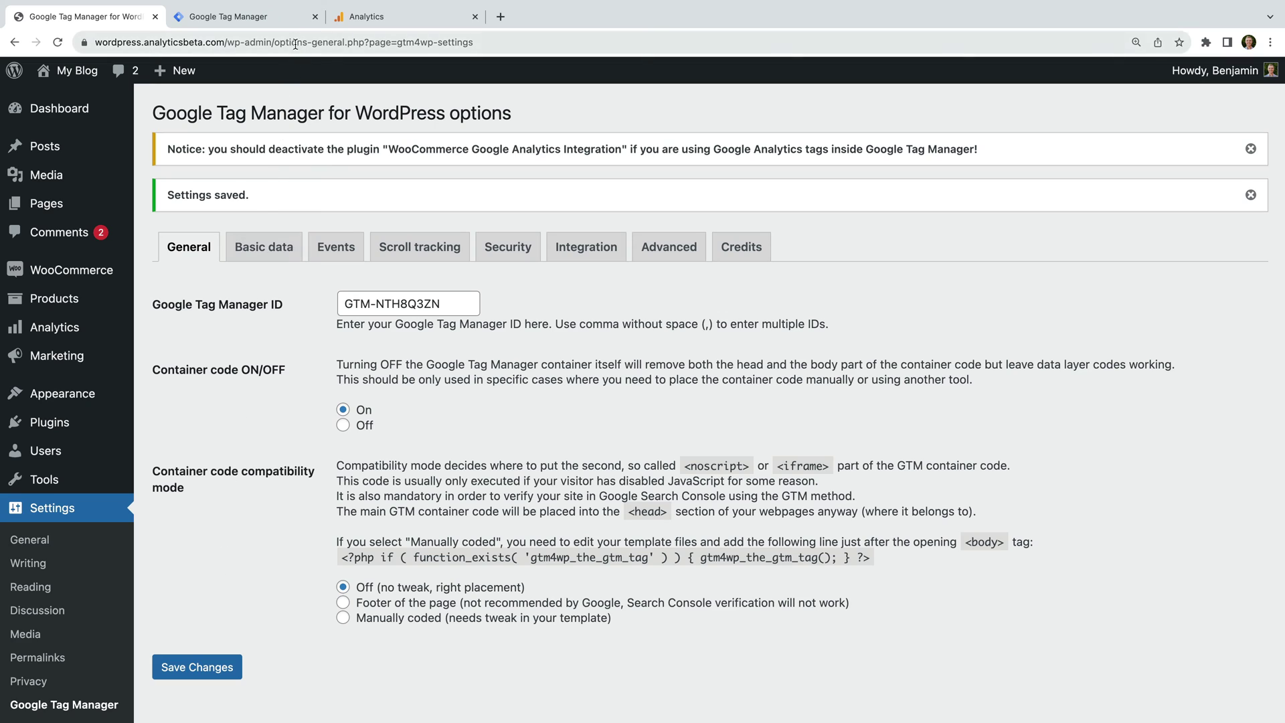
Step: Switch to Google Tag Manager, start a container import from the container's admin settings and choose the file GTM-GA4-Ecommerce.json
click(299, 22)
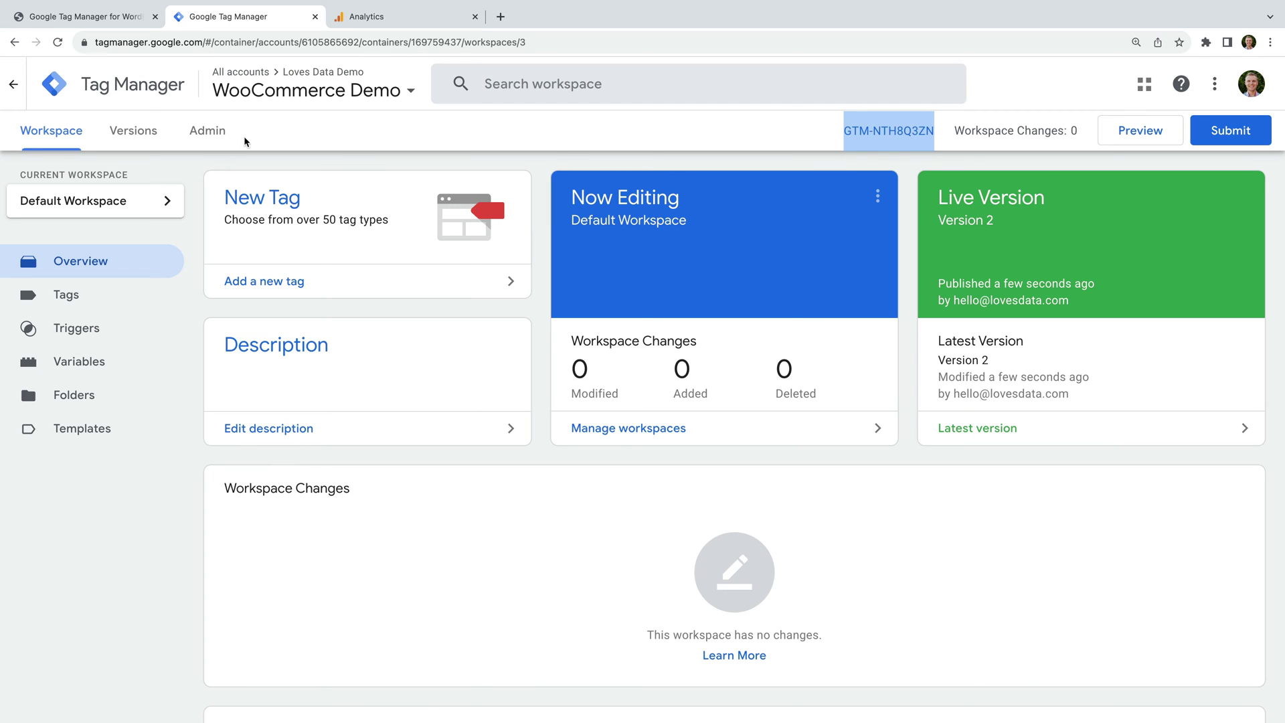
click(216, 139)
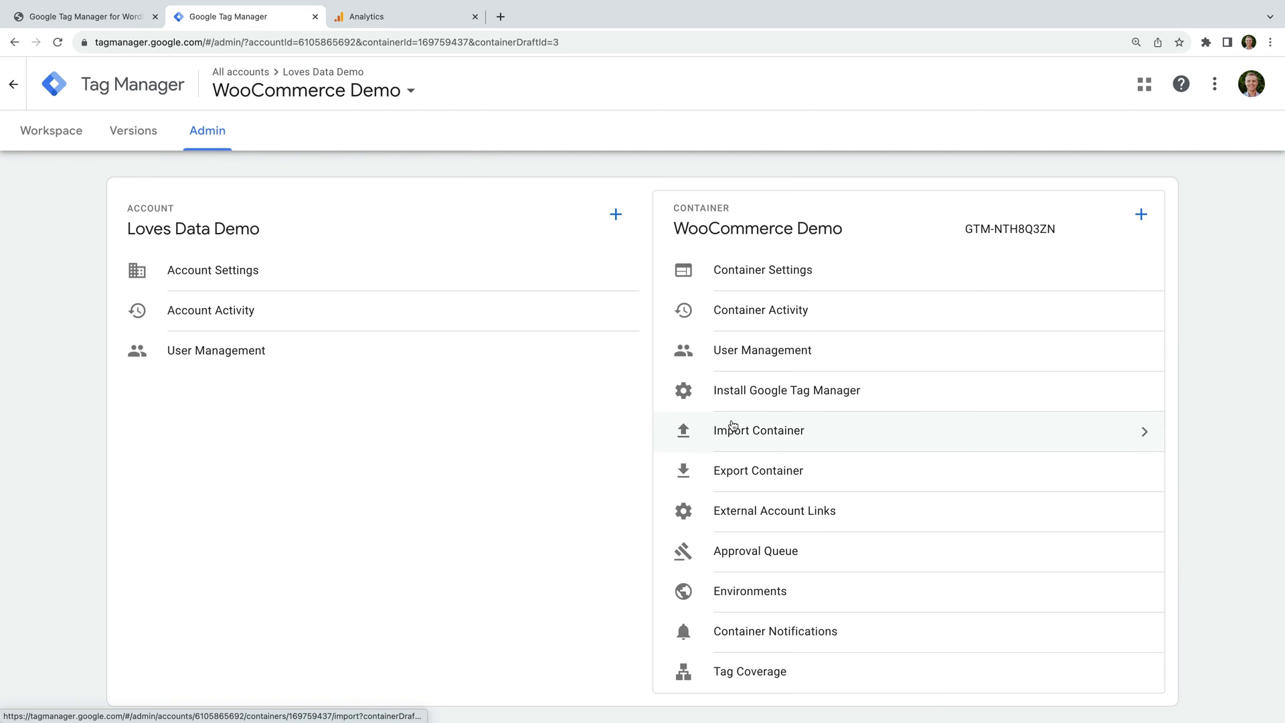
click(770, 436)
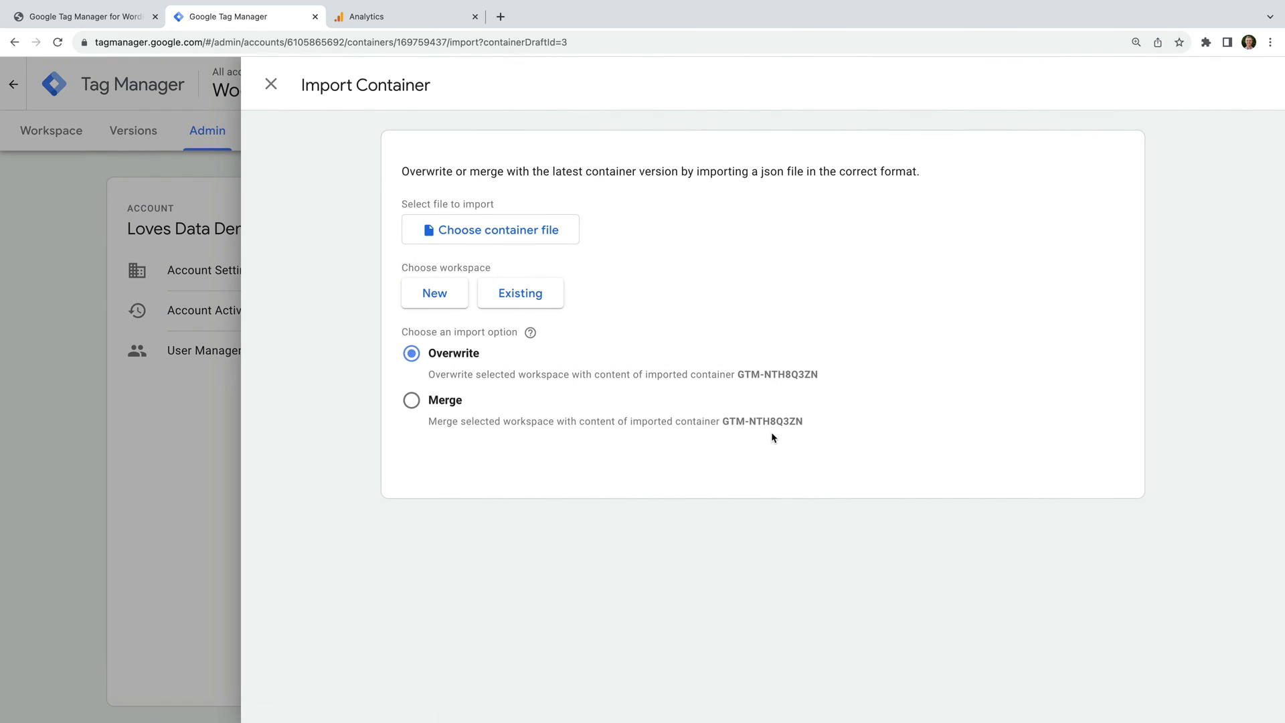
click(541, 231)
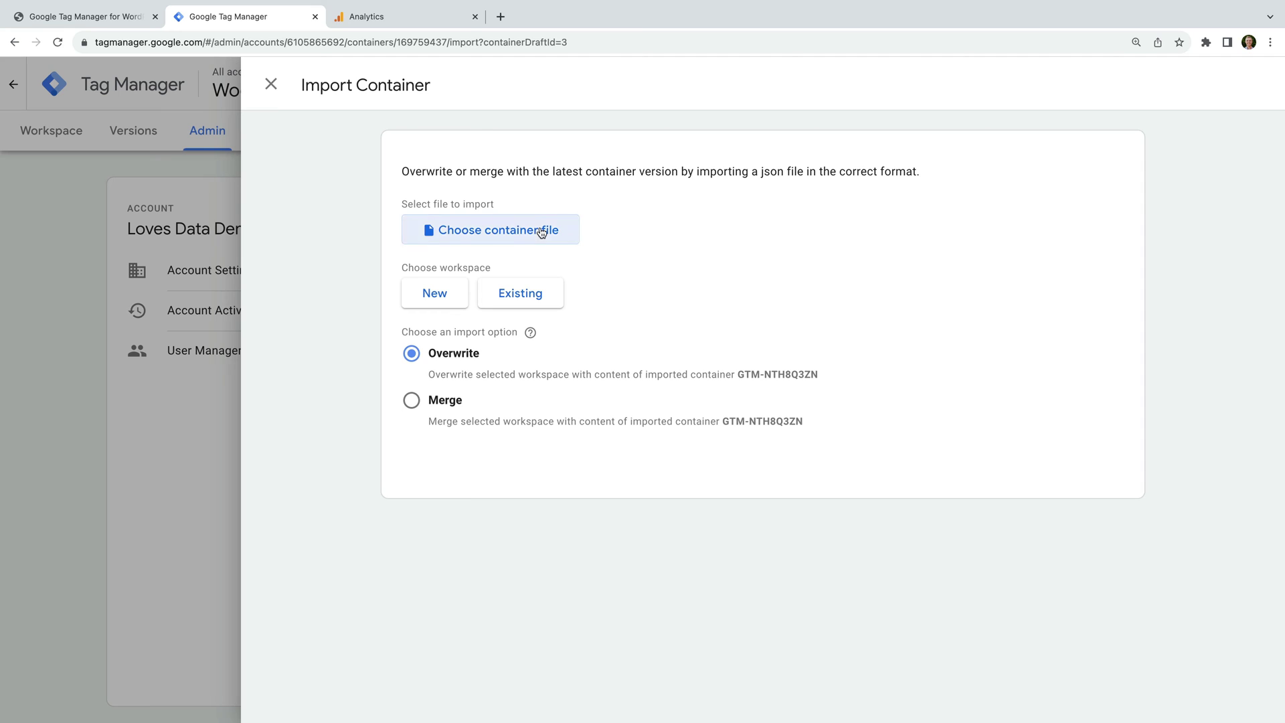
click(562, 283)
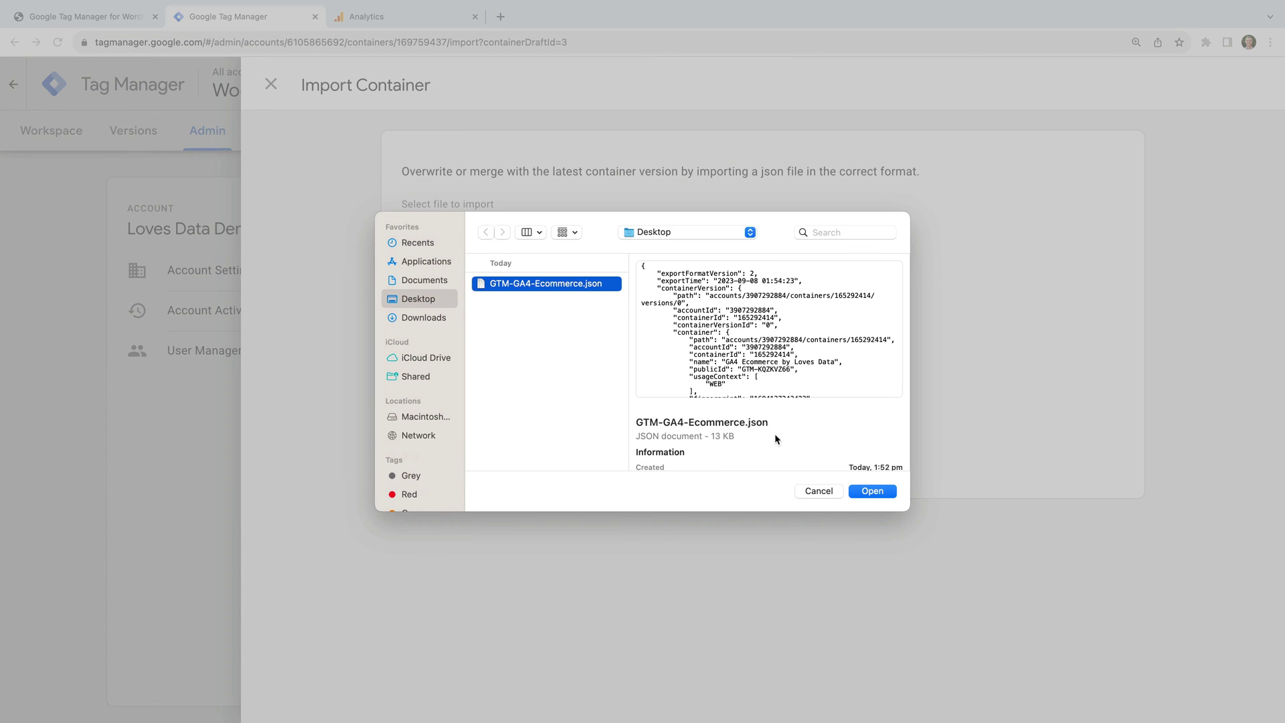
click(866, 491)
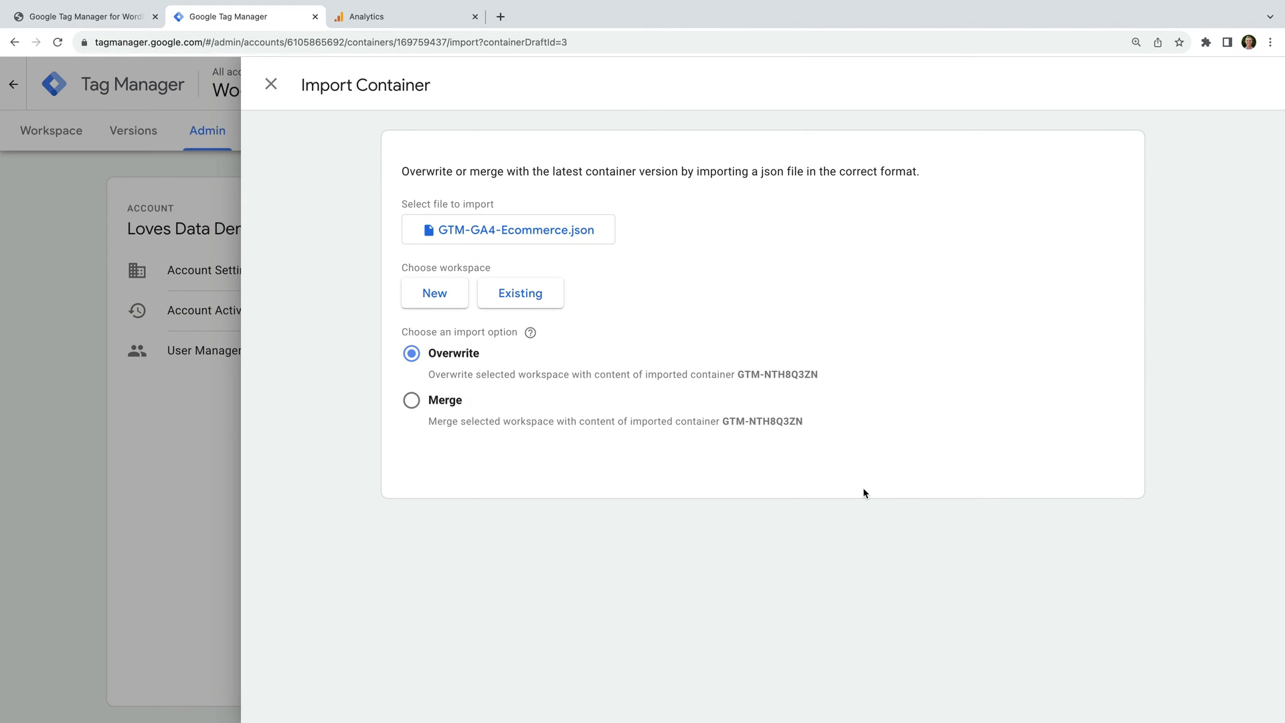
Step: Import the file into the existing Default Workspace using Merge with conflicting tags, triggers and variables overwritten, and confirm
click(529, 295)
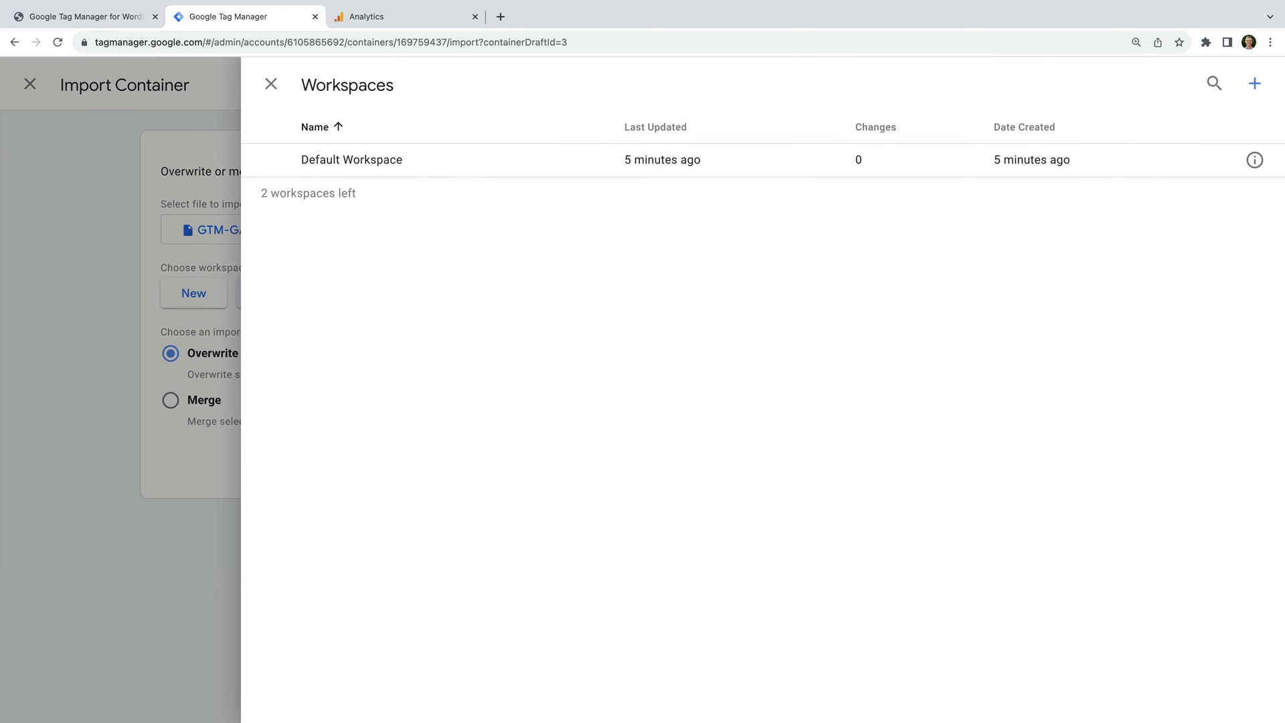
click(382, 164)
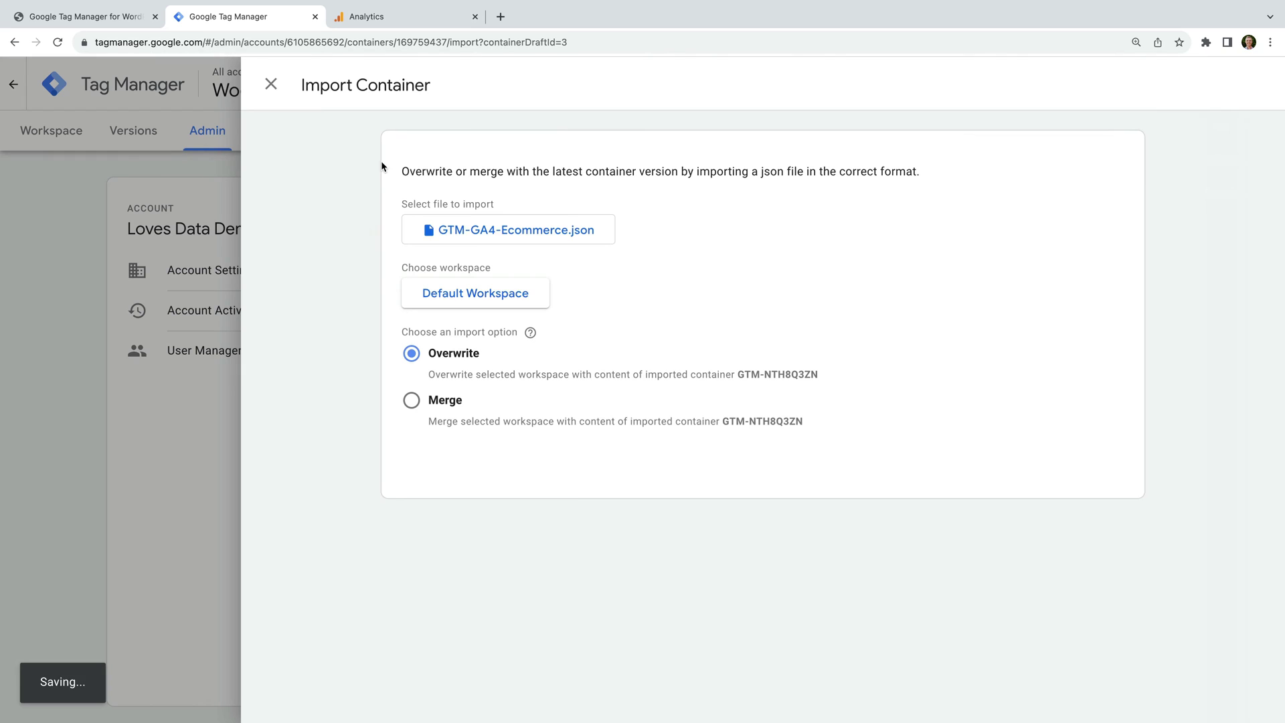
click(411, 401)
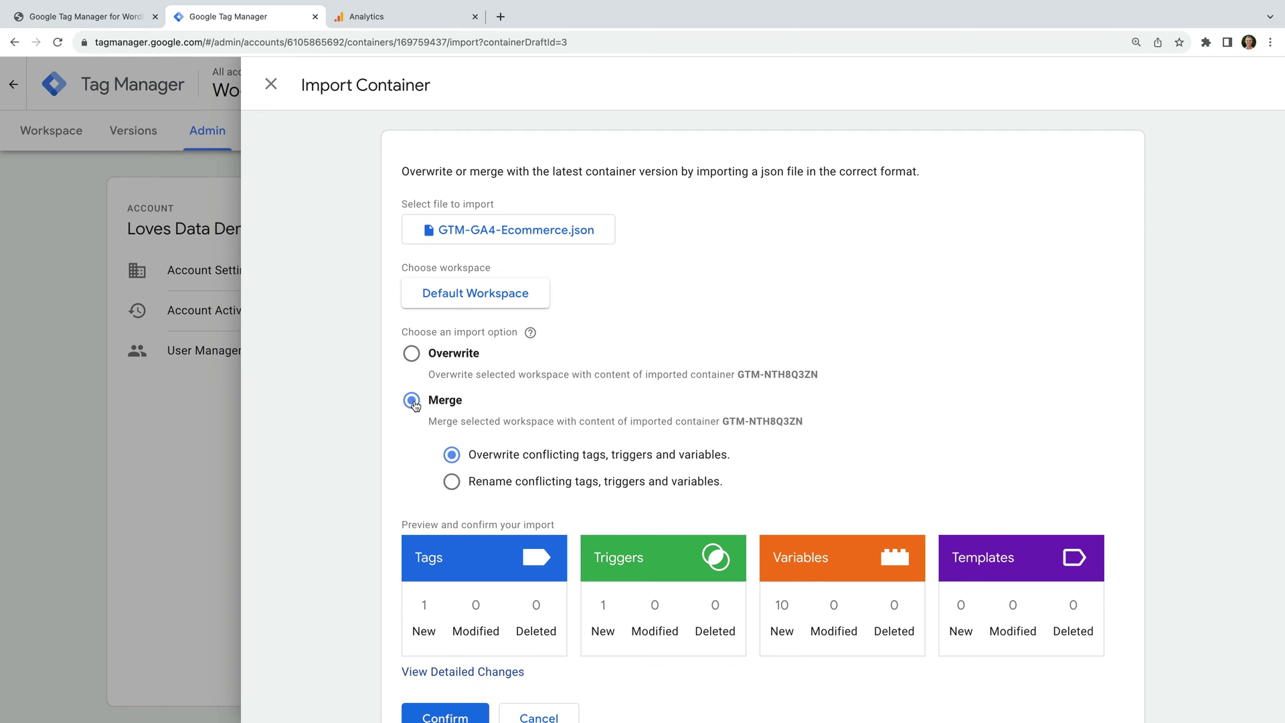
scroll(414, 405, down, 1)
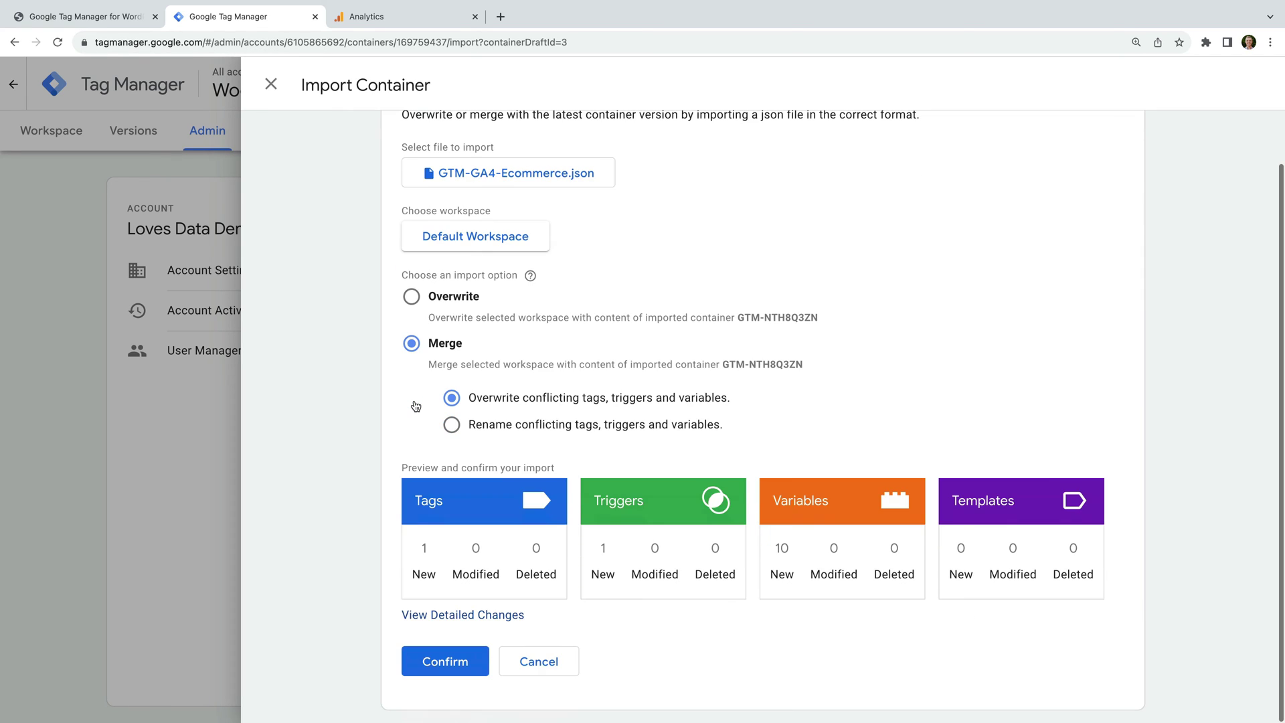
click(467, 659)
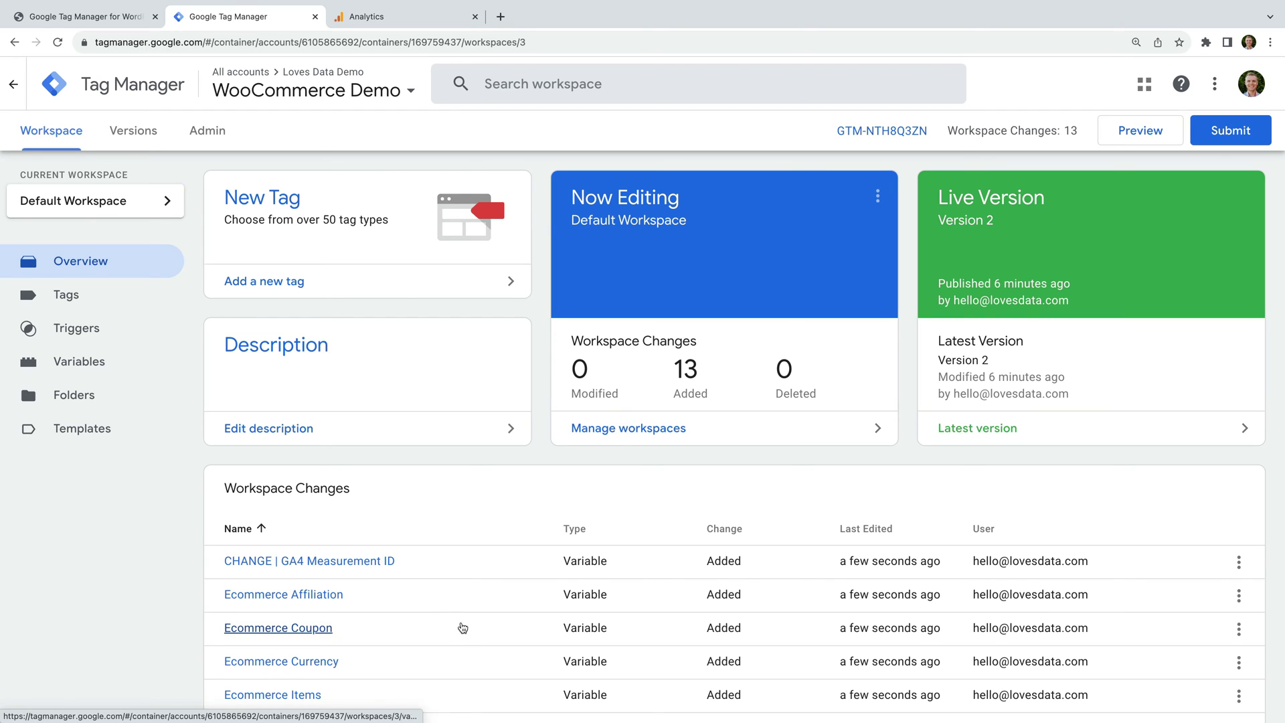
Step: Review the workspace's imported tags, triggers and user-defined variables
click(130, 302)
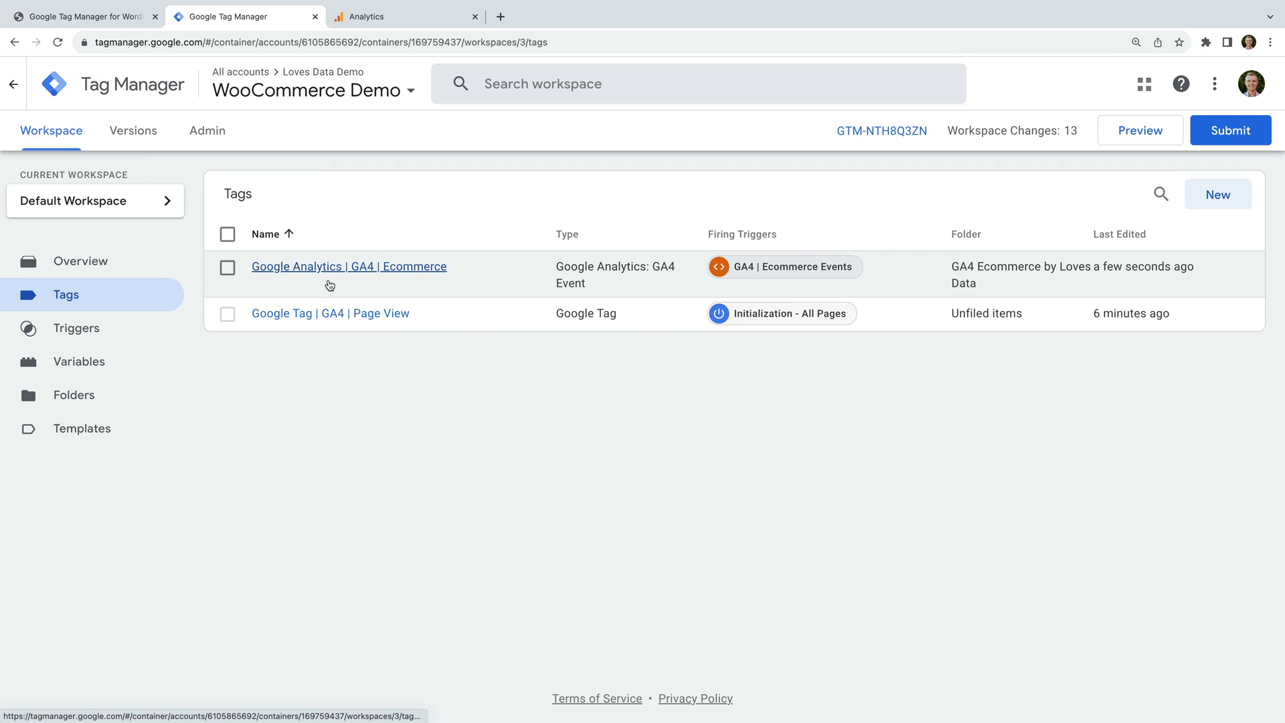
click(140, 326)
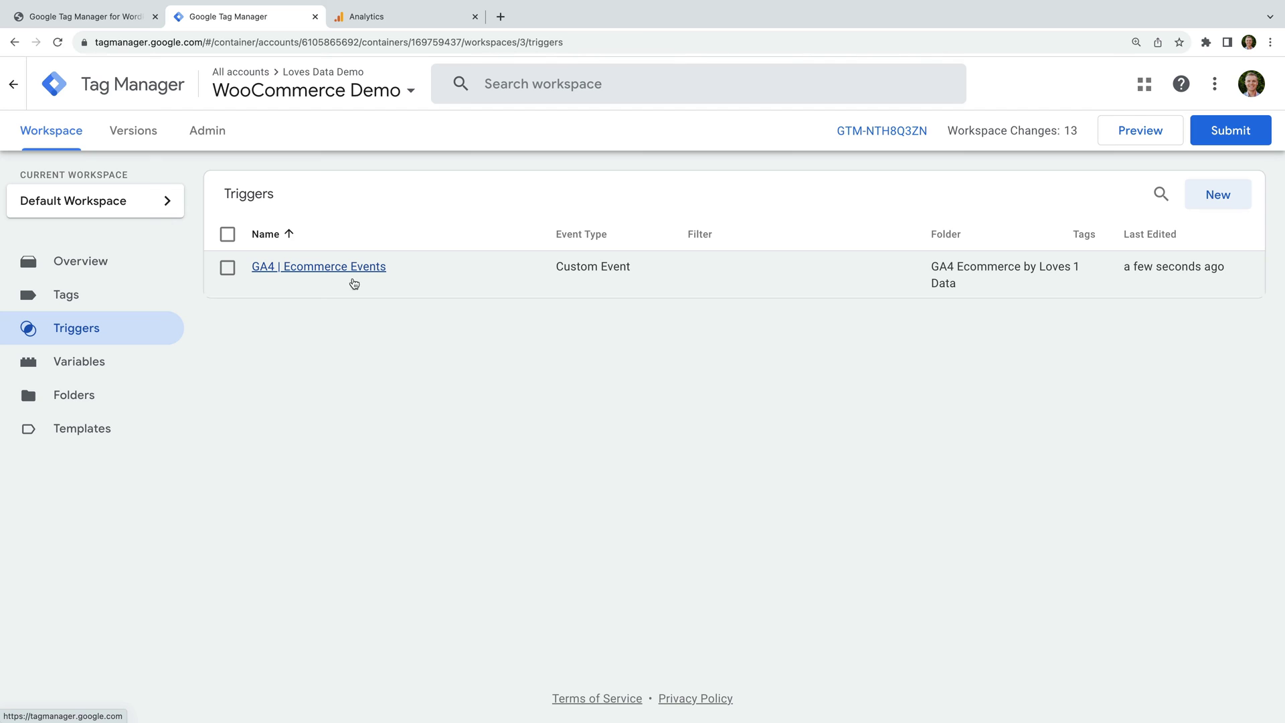
click(150, 368)
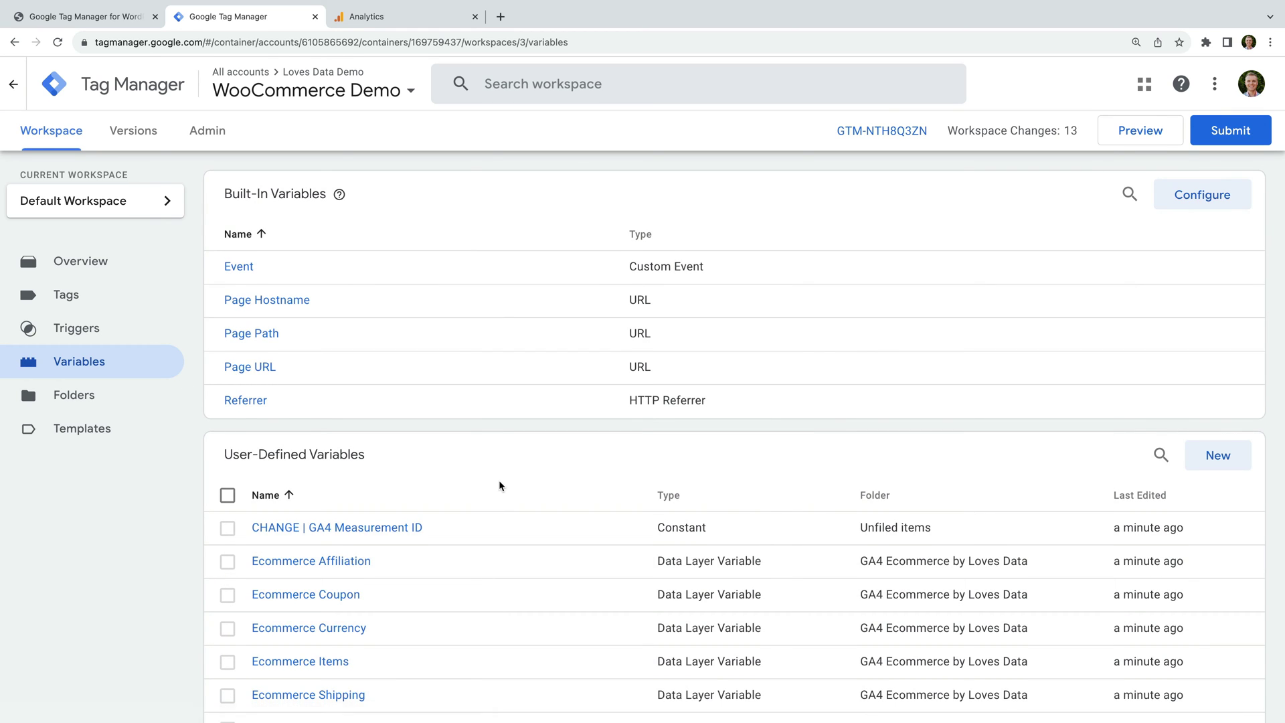
scroll(499, 480, down, 2)
scroll(502, 486, down, 1)
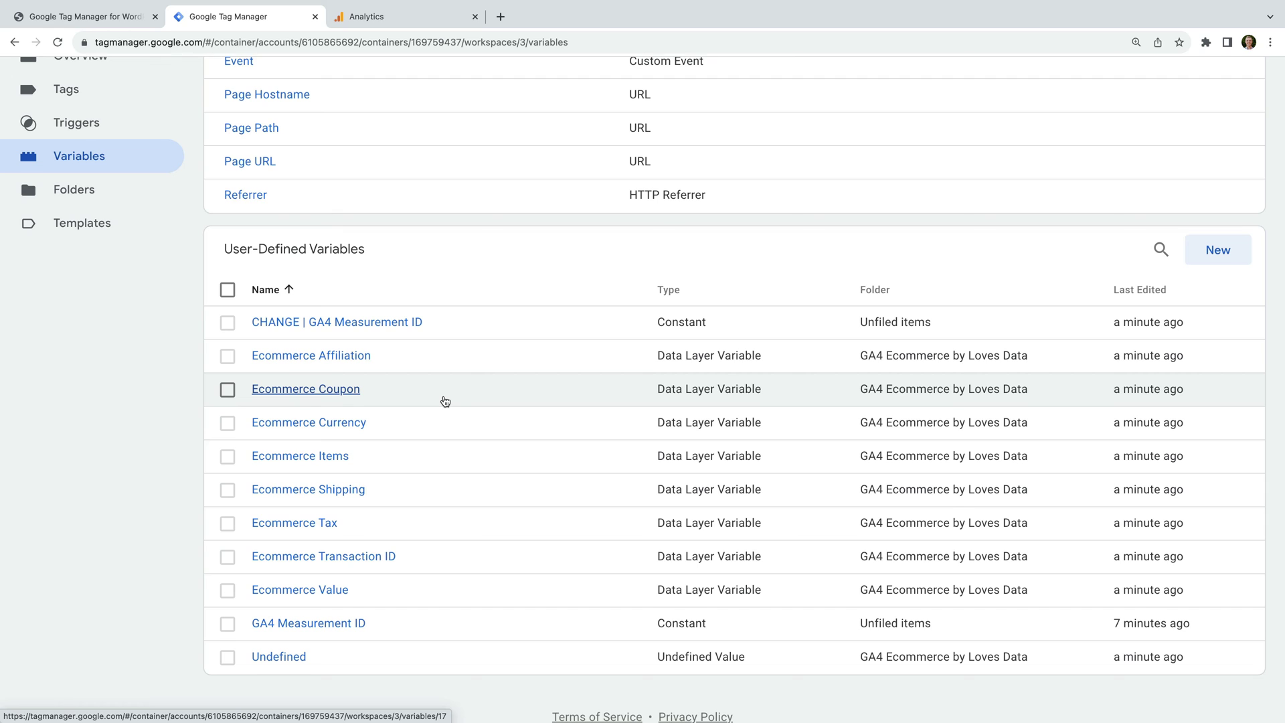
scroll(445, 401, up, 3)
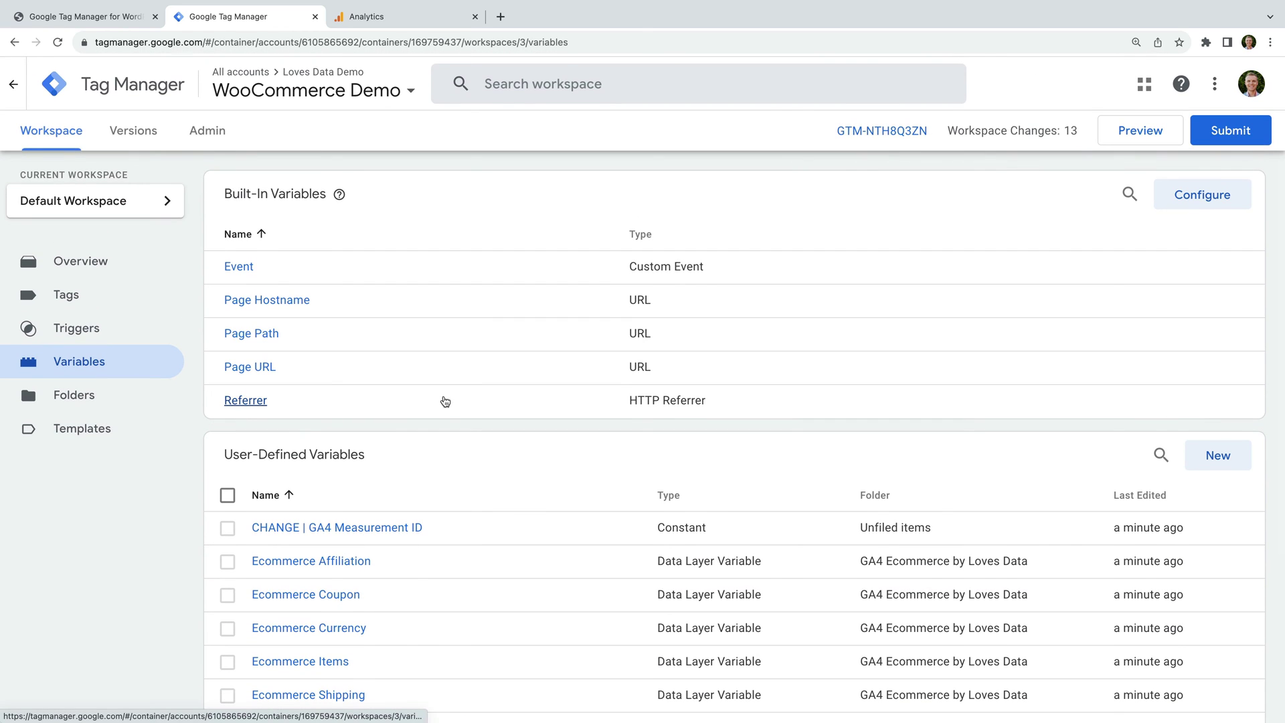
Step: Set the Google Analytics | GA4 | Ecommerce tag's Measurement ID to the {{GA4 Measurement ID}} variable and save the tag
click(148, 309)
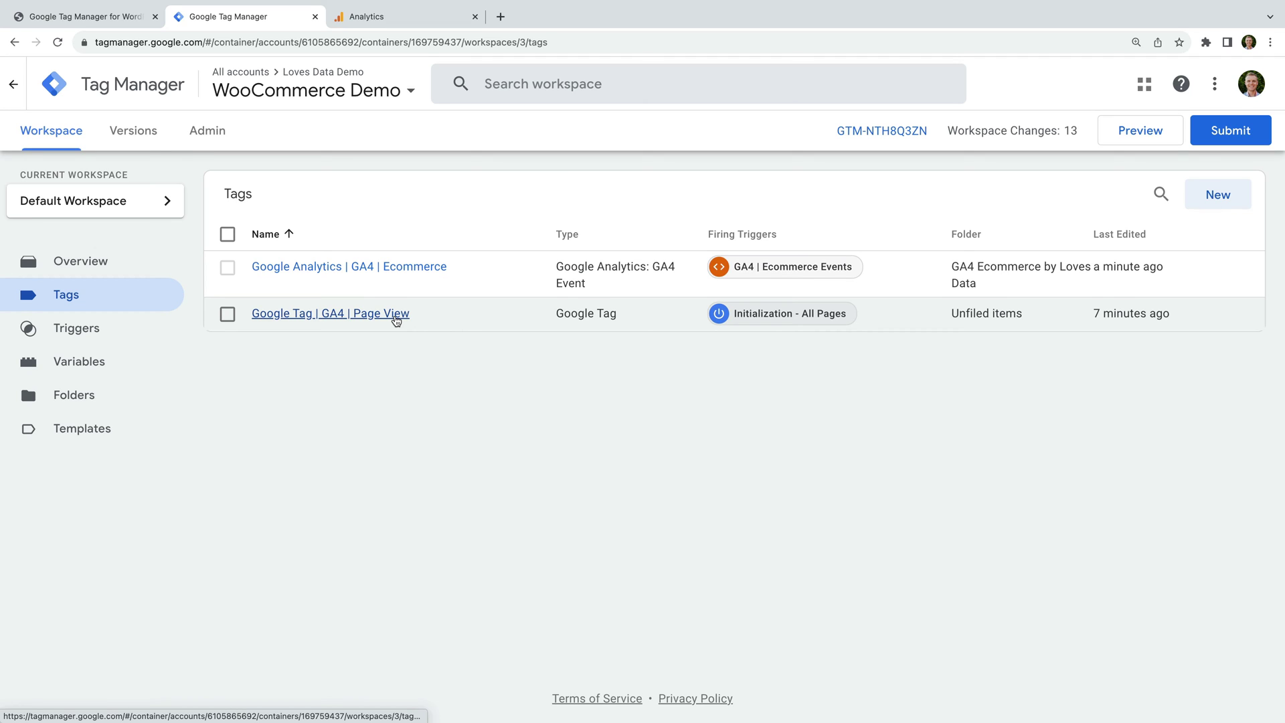
click(410, 268)
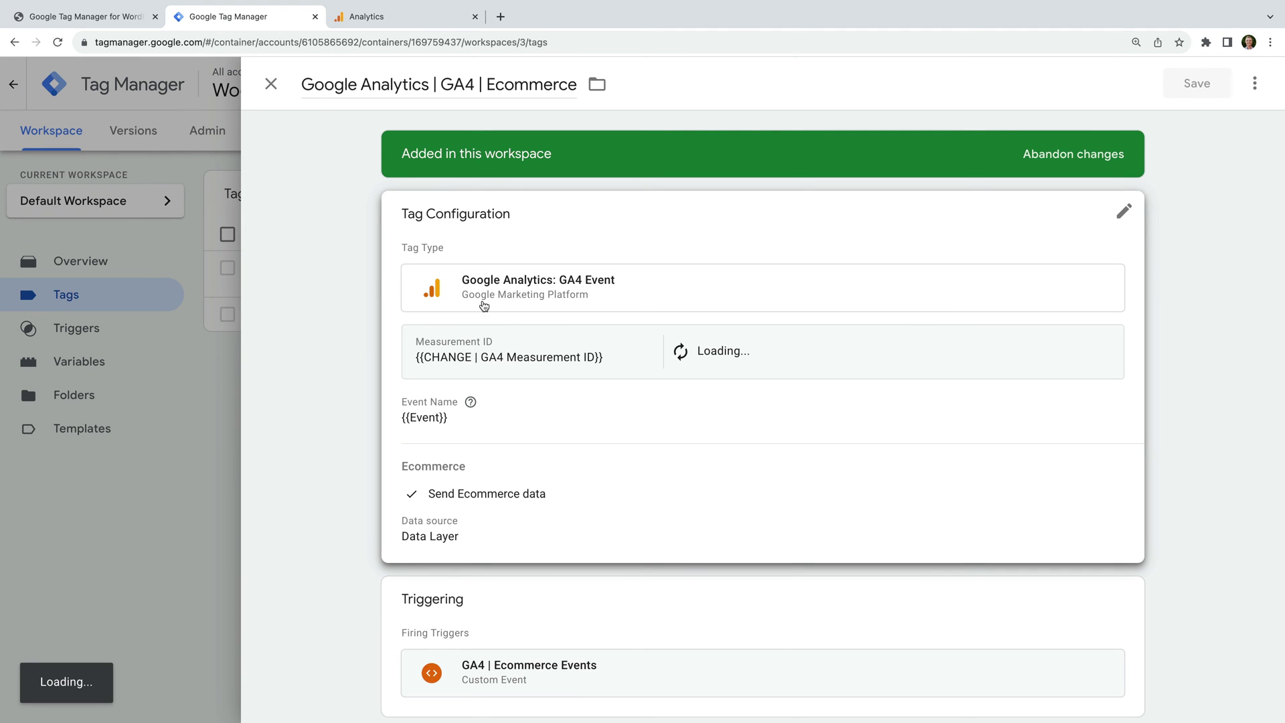
click(614, 253)
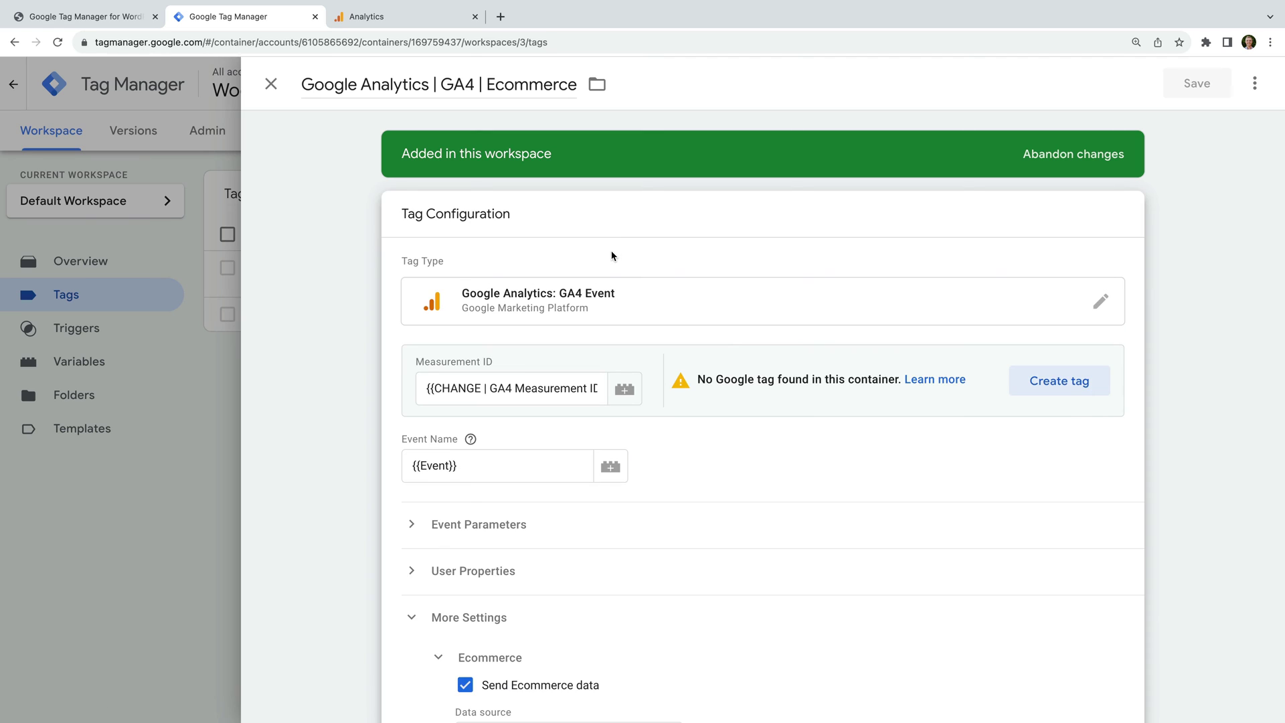
click(545, 389)
triple_click(545, 388)
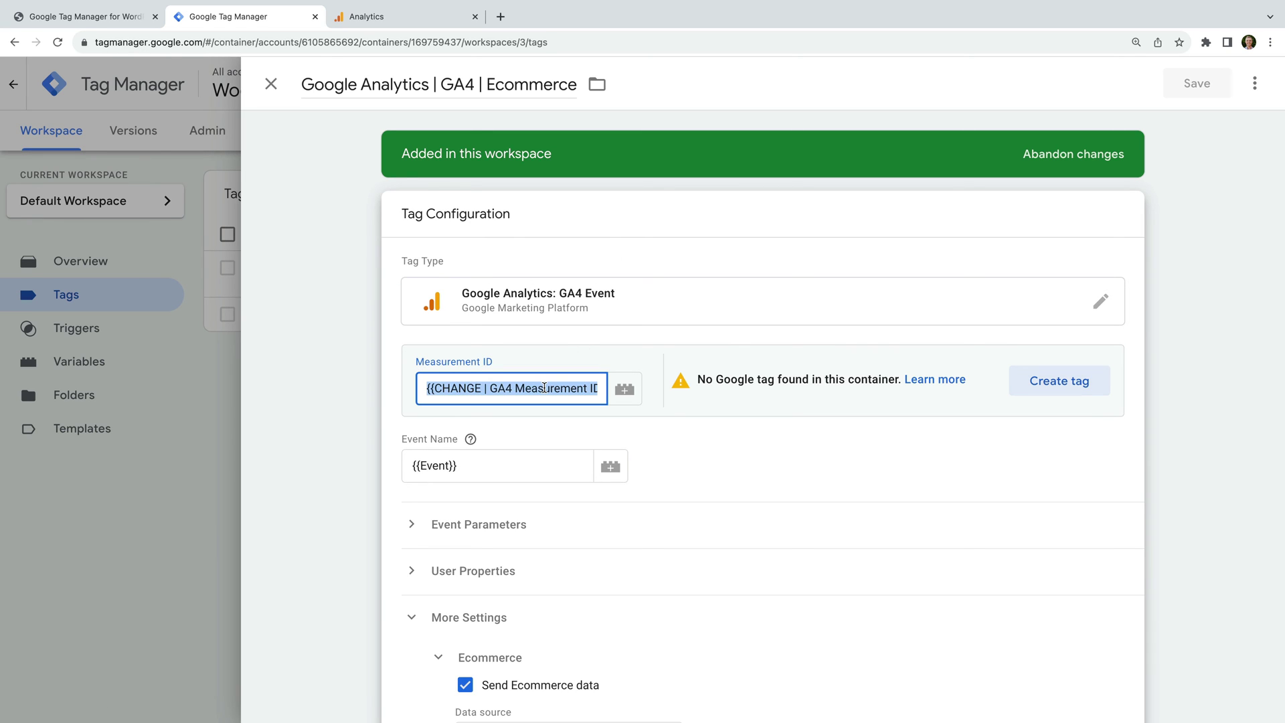
key(BackSpace)
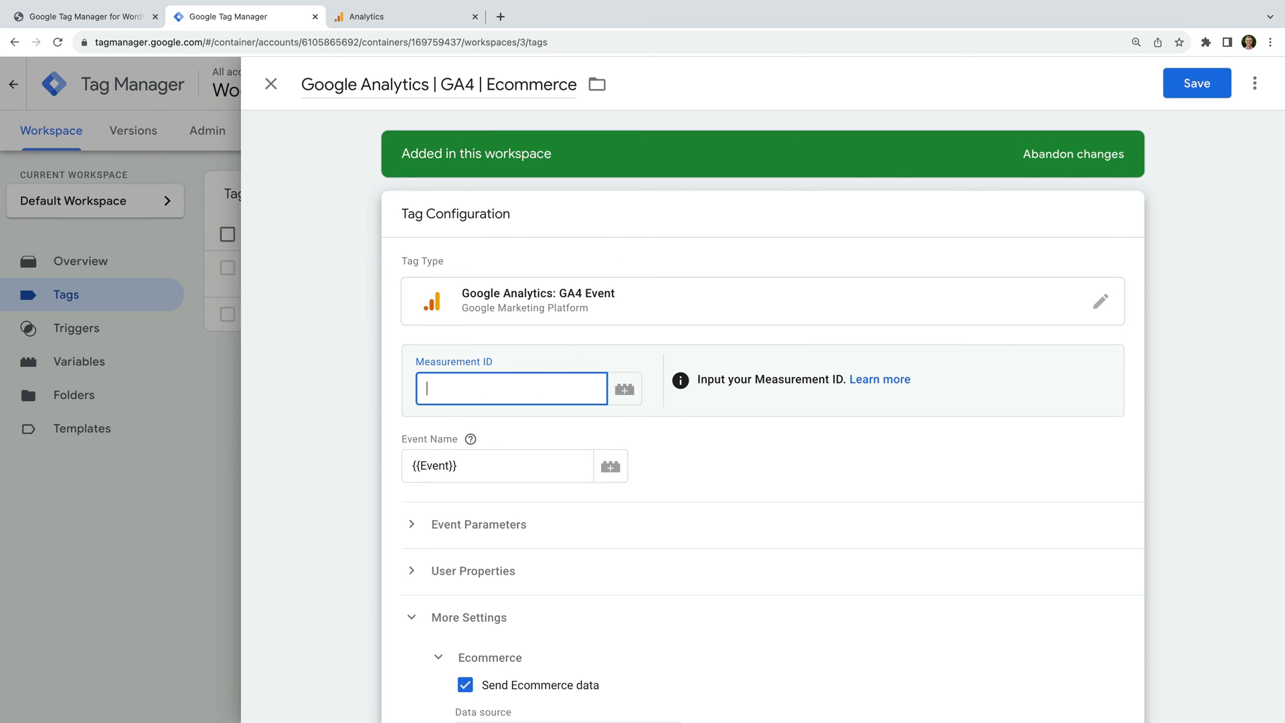
click(622, 390)
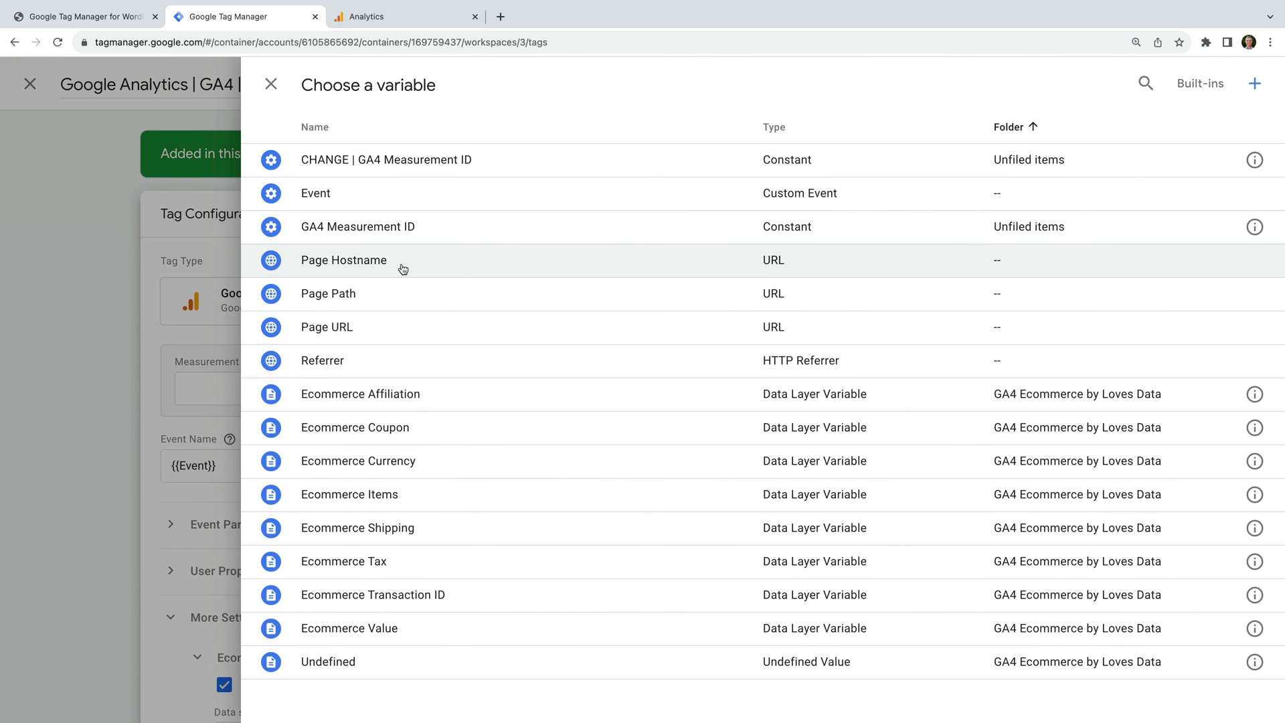
click(345, 231)
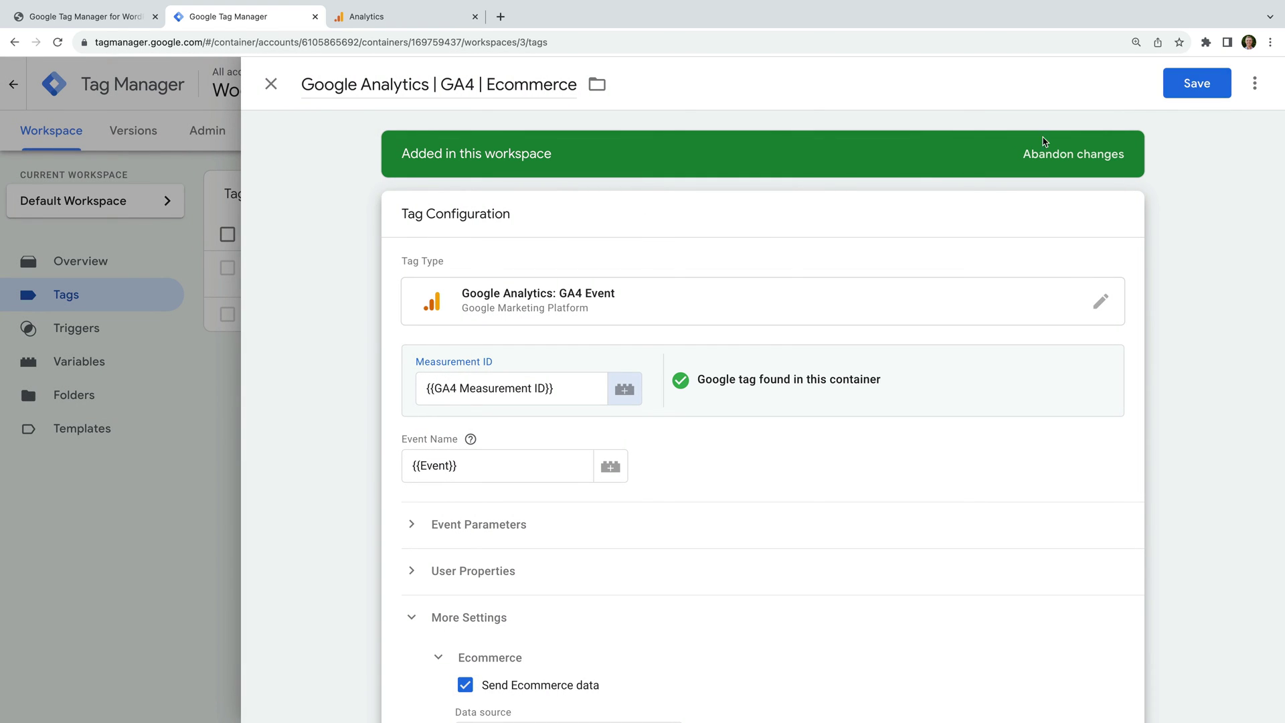
click(1207, 86)
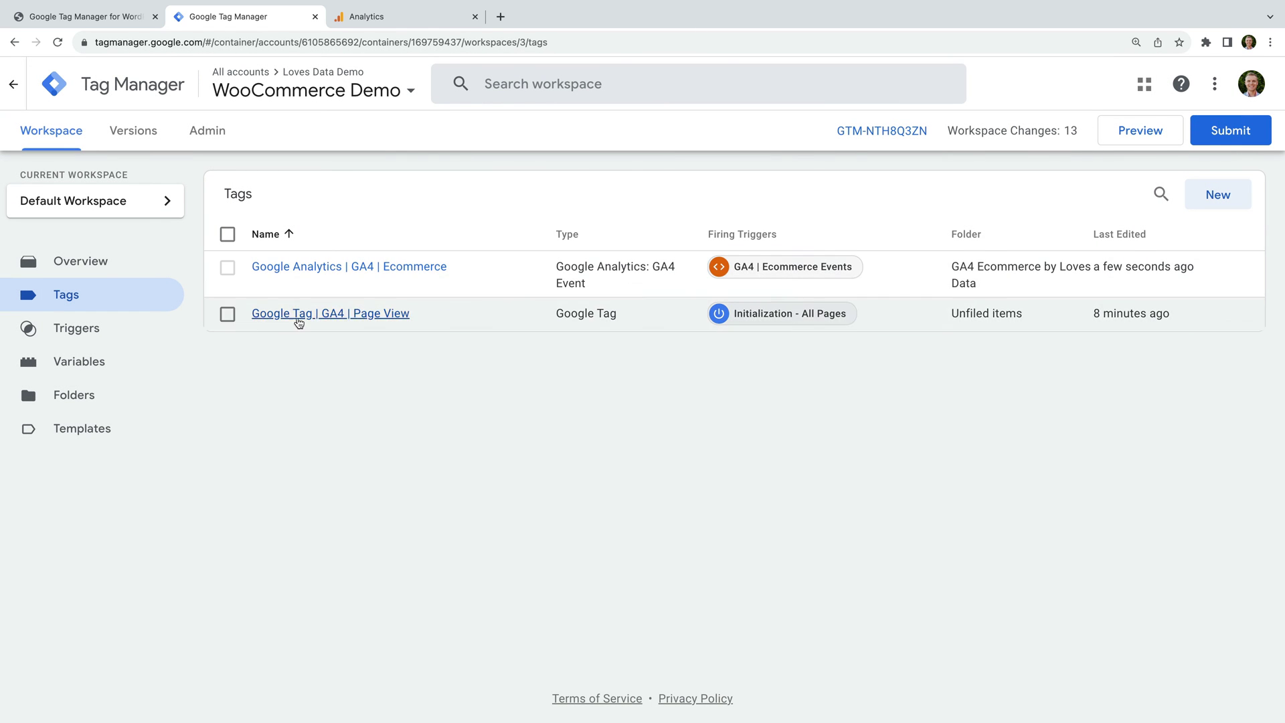
Step: Select the imported CHANGE | GA4 Measurement ID constant among the workspace's user-defined variables
click(134, 366)
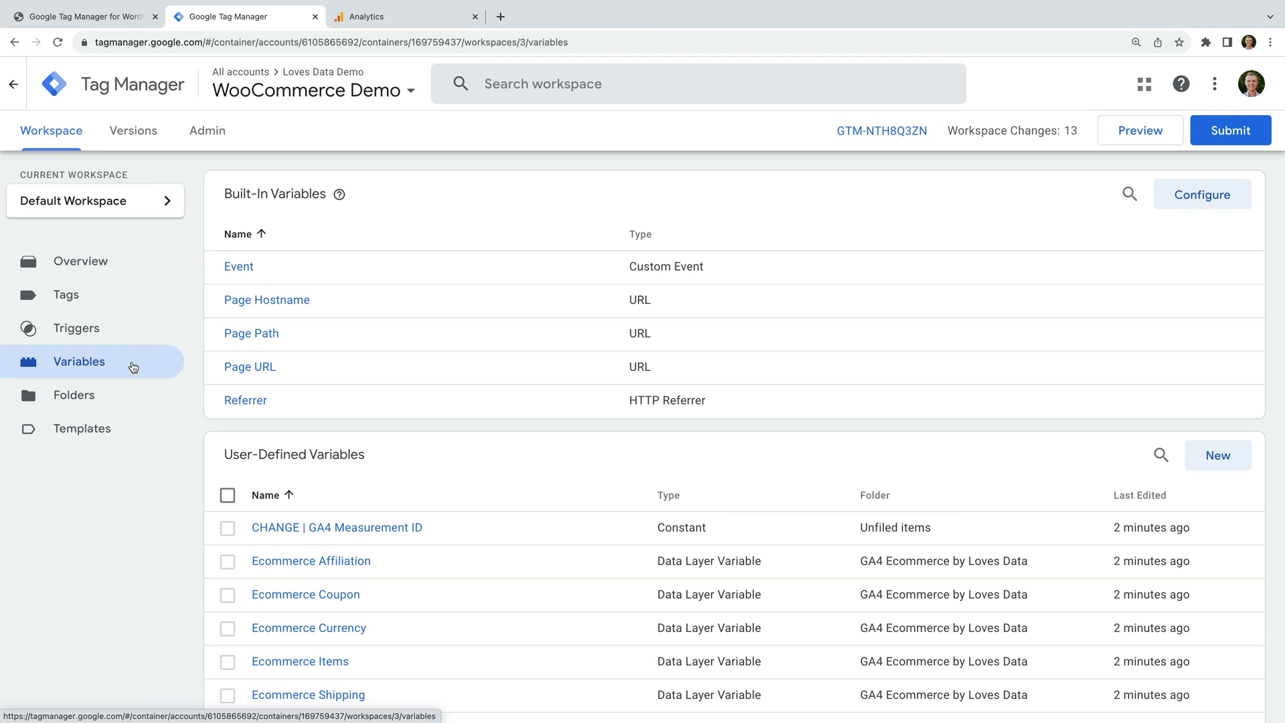
click(227, 528)
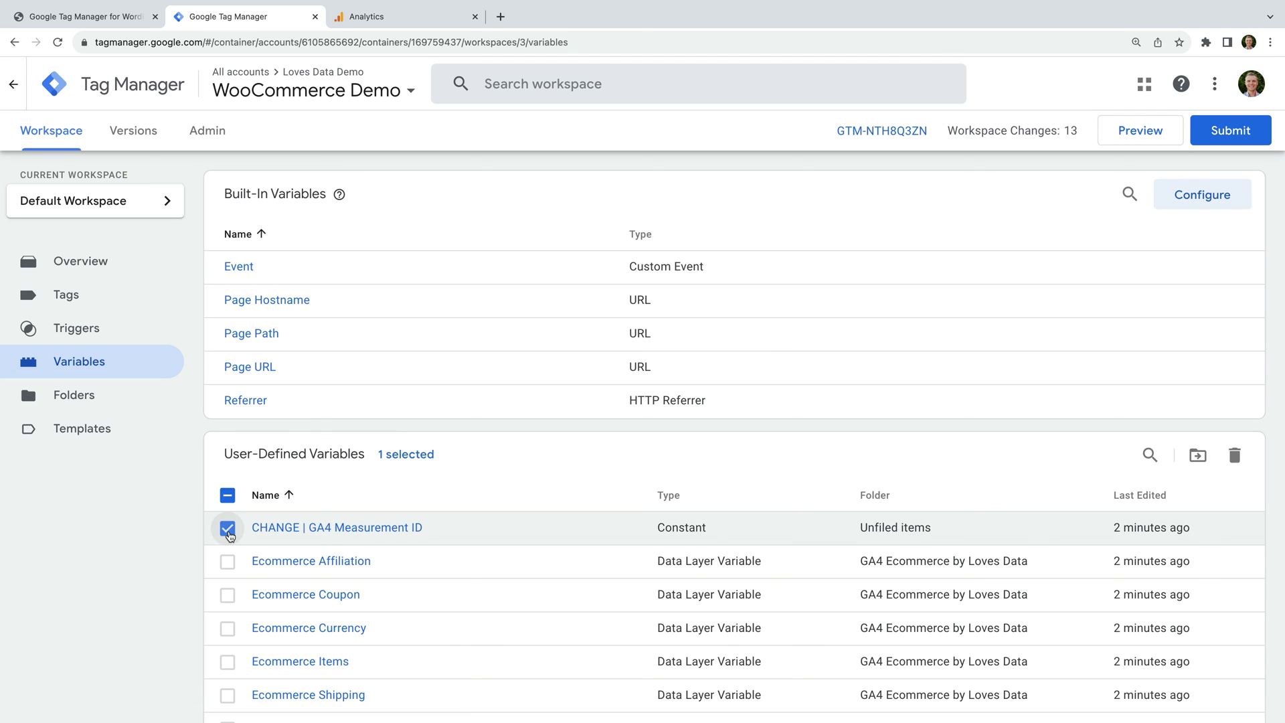
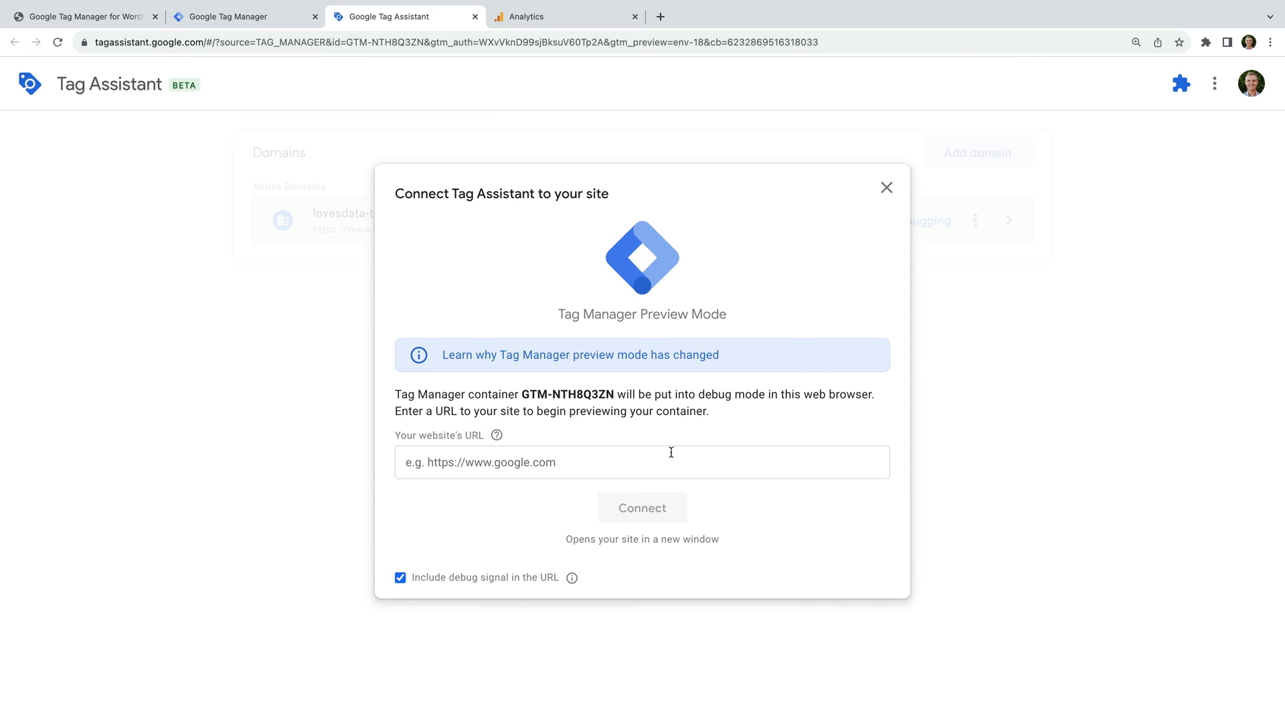
click(653, 466)
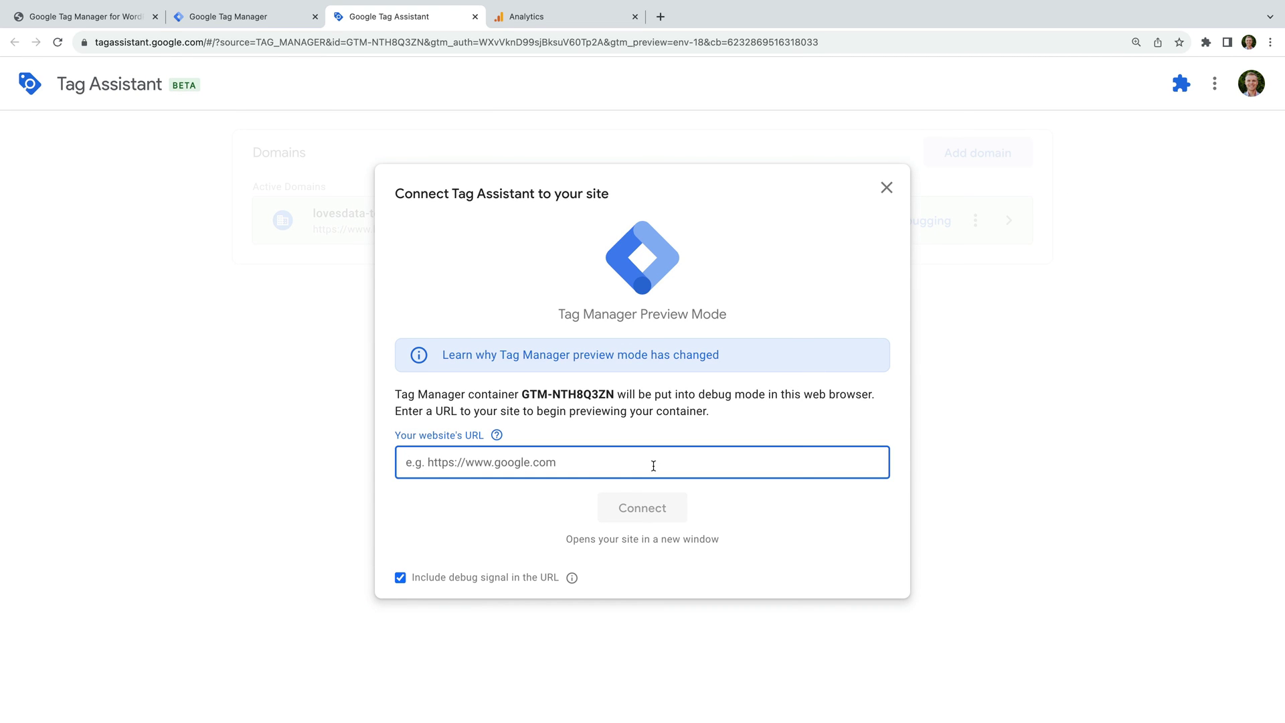
text(https://wordpress.analyticsbeta.com/shop/)
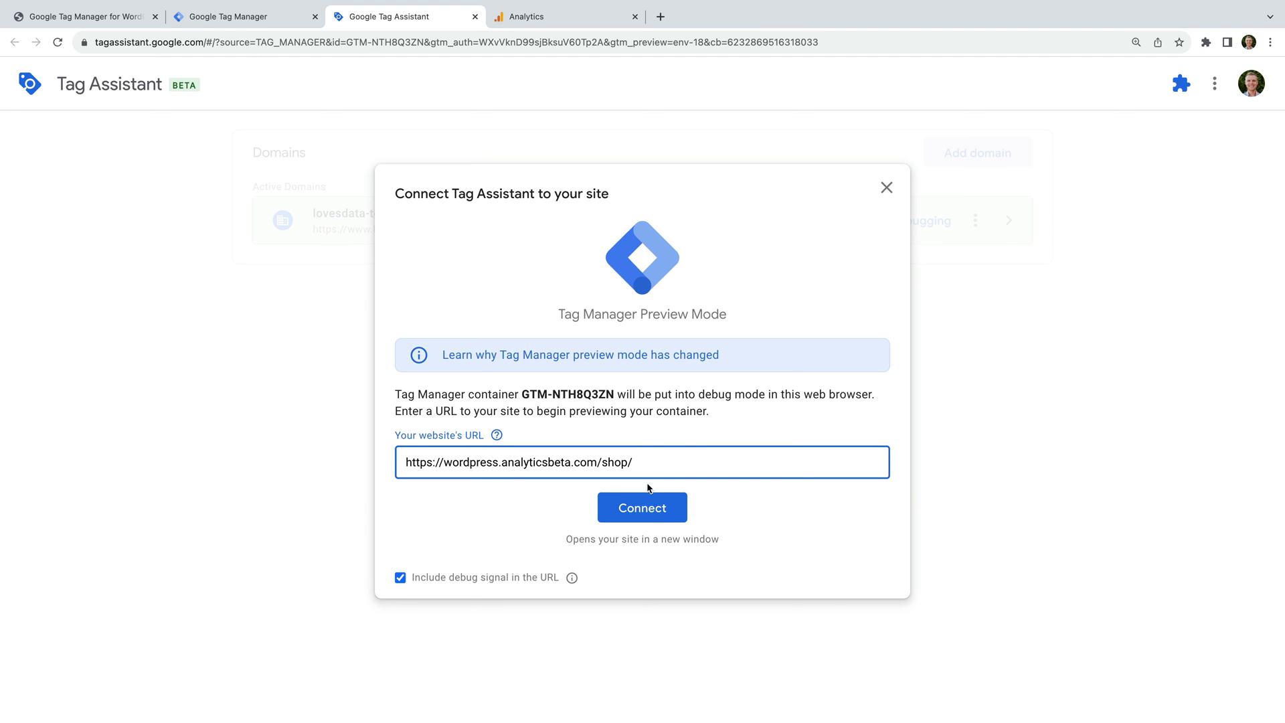
click(644, 512)
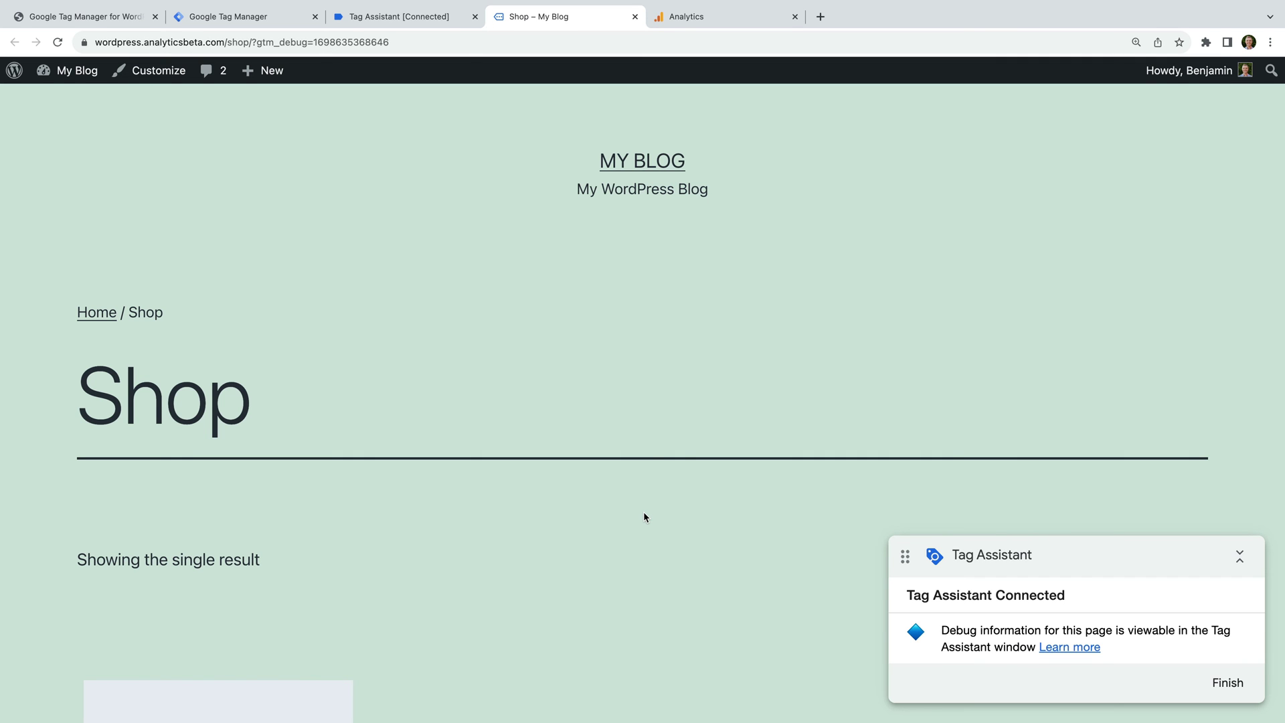
Step: Open the Loves Data T-Shirt product in the shop and add one to the cart
scroll(644, 516, down, 5)
scroll(644, 514, down, 2)
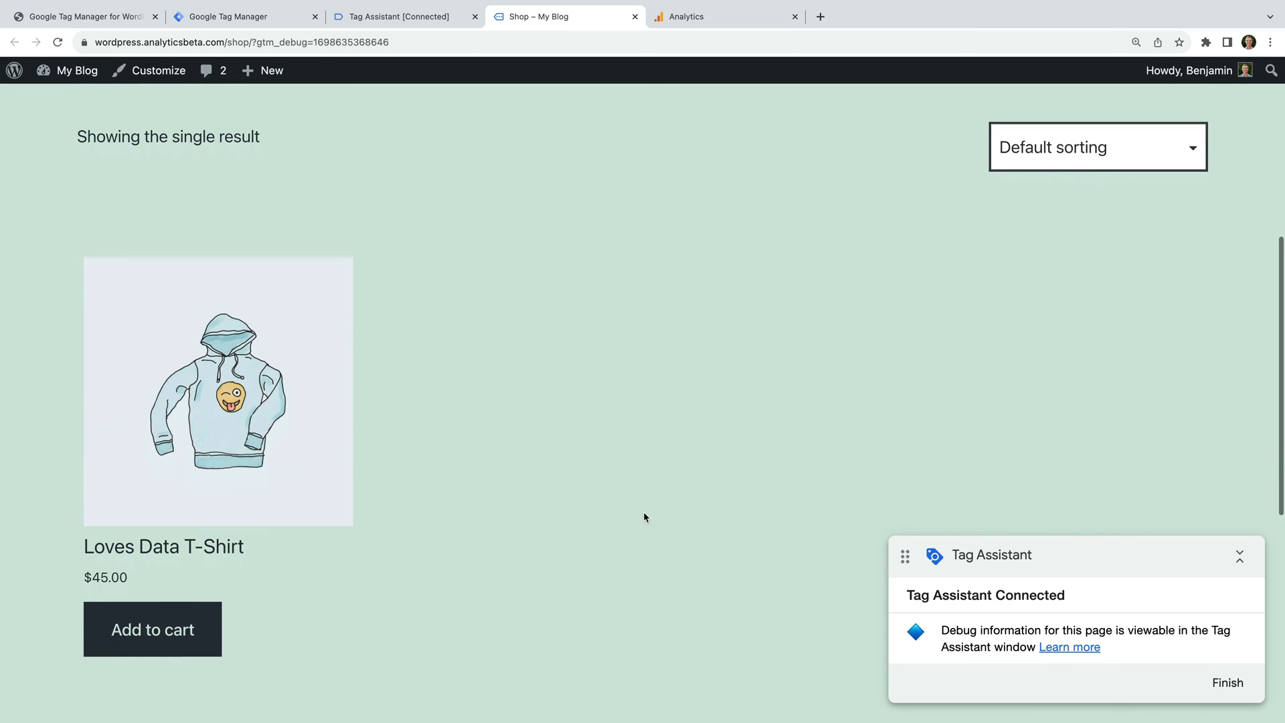
click(268, 416)
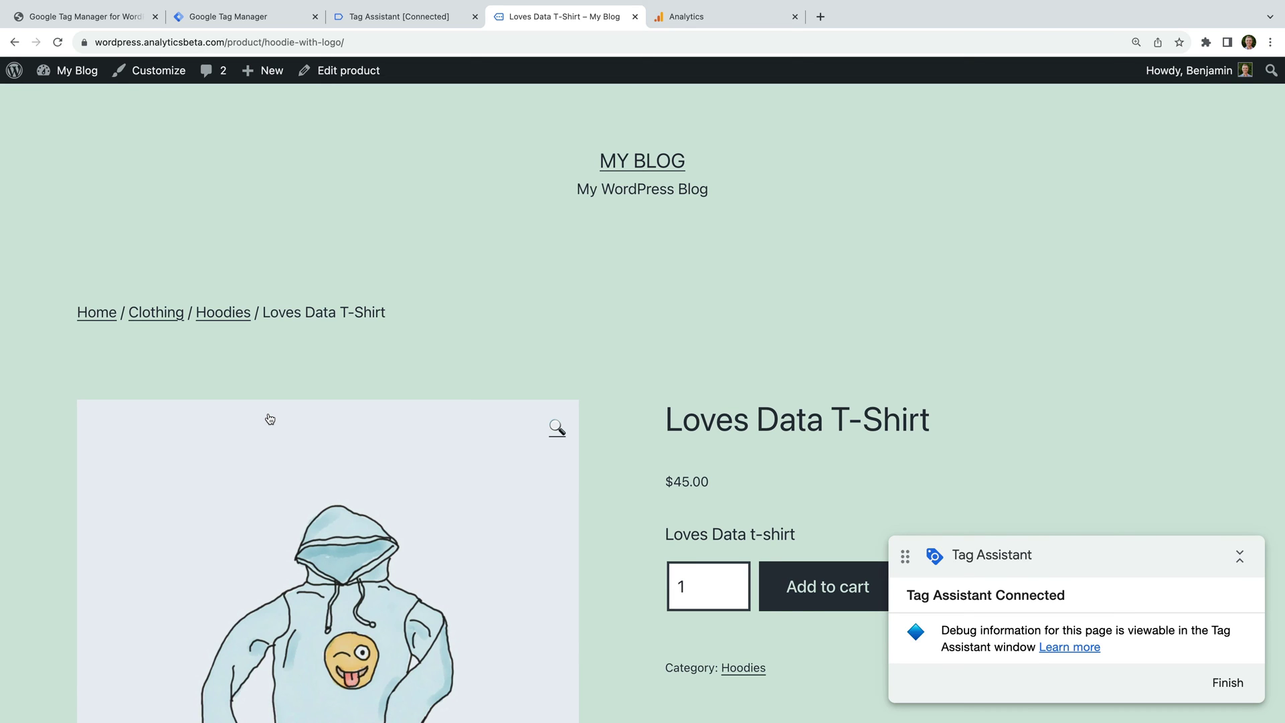
click(832, 588)
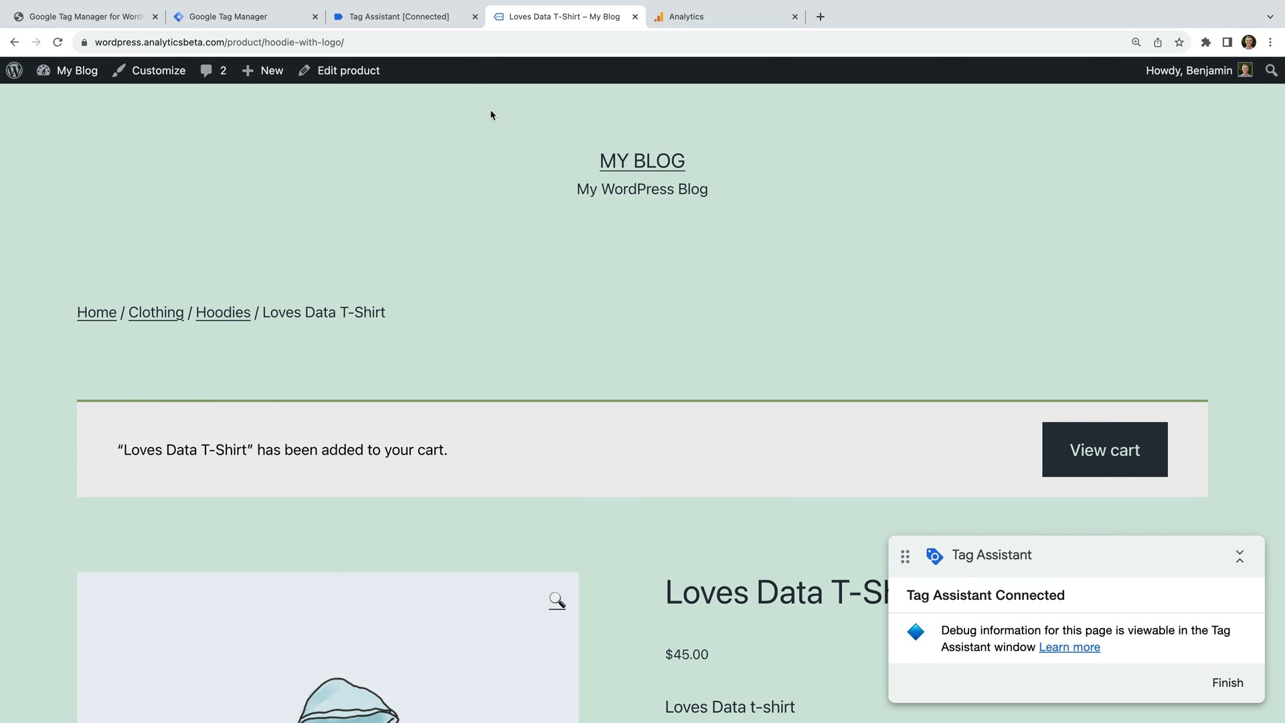
Step: Switch to Tag Assistant, dismiss the connection notice and review the hits sent by the GA4 Google tag
click(430, 16)
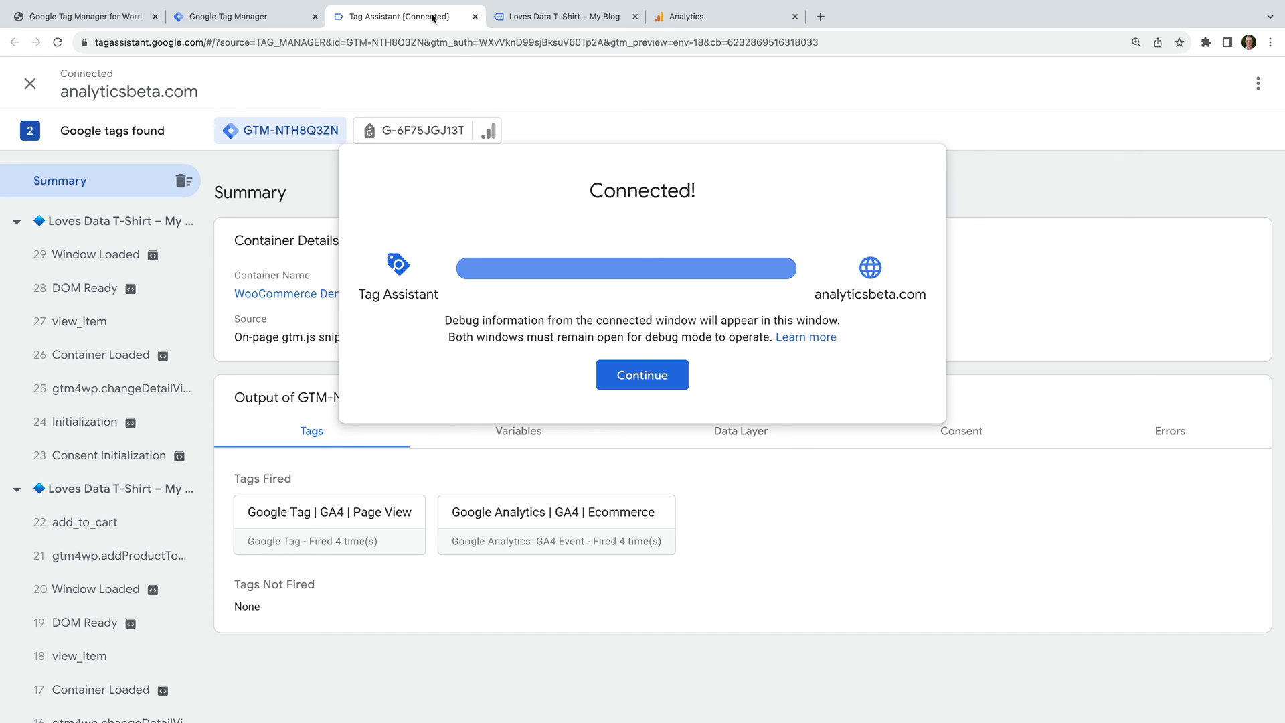
click(661, 377)
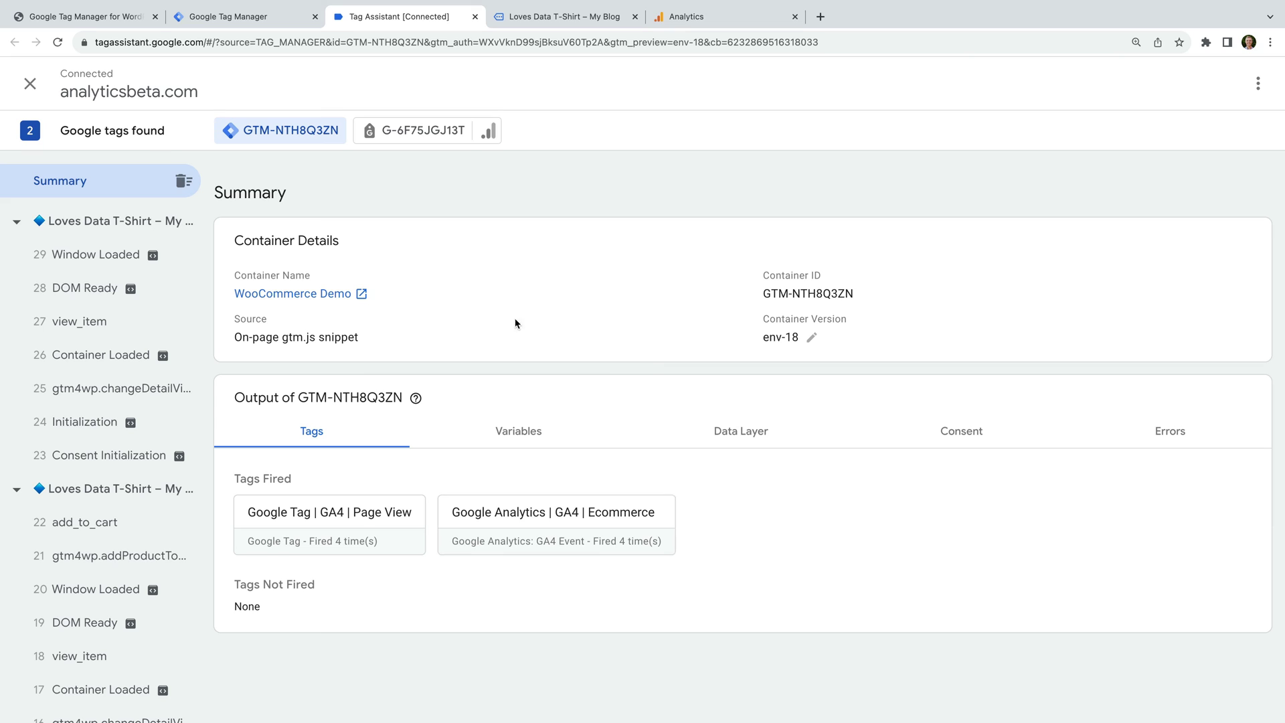
click(426, 134)
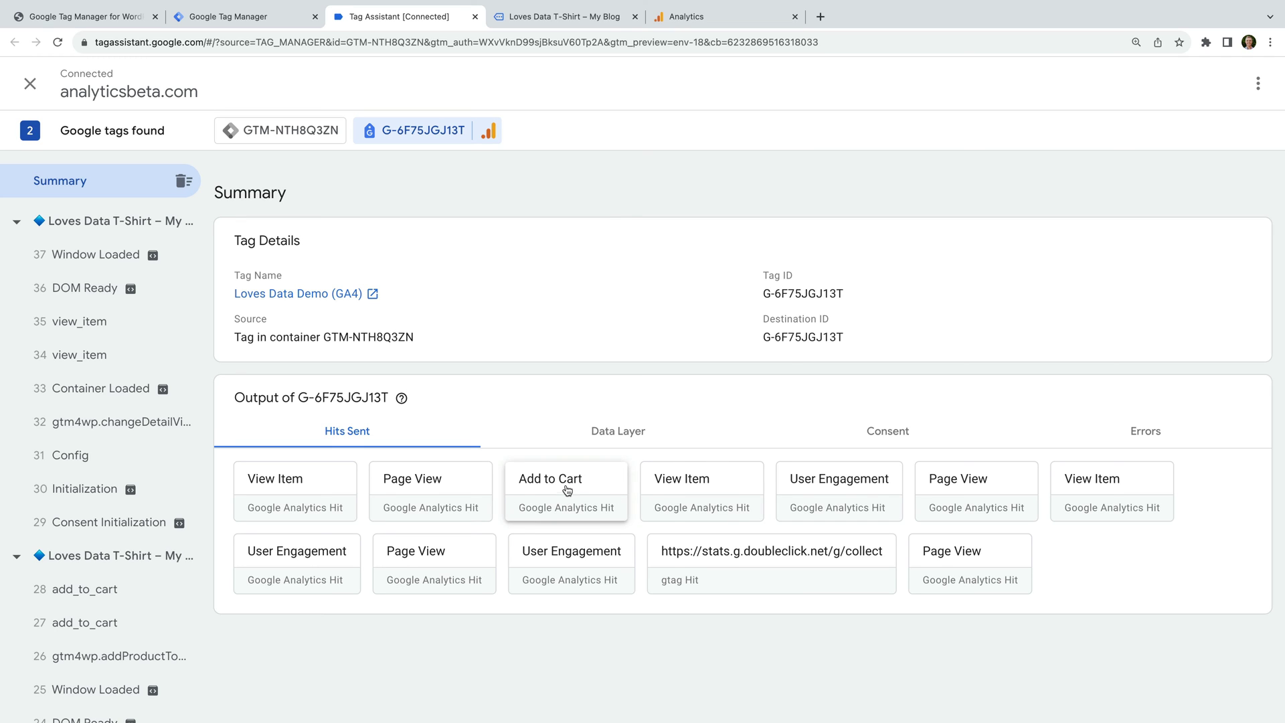
Step: Return to the store's product page, view the cart and proceed to checkout
click(556, 22)
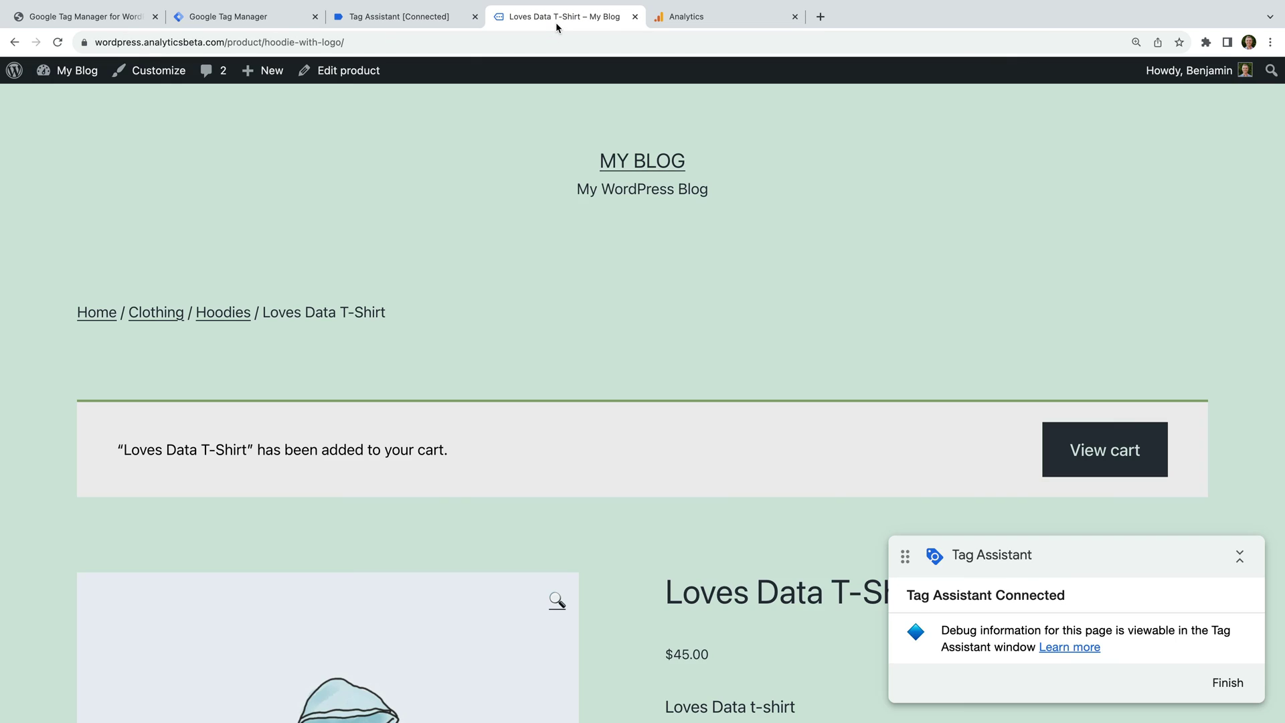
click(1096, 441)
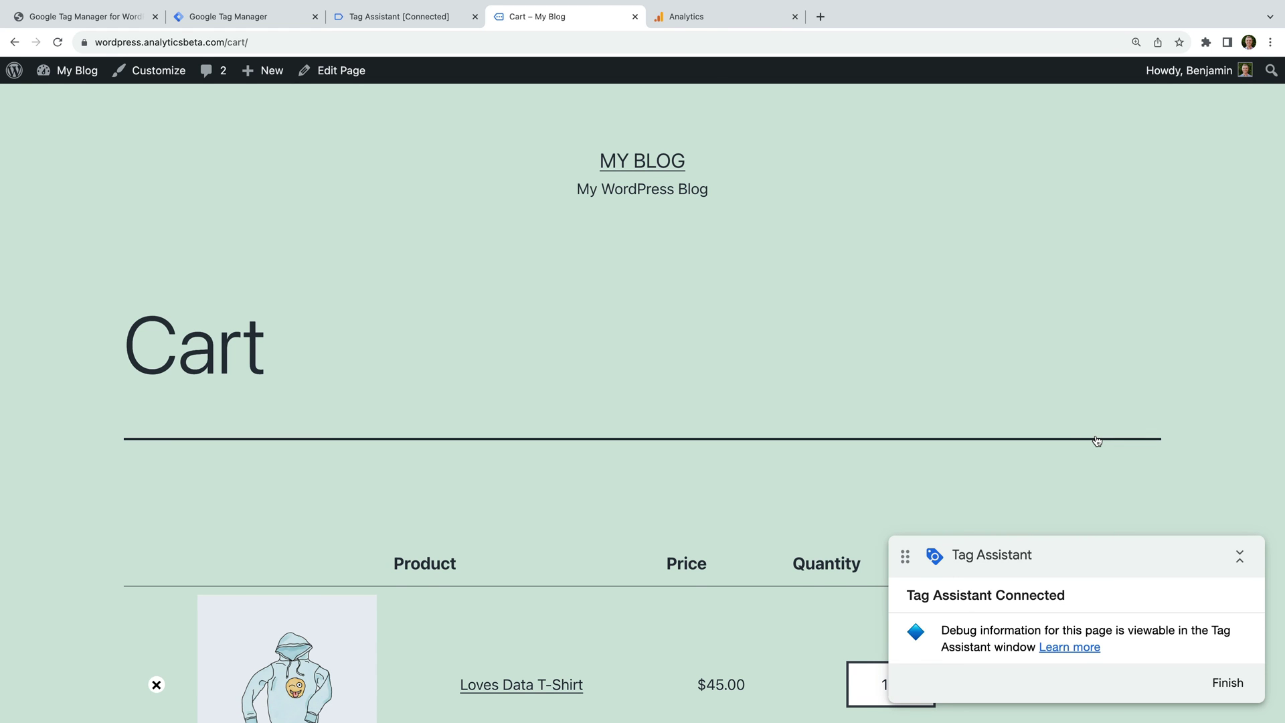
scroll(1097, 441, down, 7)
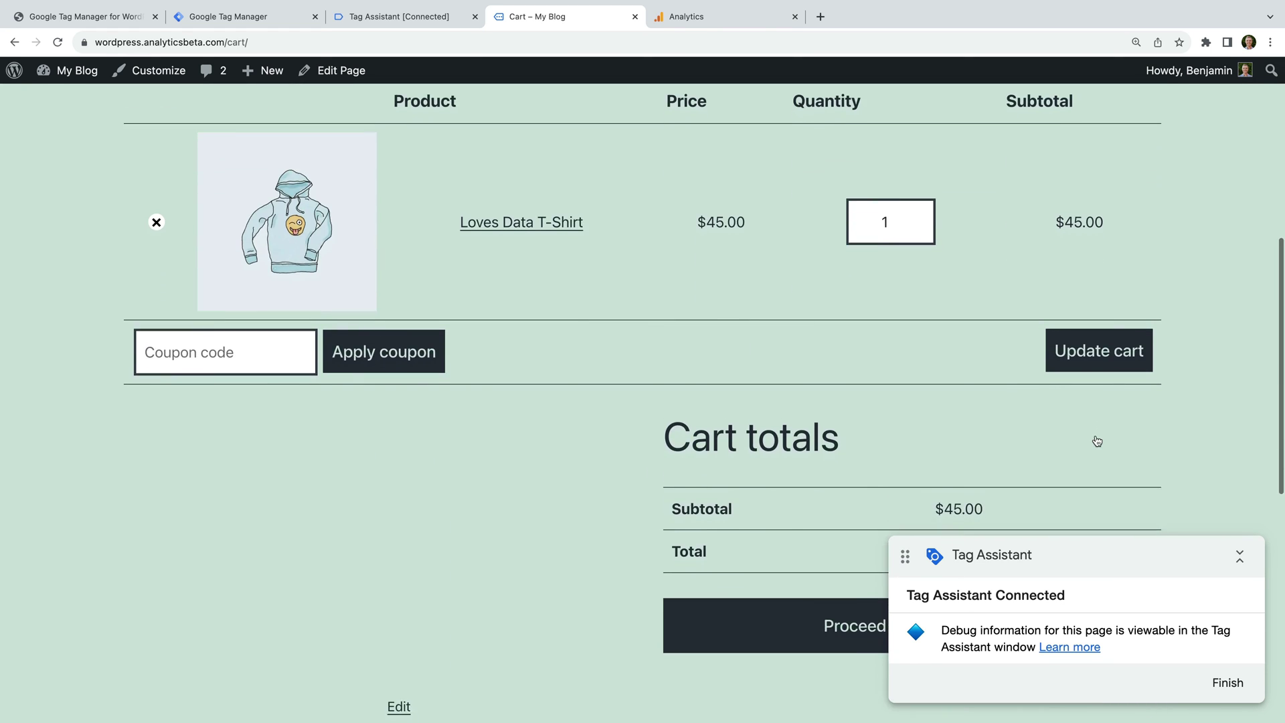
scroll(1096, 440, down, 5)
click(895, 298)
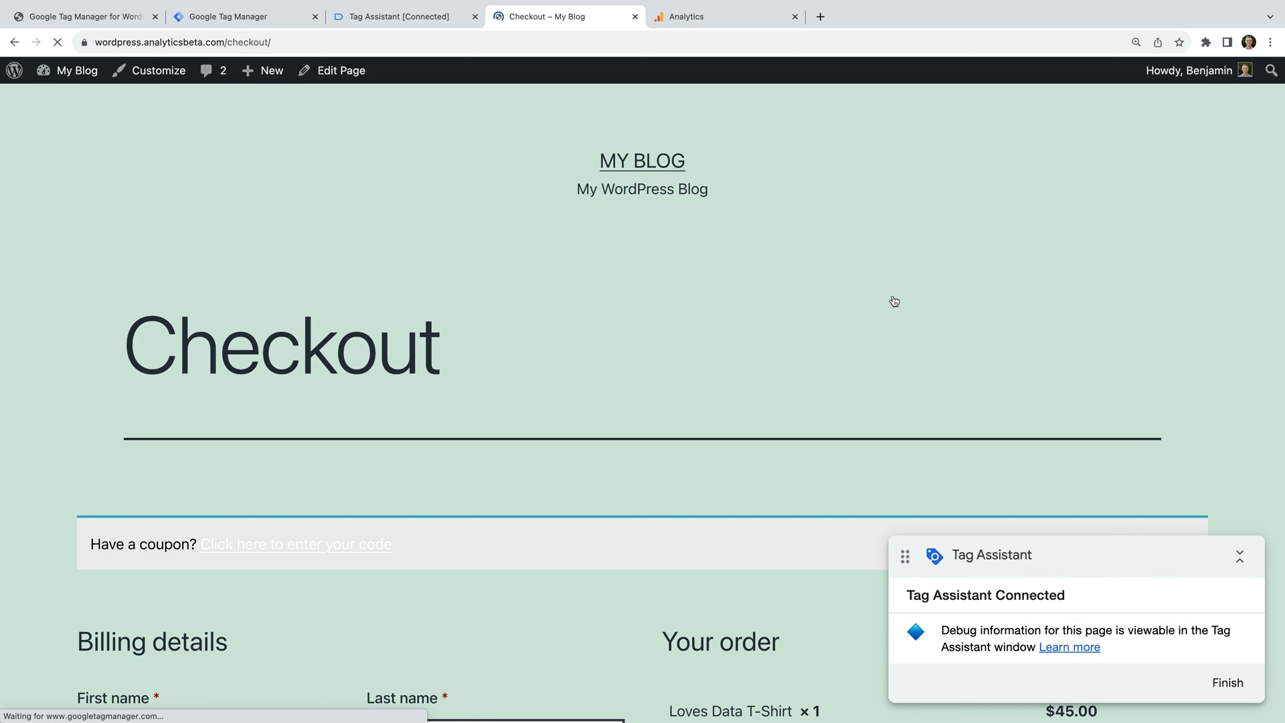
Step: Place the cash-on-delivery order with the prefilled billing details, and review the hits sent for it in Tag Assistant
scroll(895, 300, down, 5)
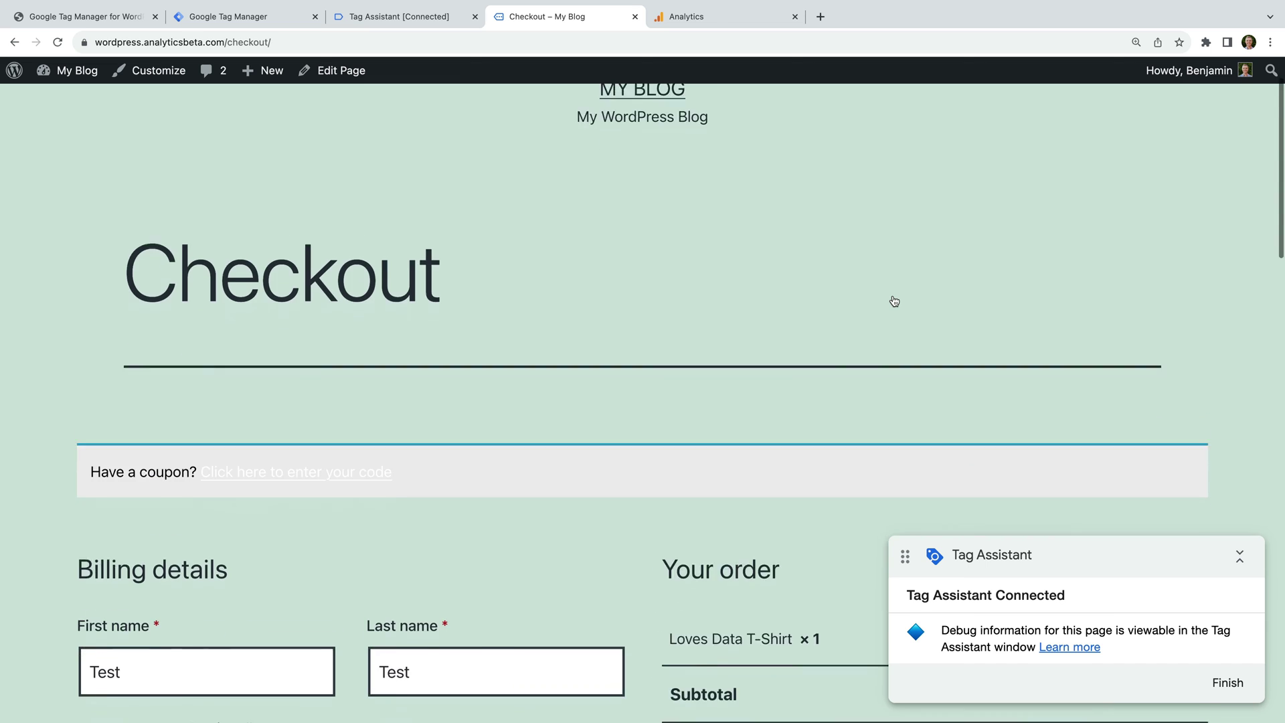
scroll(895, 301, down, 5)
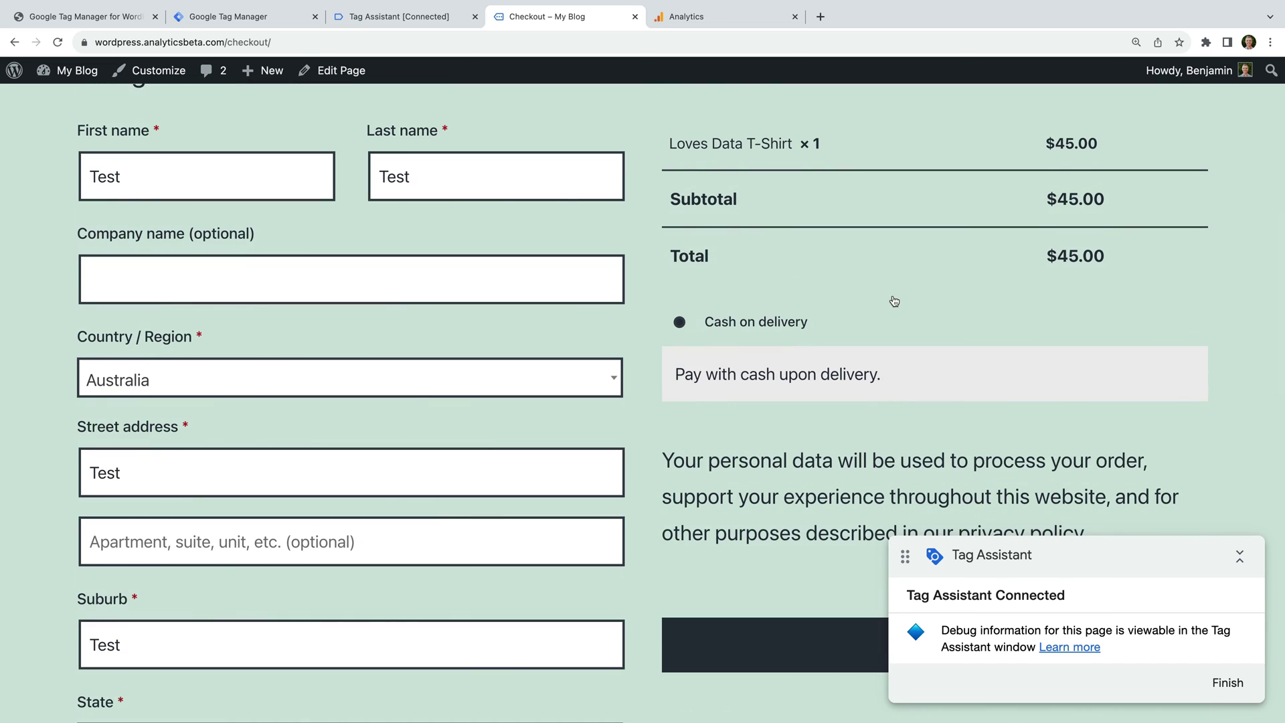
scroll(895, 300, down, 4)
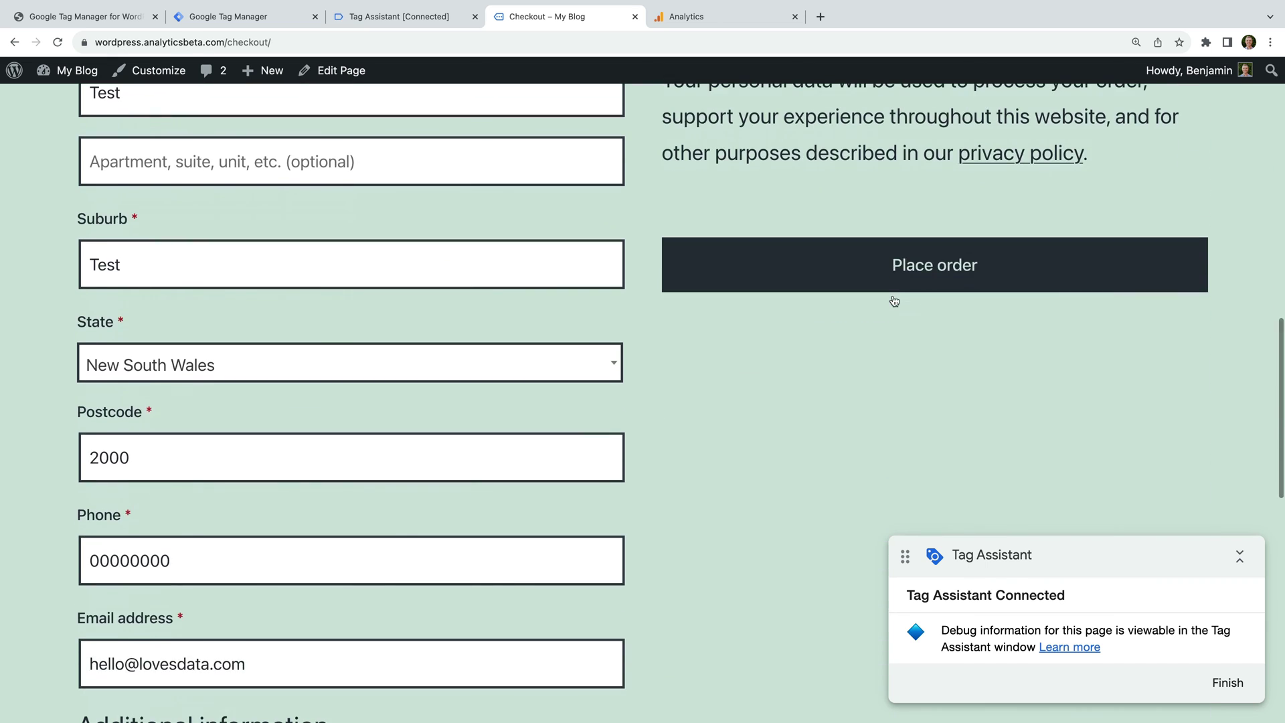
click(935, 270)
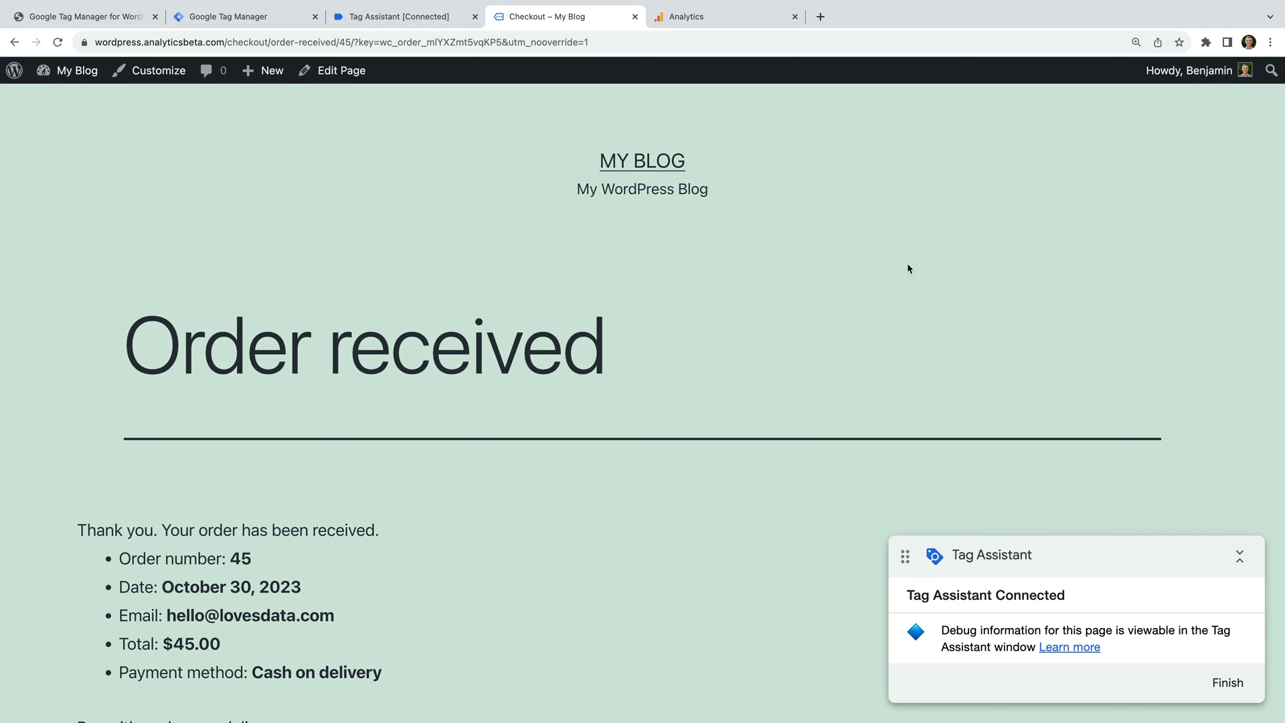
click(448, 21)
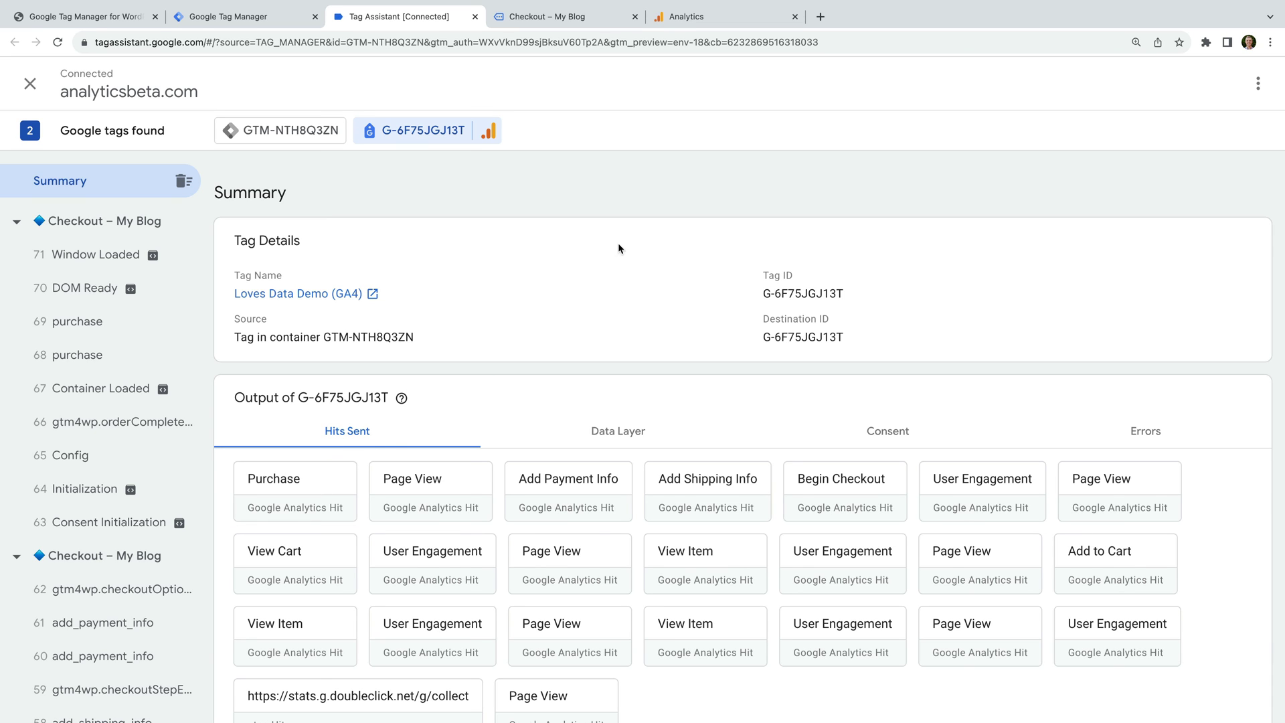
Step: Switch to Google Analytics, open the property's DebugView and examine the parameters of the purchase event
click(752, 19)
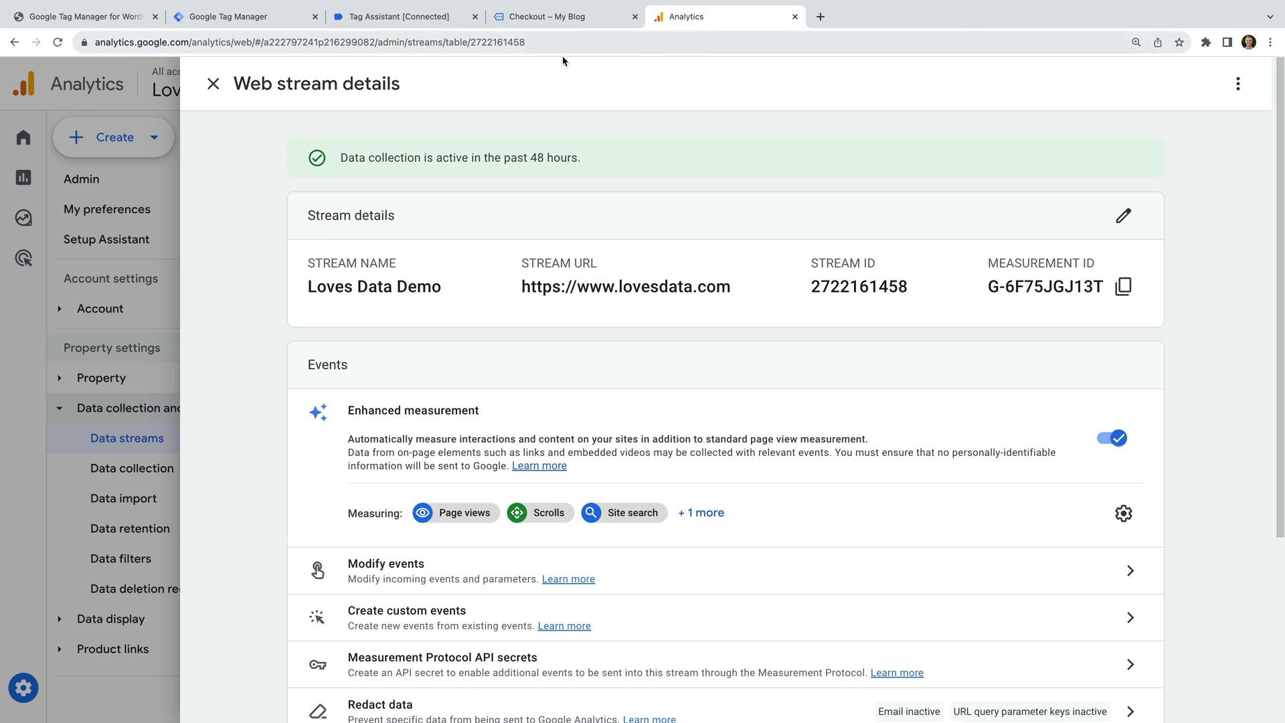
click(214, 84)
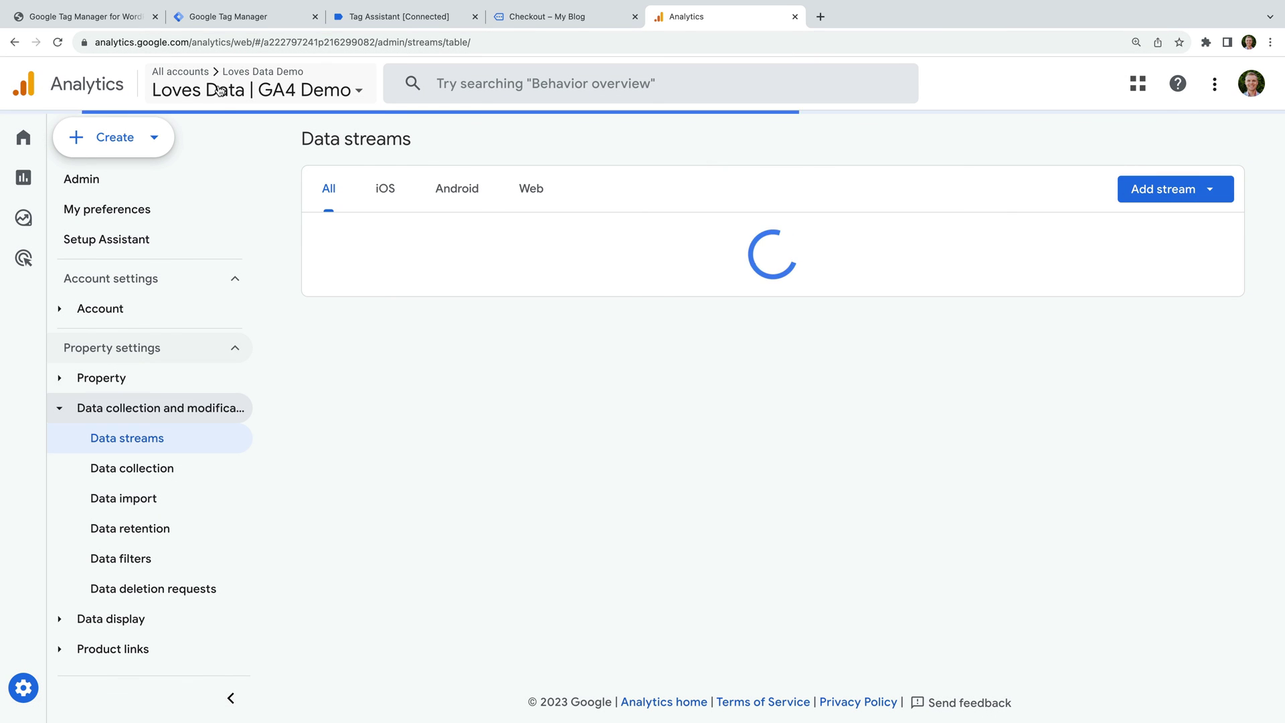
click(123, 408)
click(166, 439)
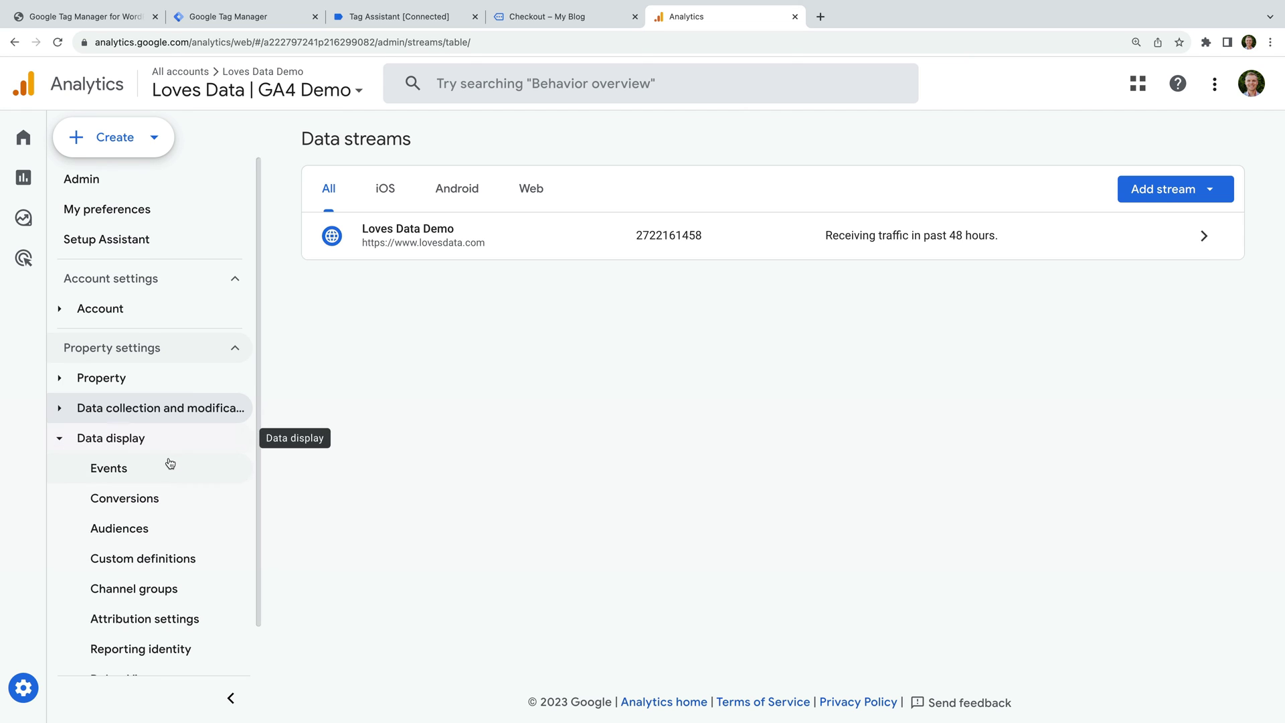
scroll(172, 475, down, 1)
click(176, 636)
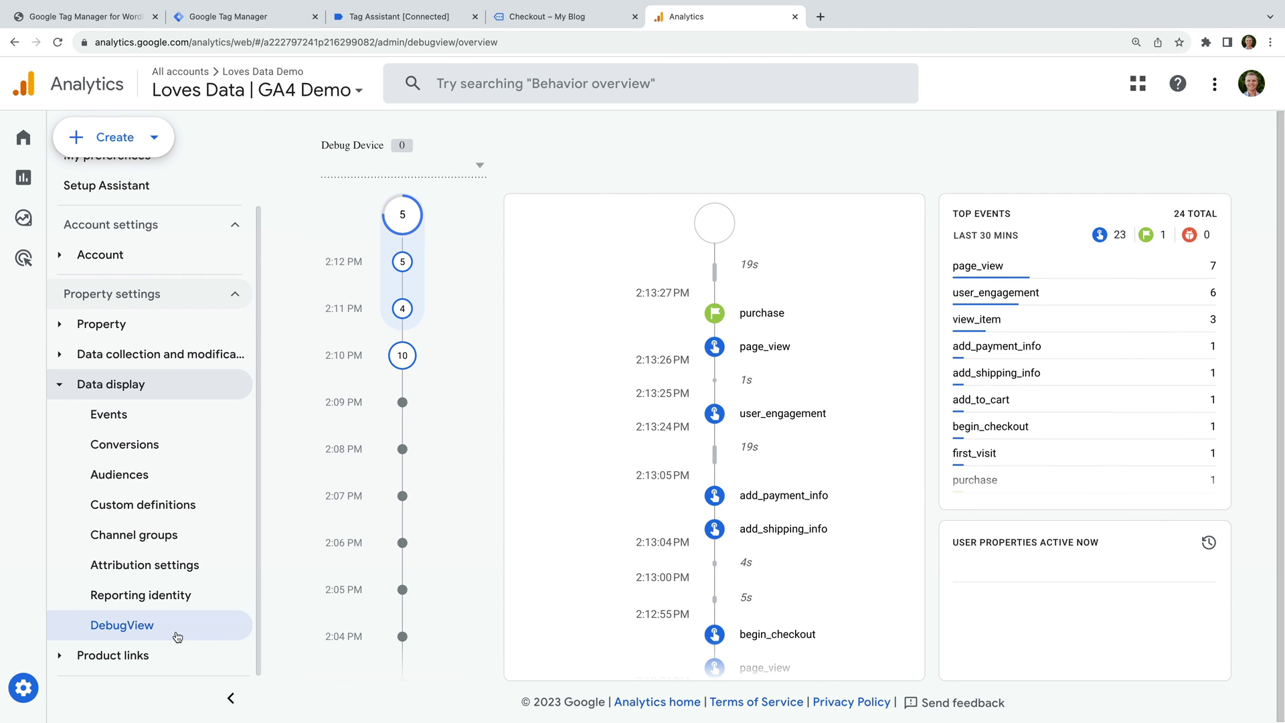
click(762, 316)
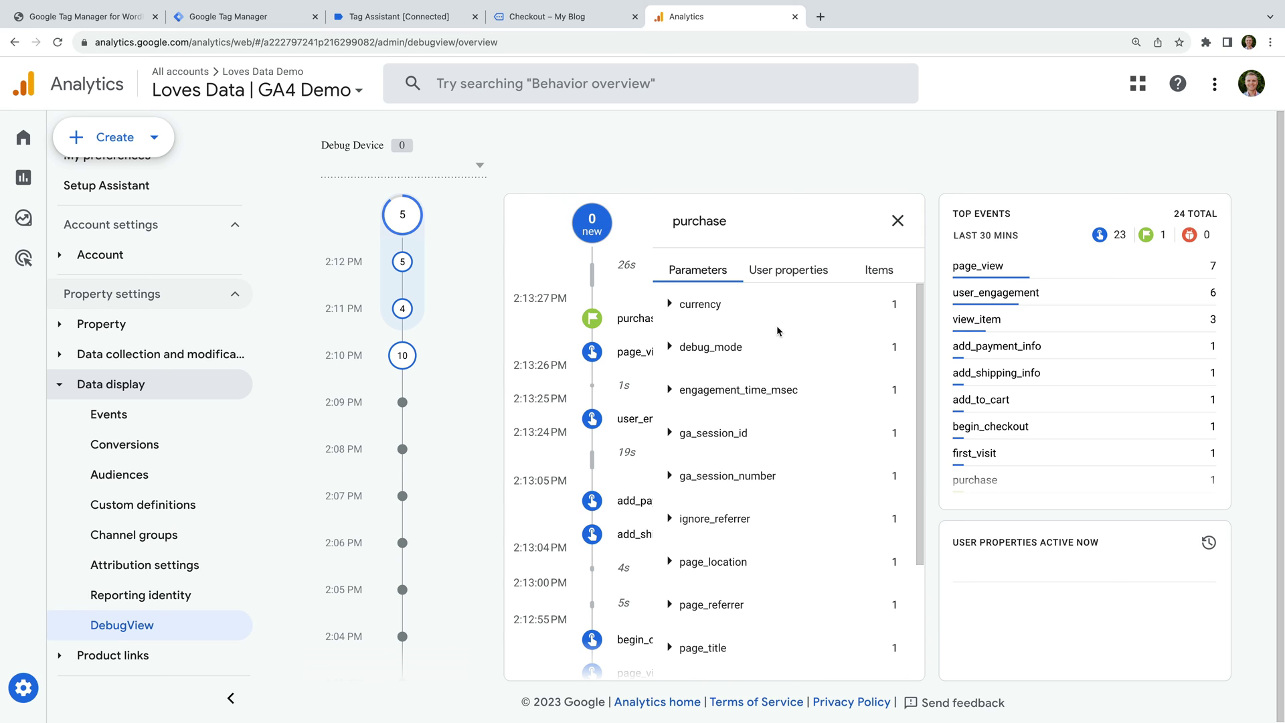
scroll(735, 408, down, 1)
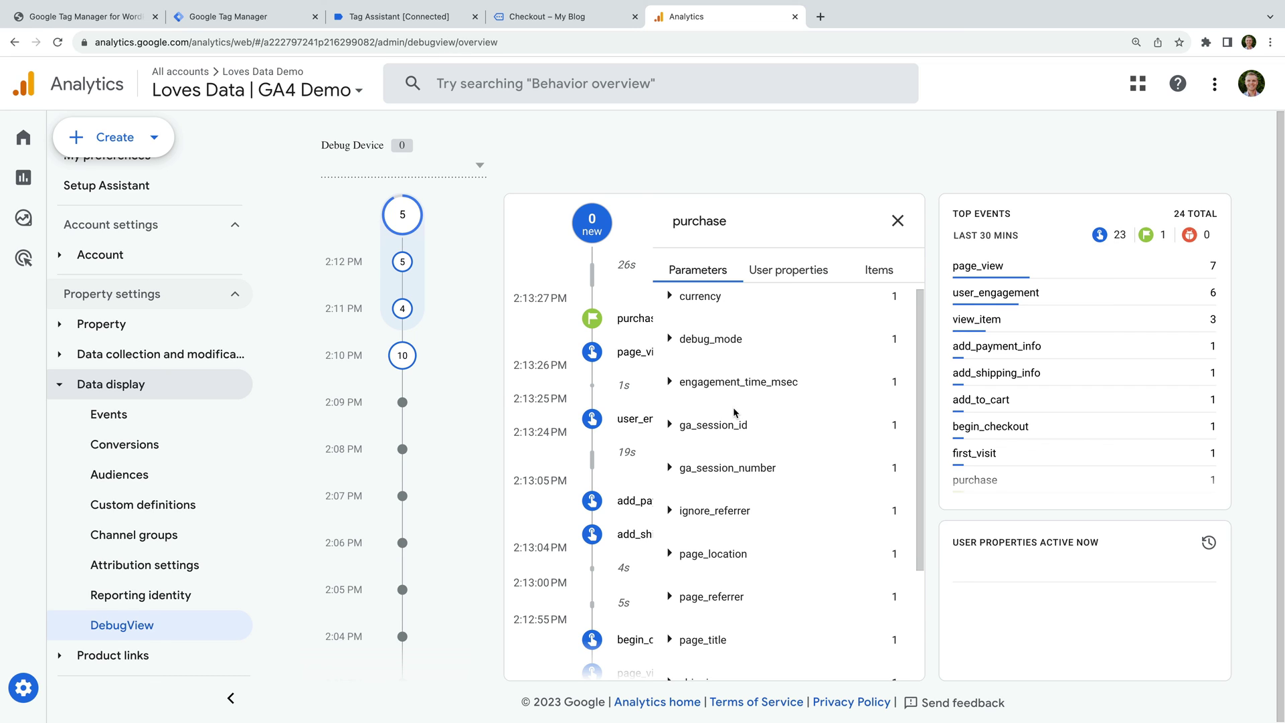
Step: Check the purchase event's currency and tax parameters, and examine the item details of the purchased Loves Data T-Shirt
click(705, 295)
click(706, 295)
scroll(725, 364, down, 3)
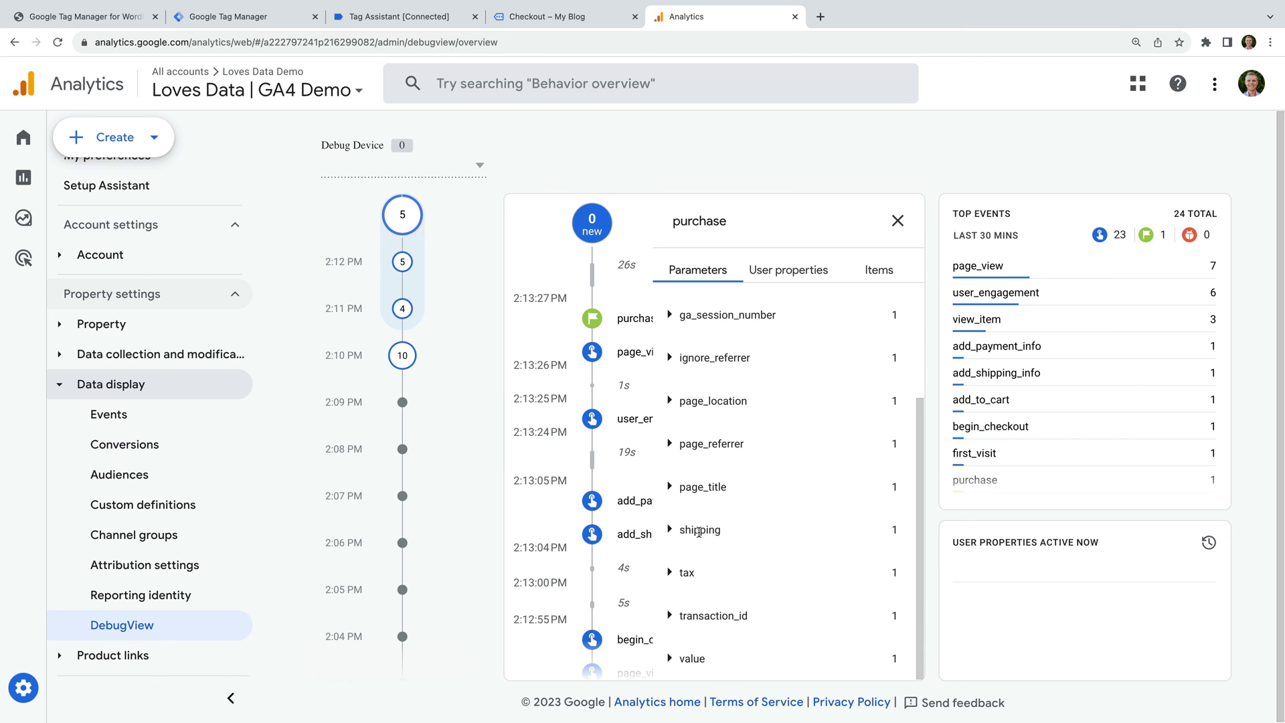
click(689, 571)
click(693, 565)
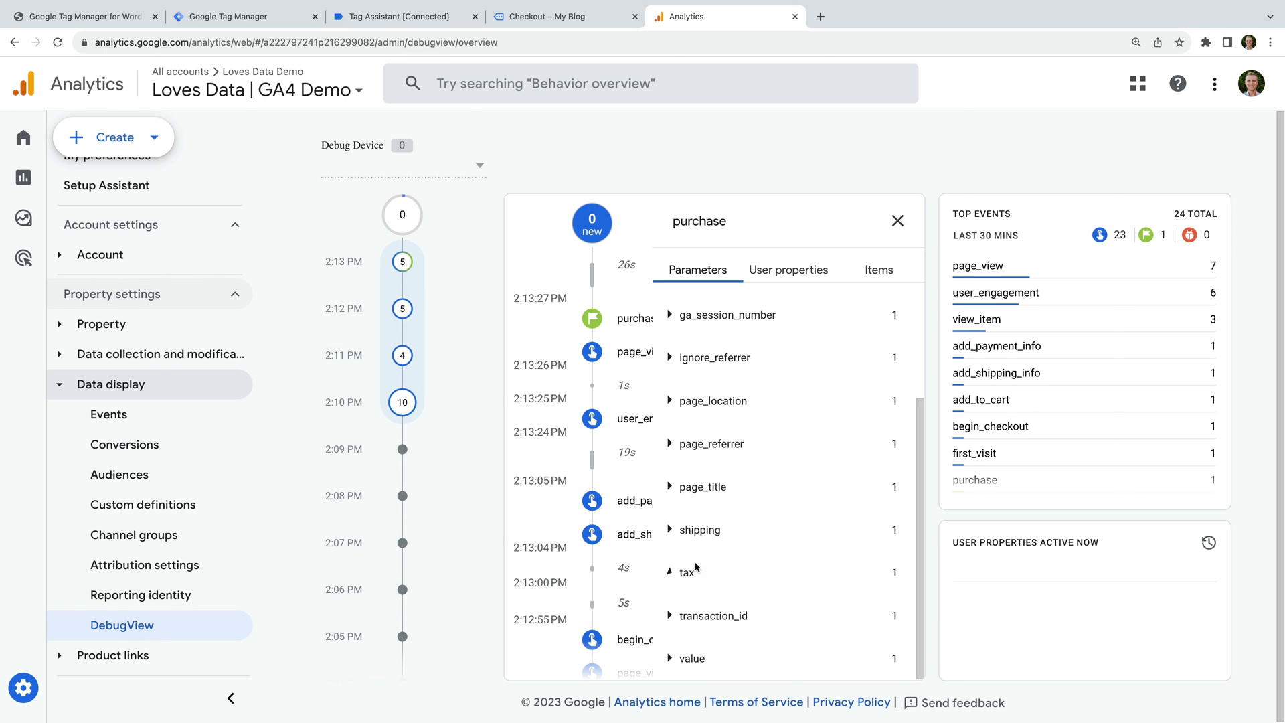
click(880, 274)
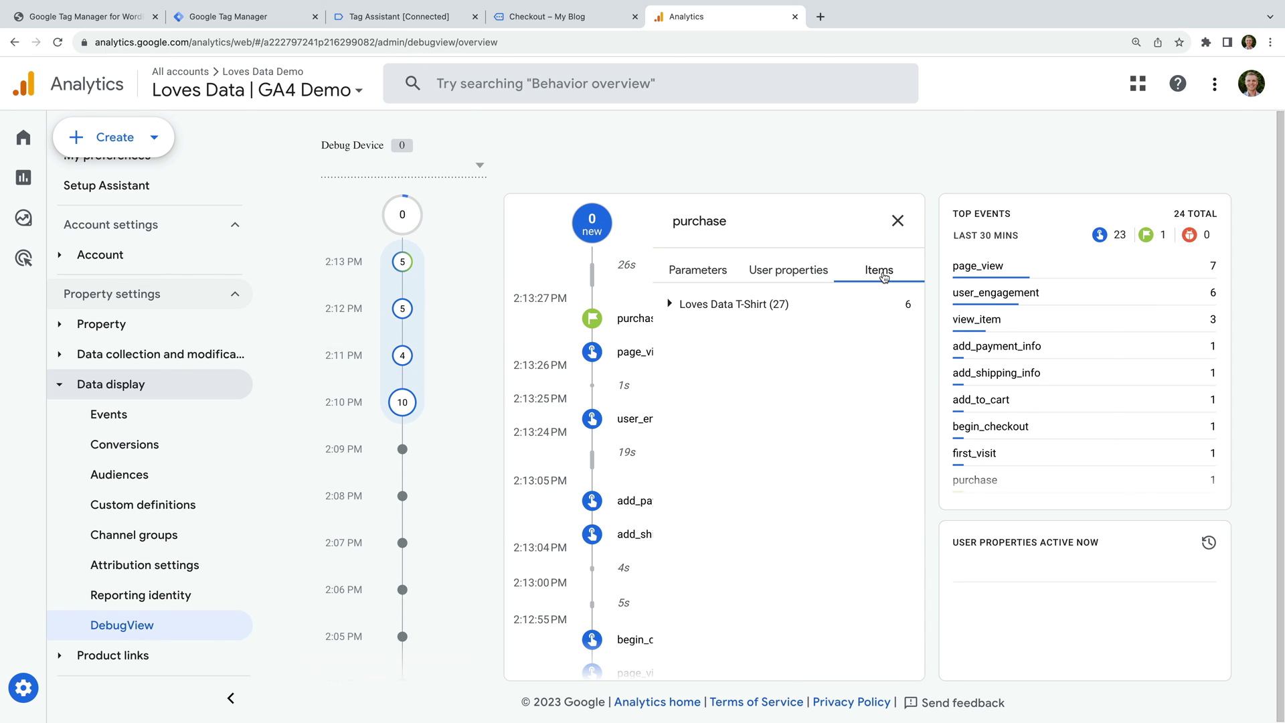
click(772, 305)
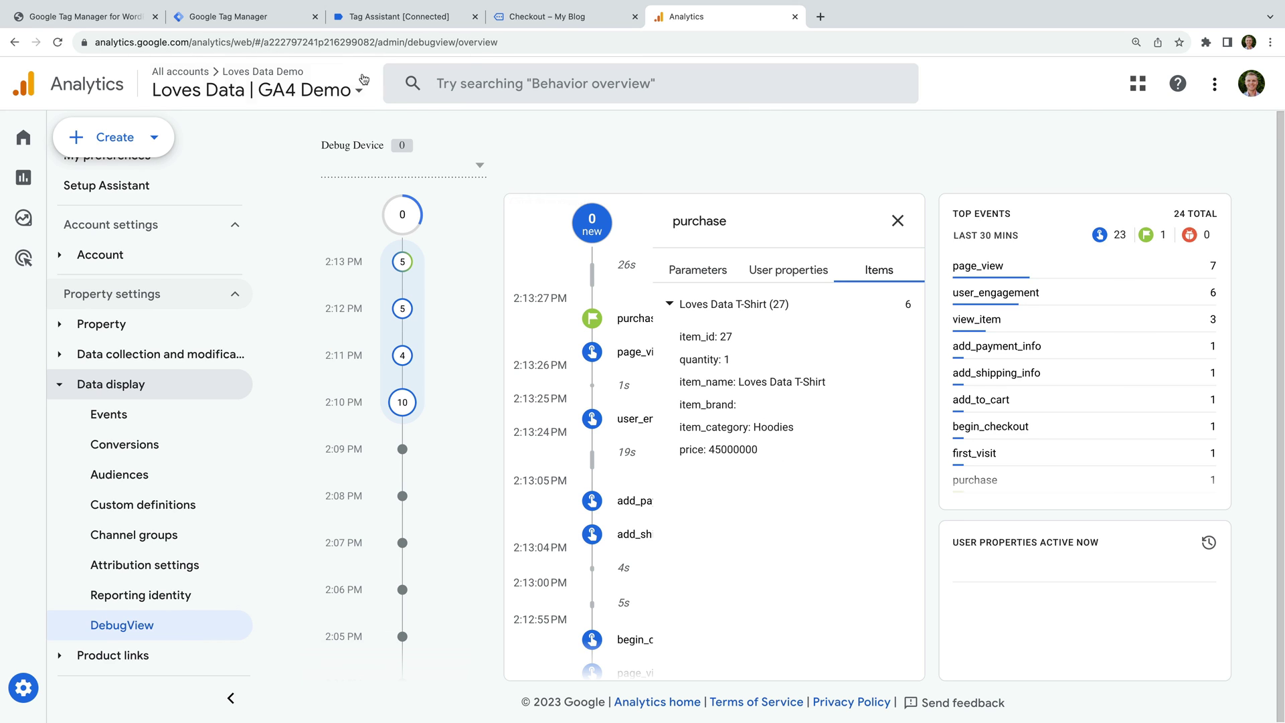
Step: Switch to Google Tag Manager and publish the workspace changes live as a version named "Added Ecommerce Tracking"
click(298, 22)
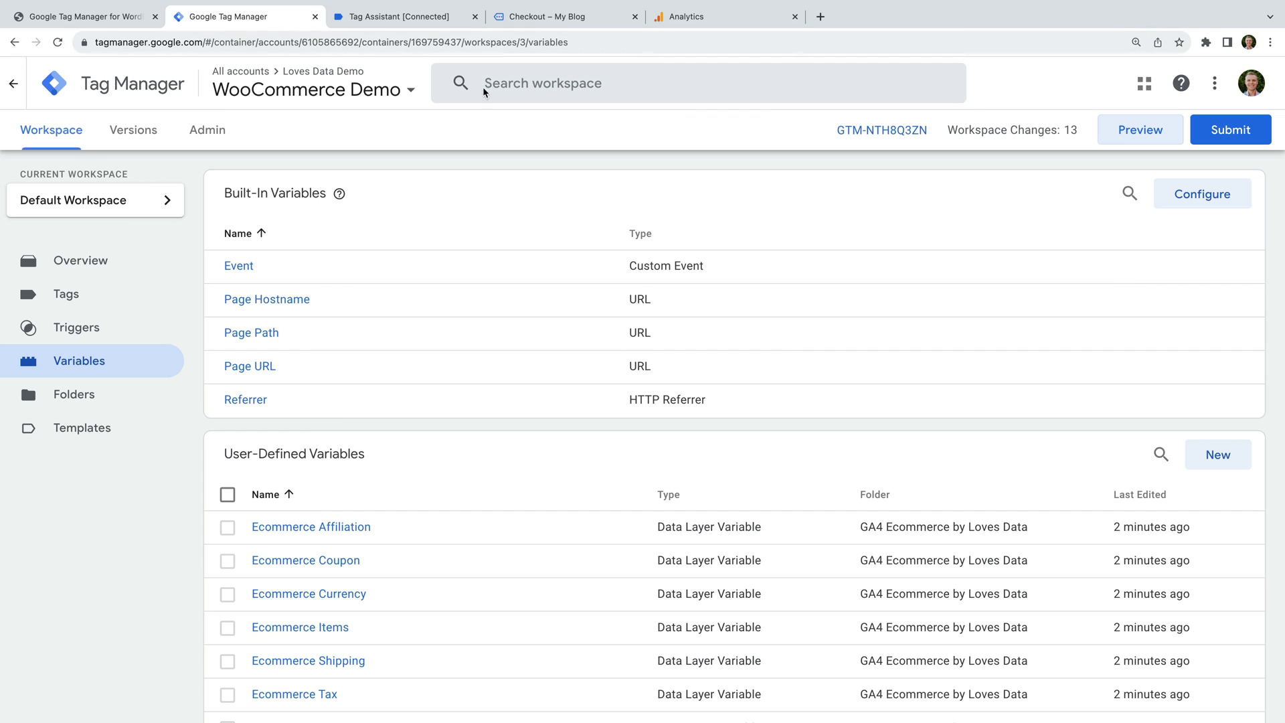
click(1224, 142)
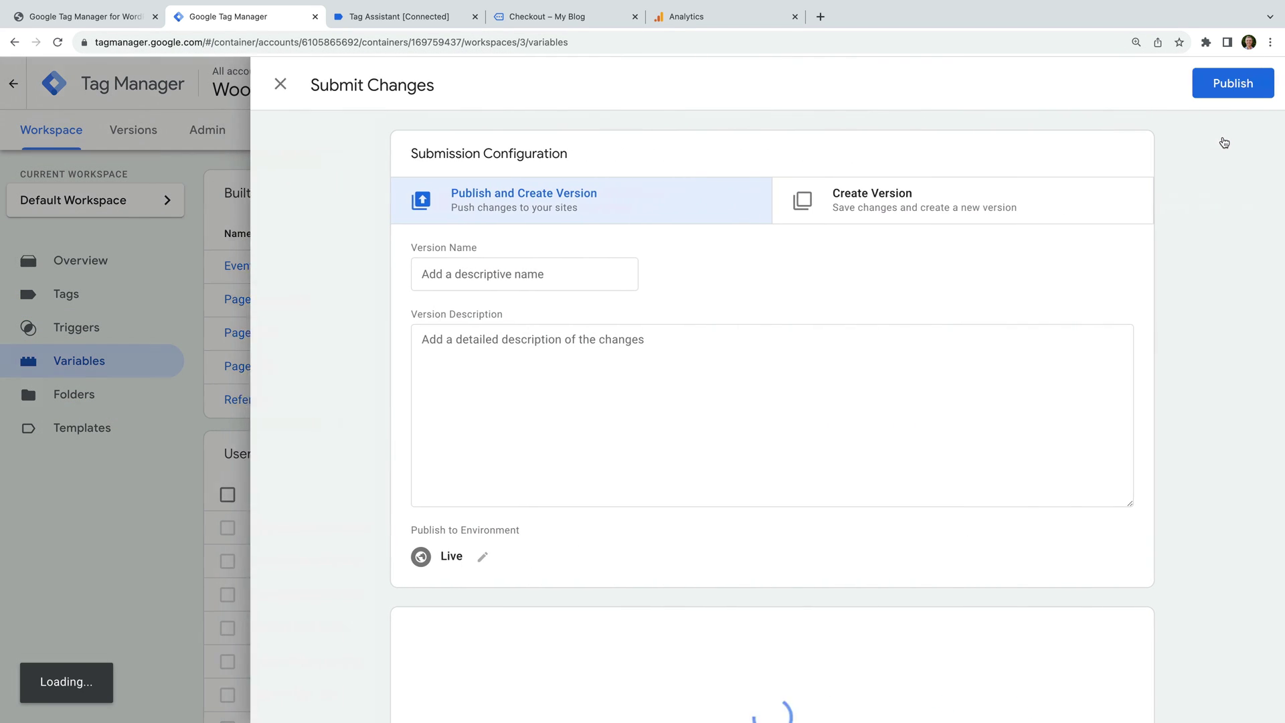
click(589, 274)
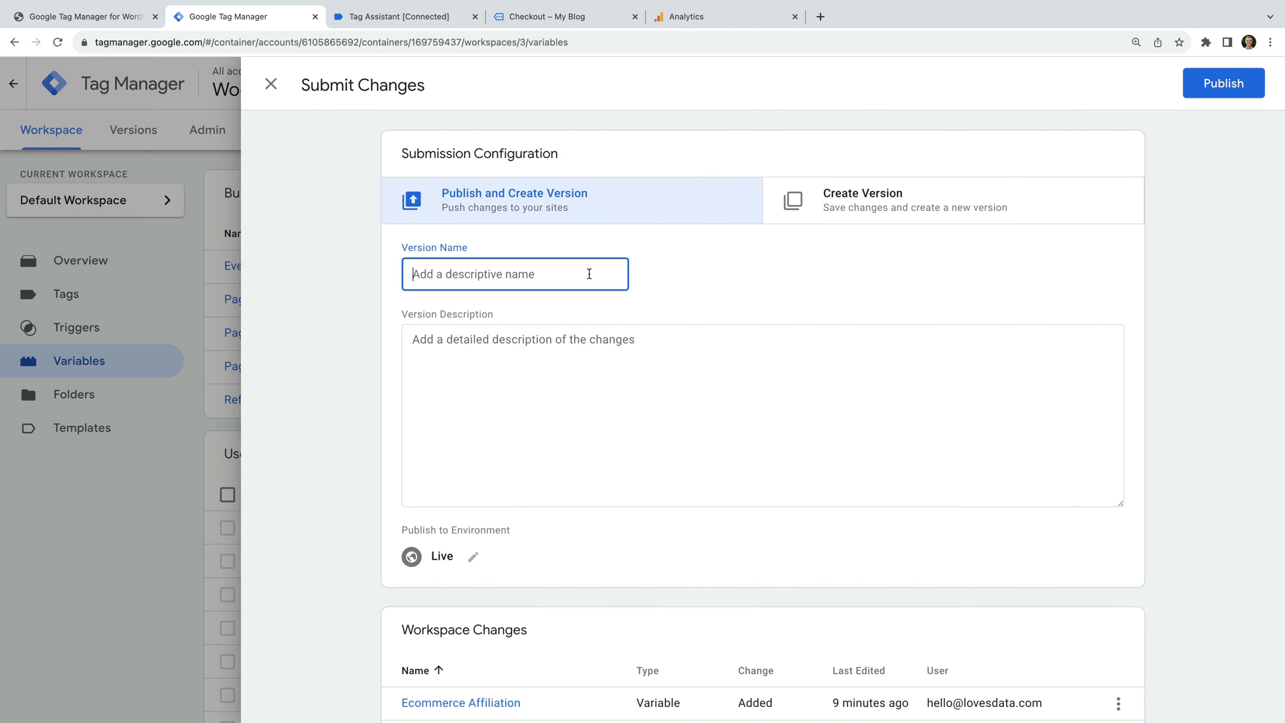
text(Added)
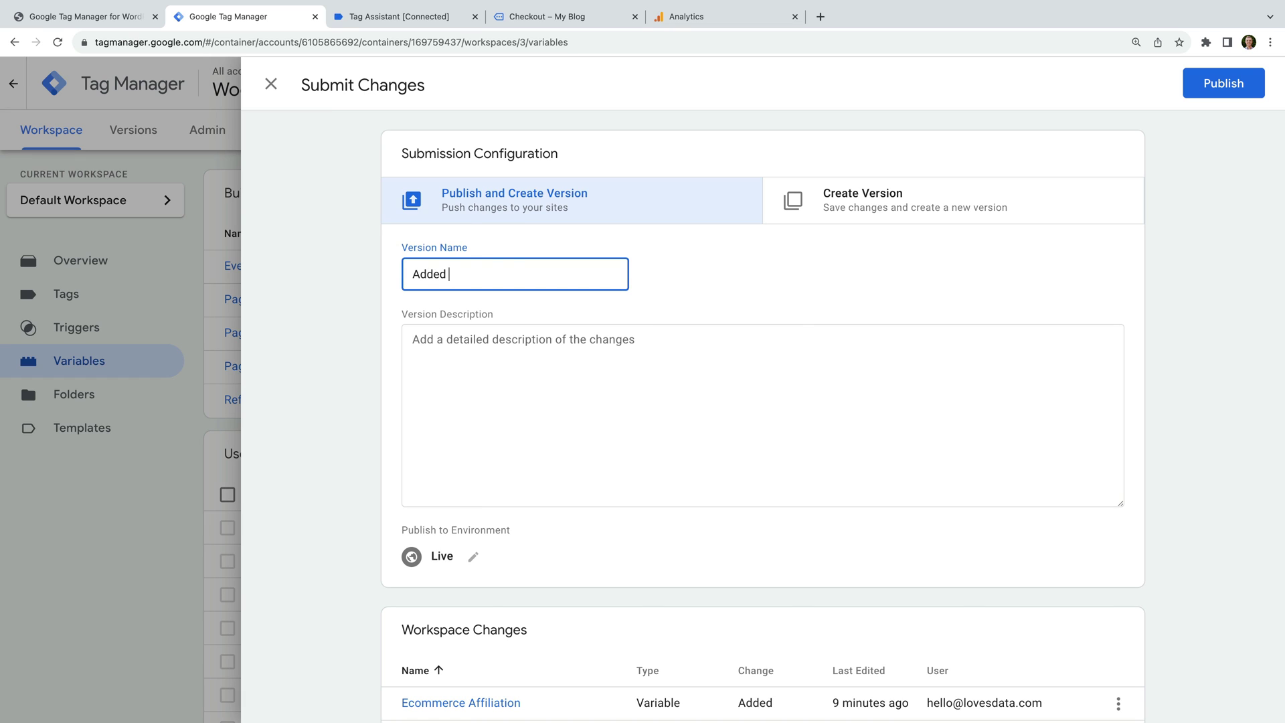
text( Ecommerce Tracking)
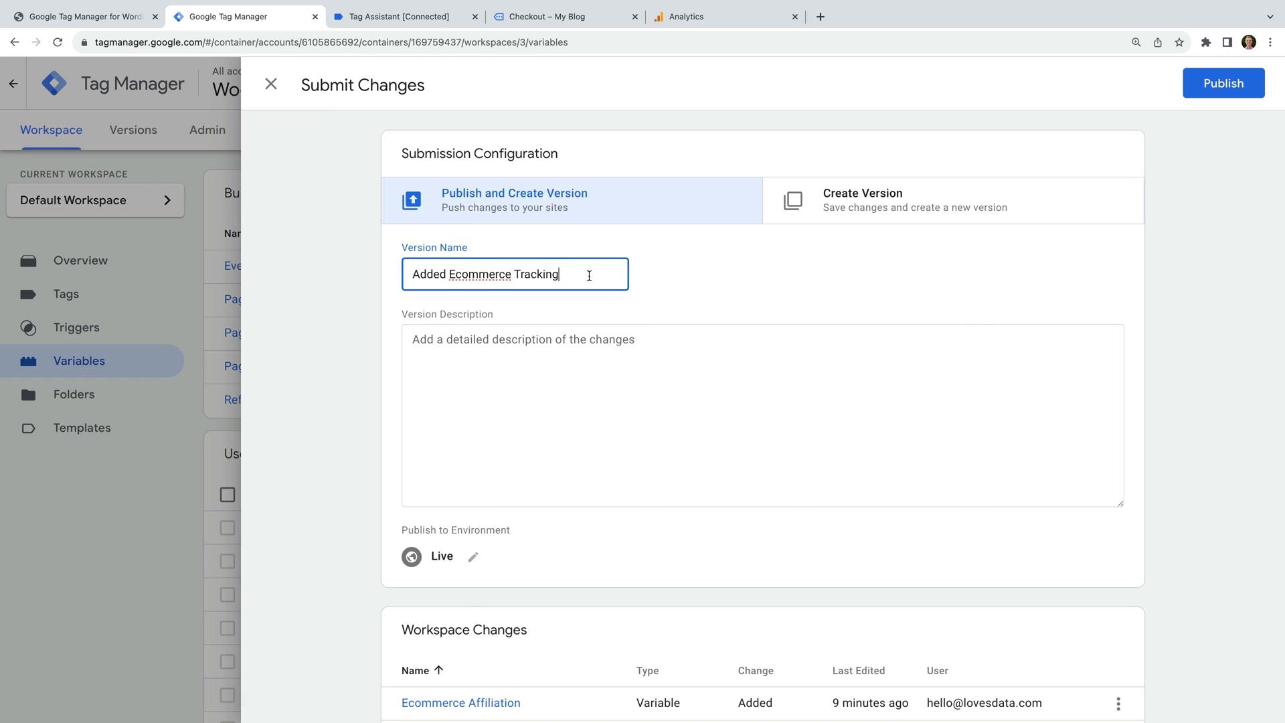
click(1225, 83)
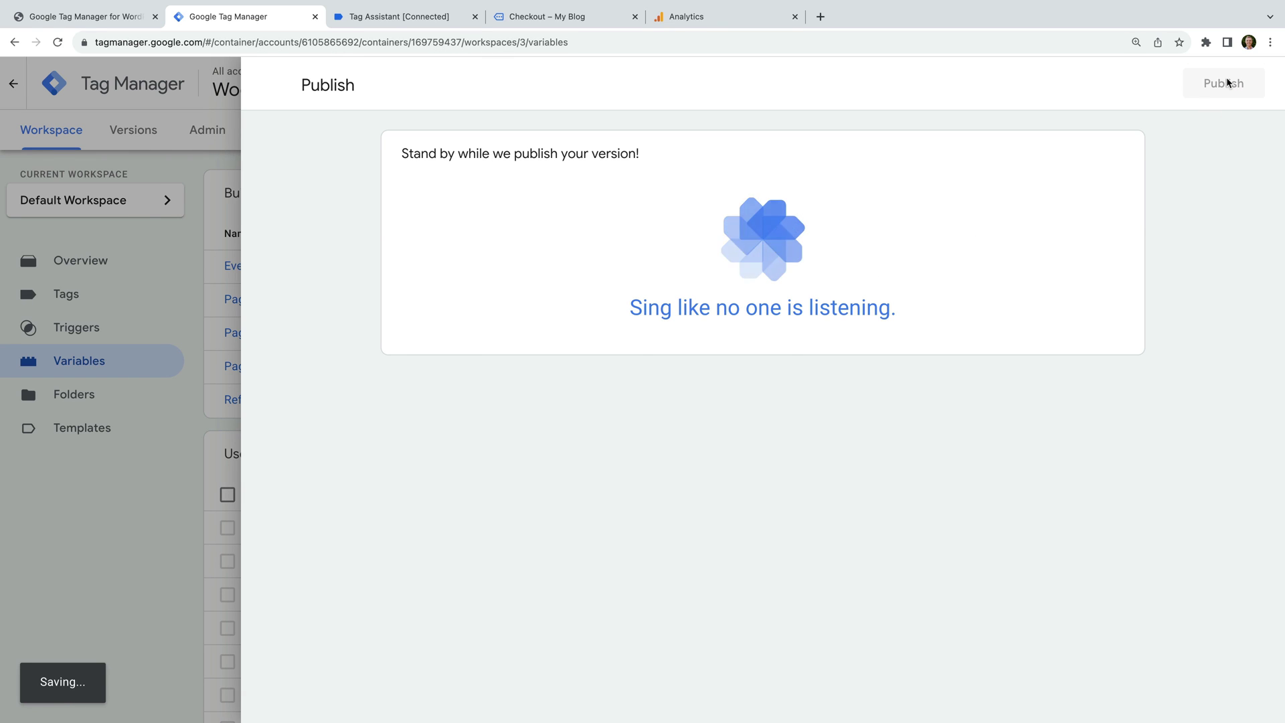